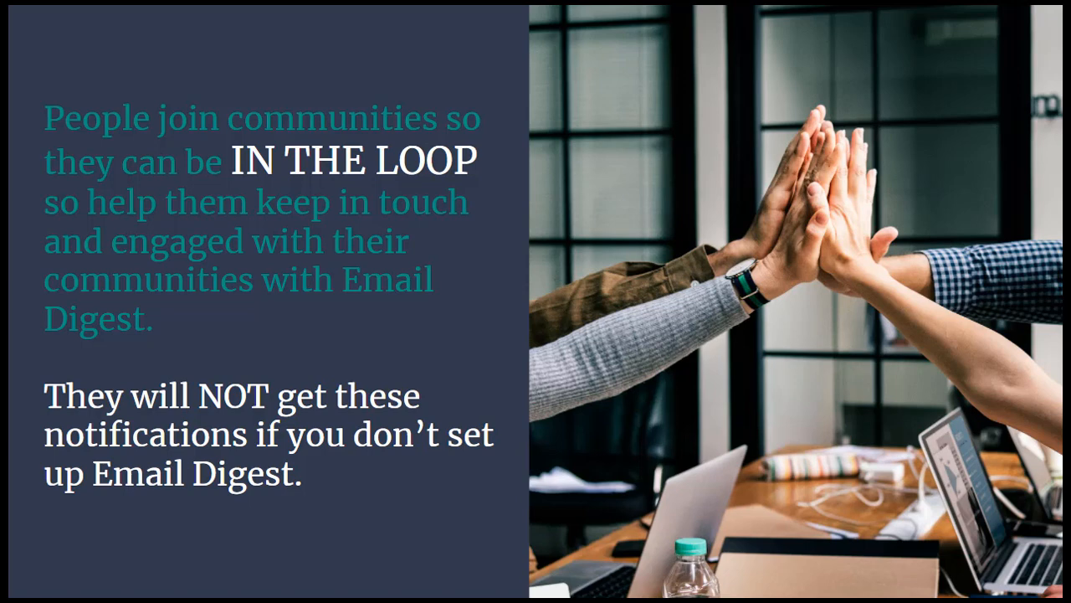
pyautogui.press('Right')
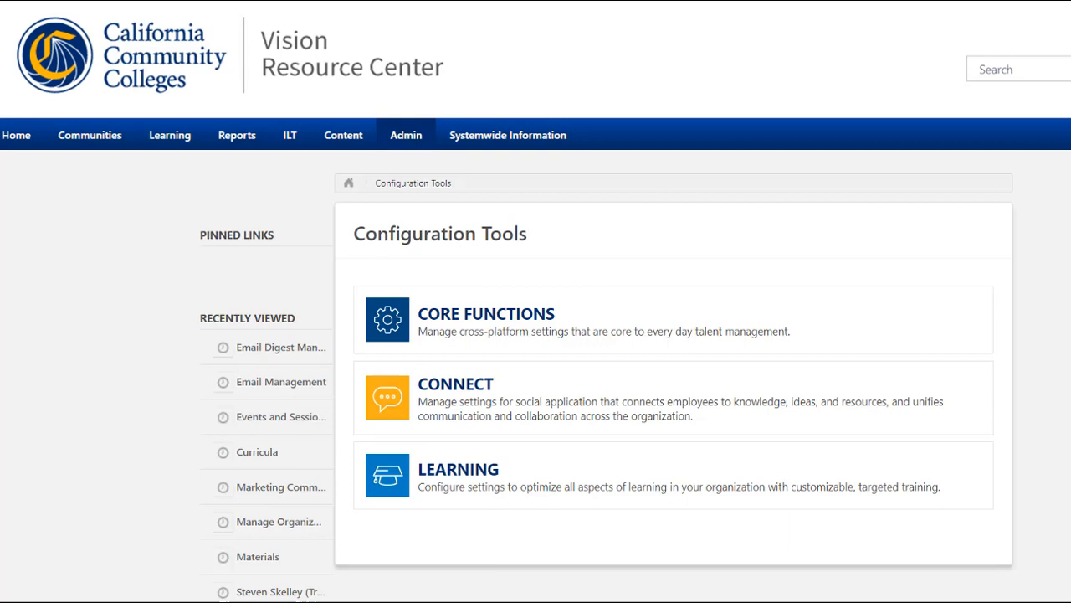
# Step: Open the existing LACCD VRC Community Email Digest from Email Digest Management in the core functions admin tools
pyautogui.moveTo(402, 138)
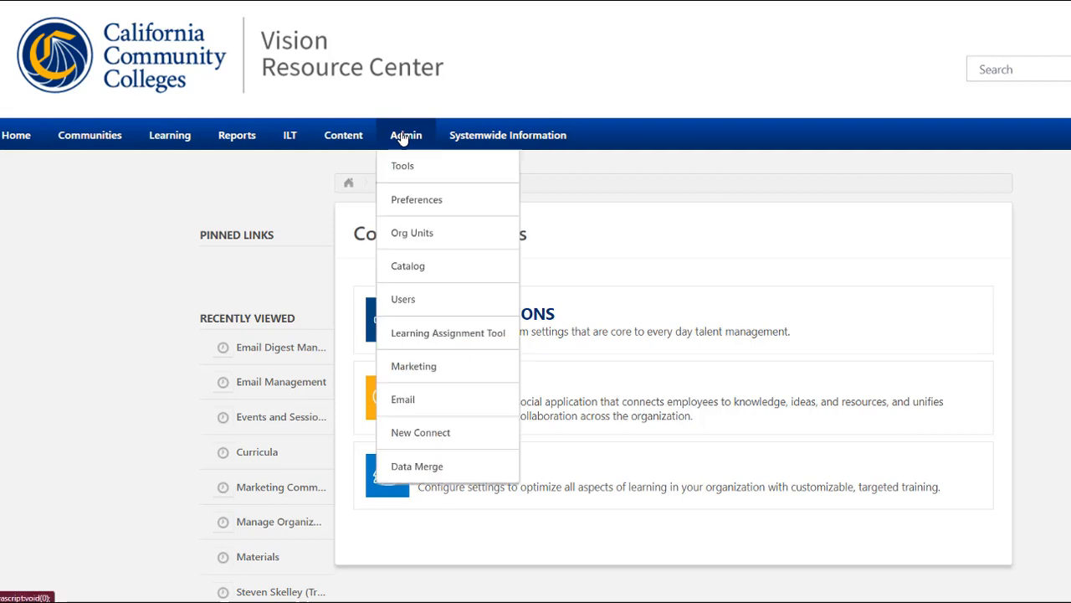
pyautogui.click(405, 166)
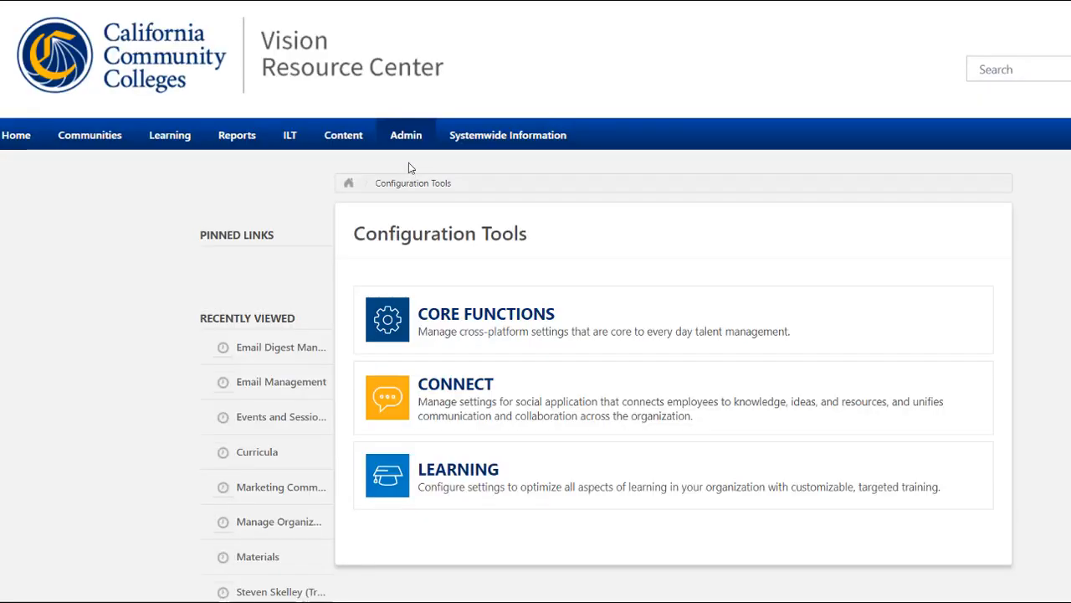
pyautogui.click(465, 318)
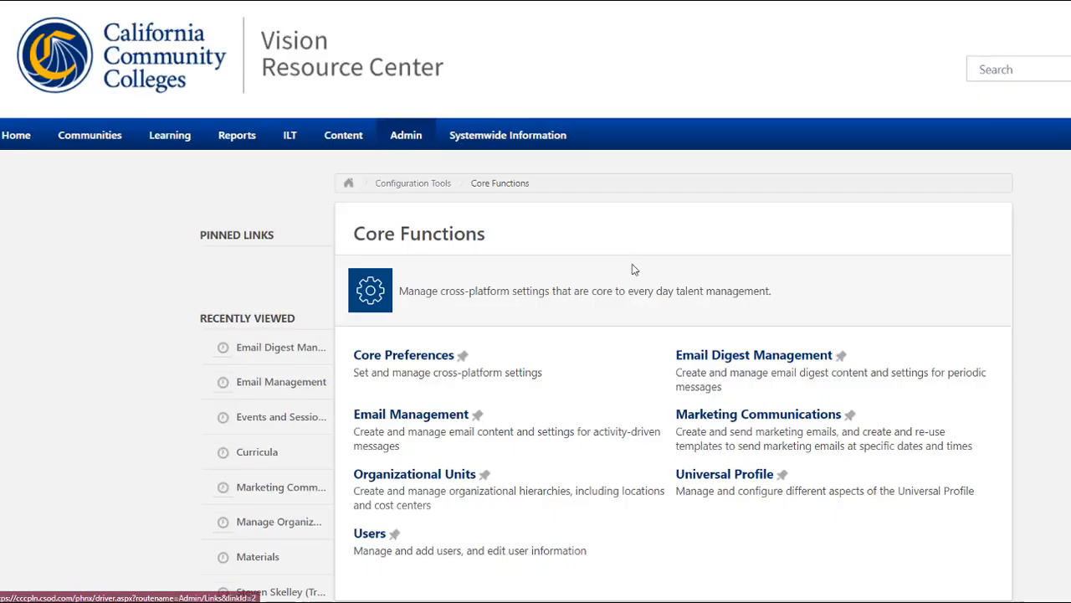
pyautogui.click(741, 359)
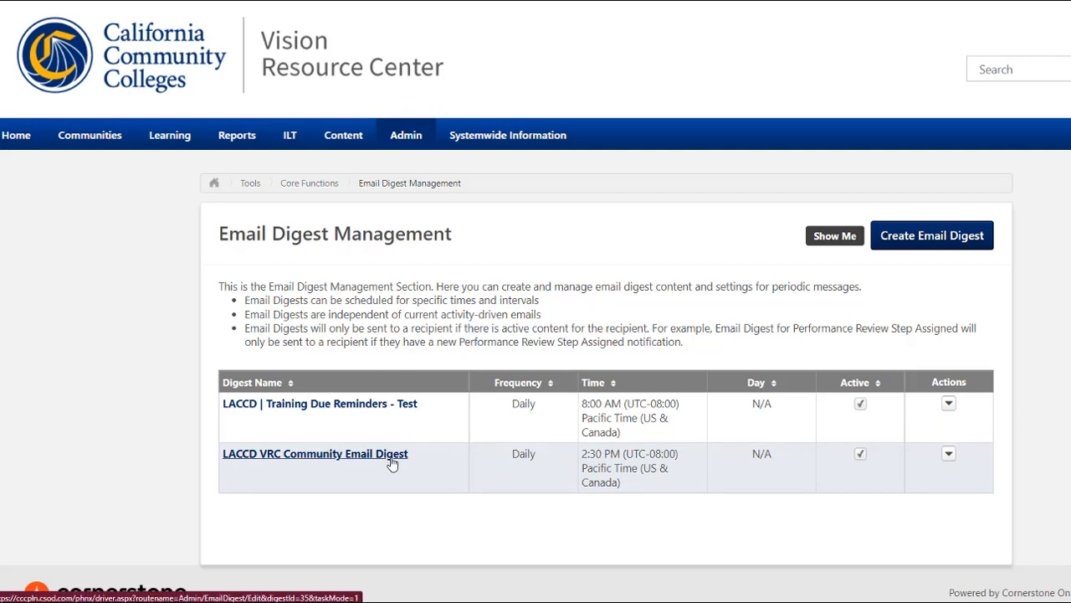
pyautogui.click(392, 455)
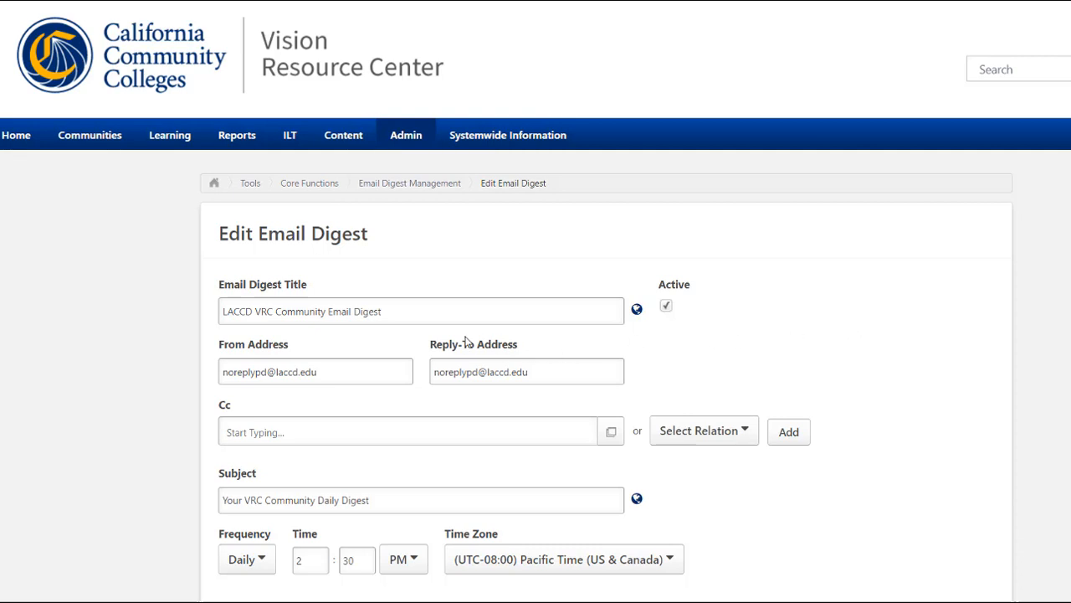
# Step: Review the existing digest's title, addresses, subject, schedule, admin visibility and availability settings
pyautogui.click(453, 314)
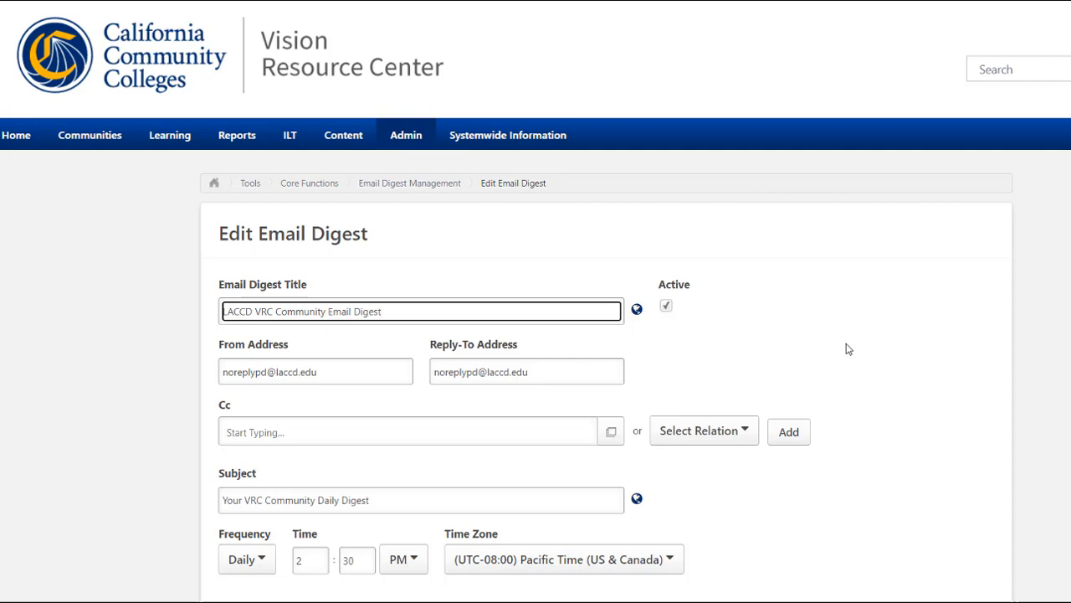
pyautogui.scroll(-3, 847, 349)
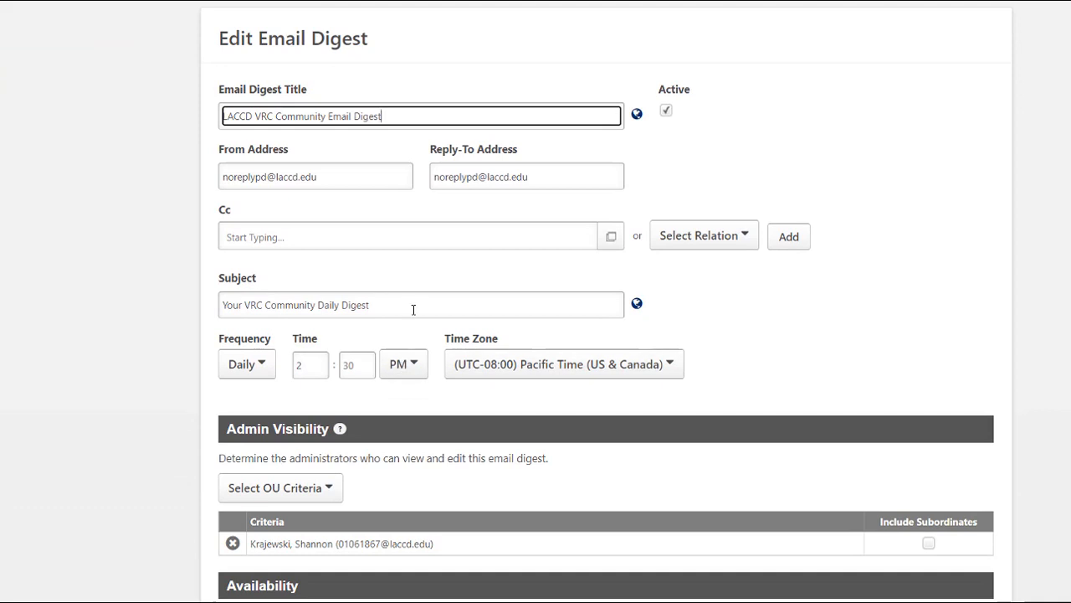
pyautogui.click(413, 309)
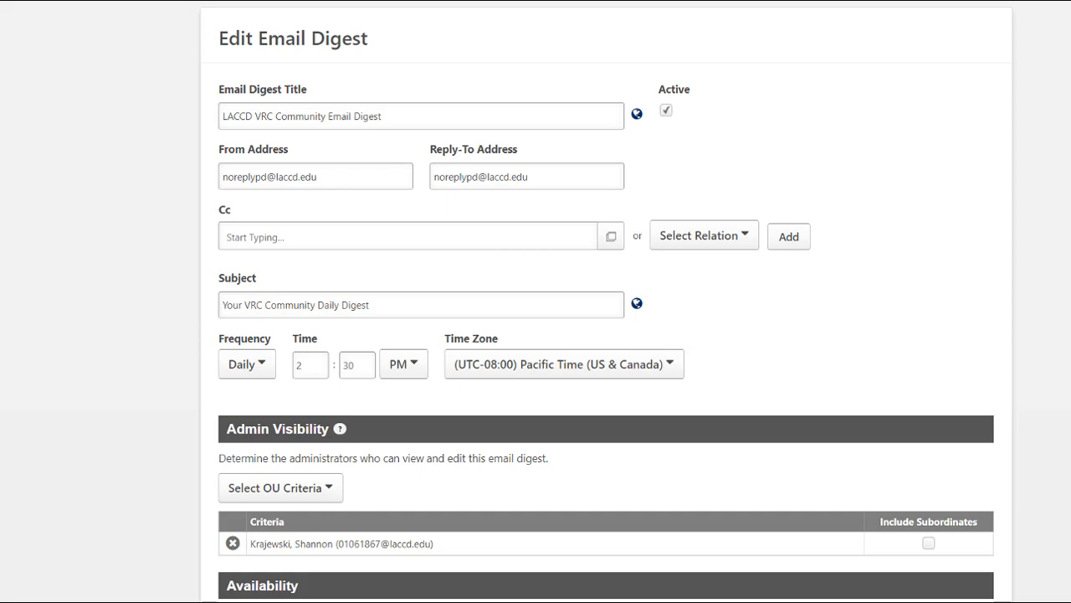
pyautogui.scroll(-4, 813, 466)
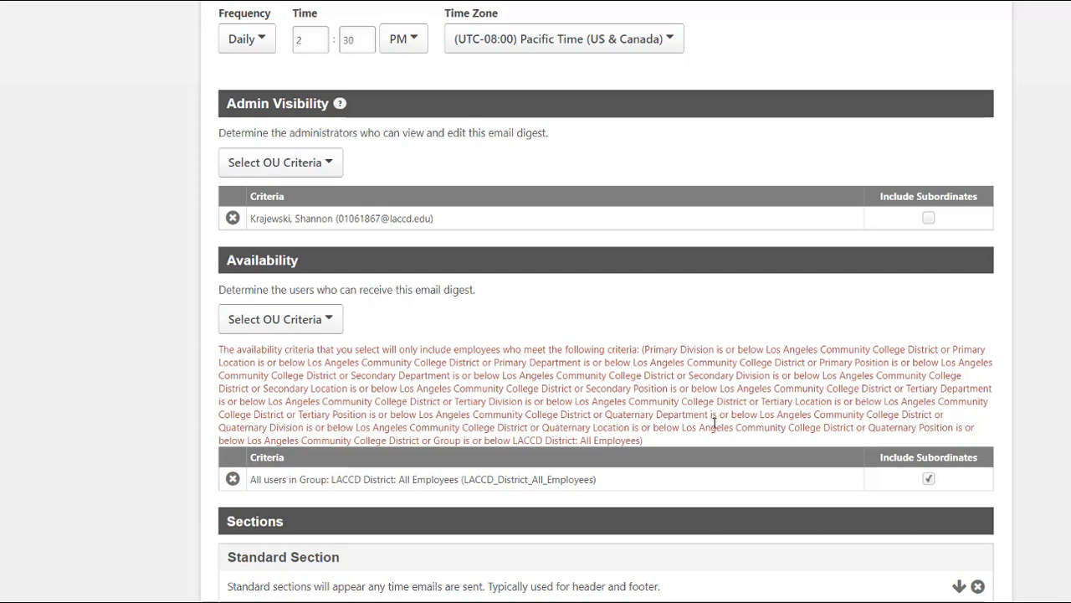
pyautogui.scroll(-5, 715, 419)
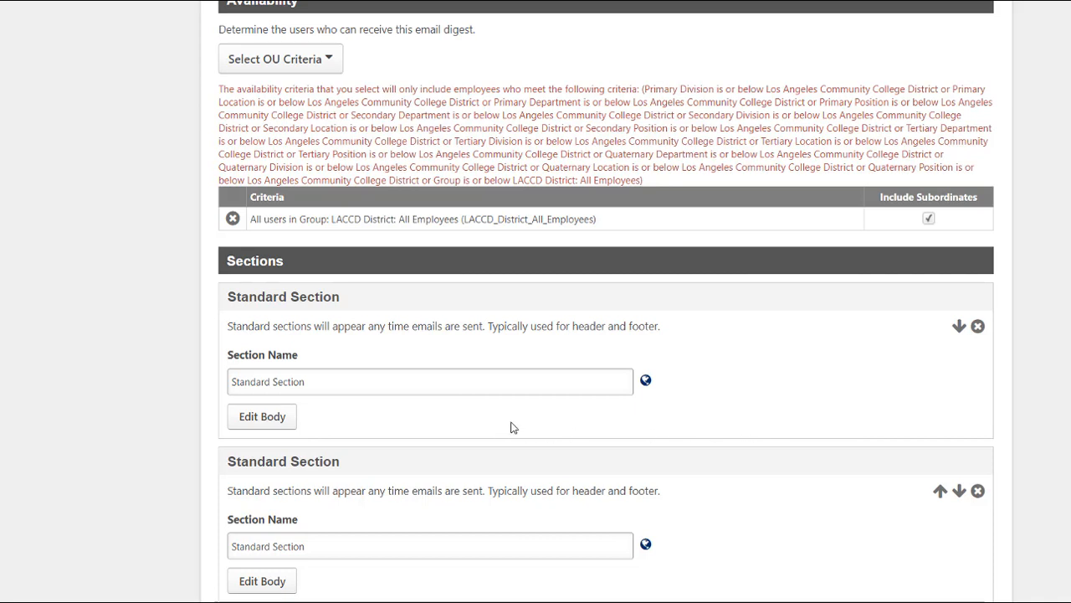
# Step: Examine the bodies of the first two standard sections and the list of available email tags, leaving both sections without edits
pyautogui.click(285, 428)
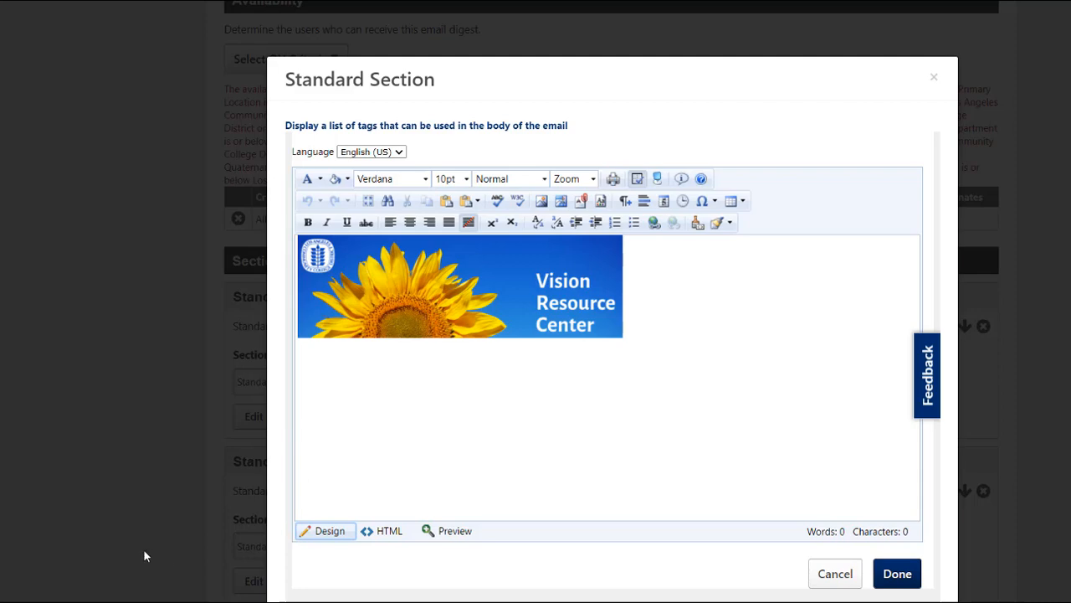
pyautogui.click(832, 573)
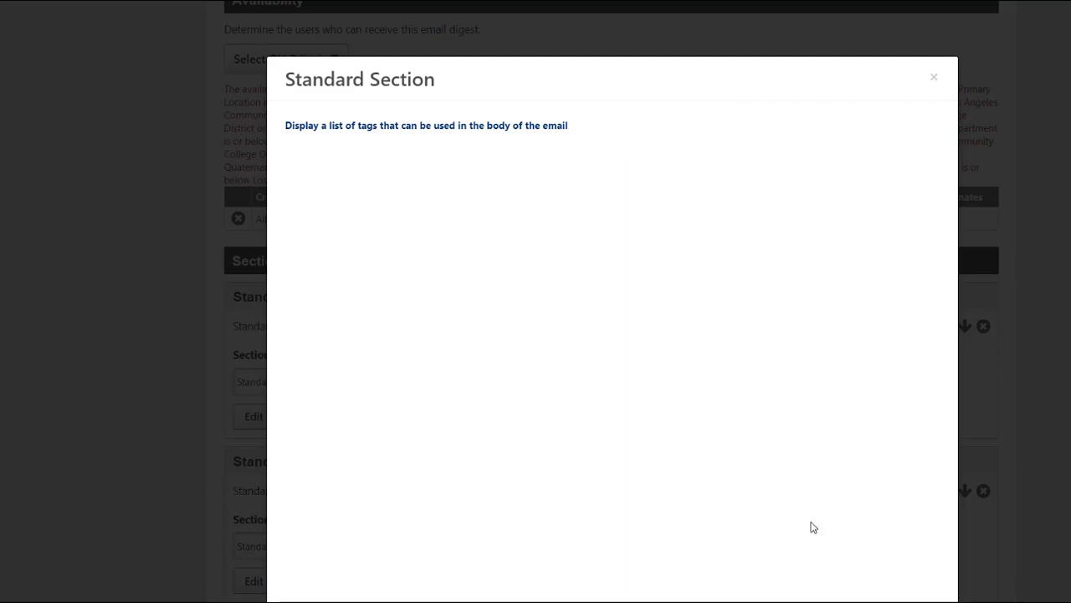
pyautogui.scroll(-1, 760, 483)
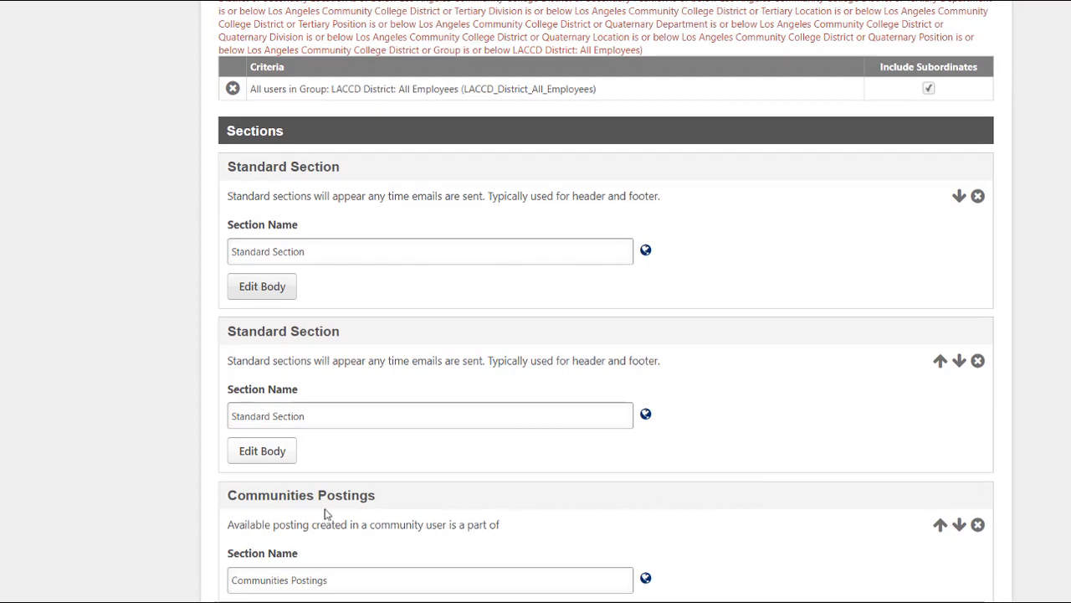
pyautogui.click(301, 454)
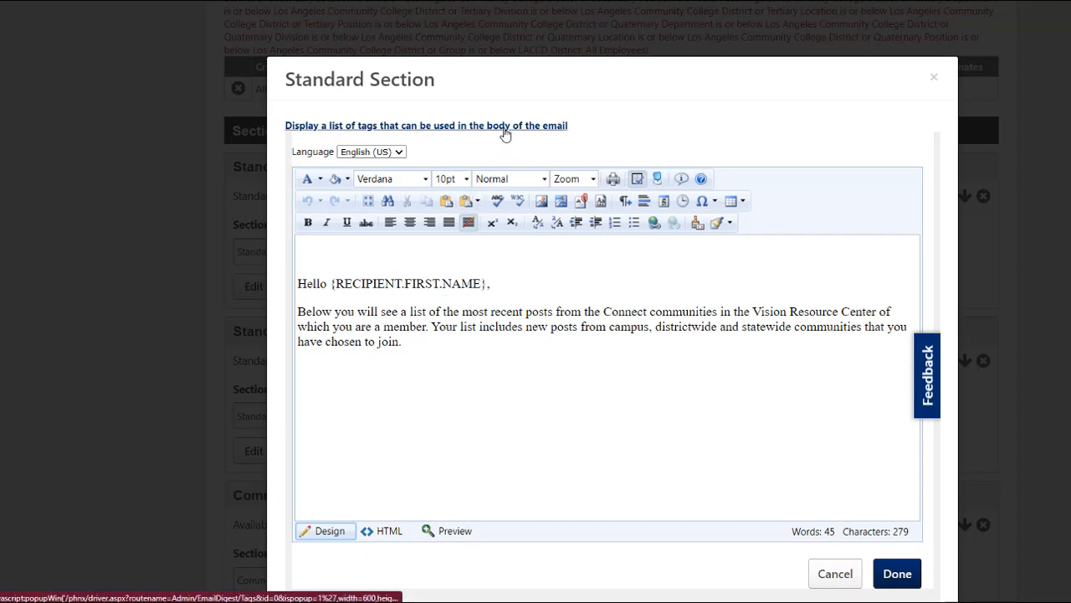
pyautogui.click(505, 126)
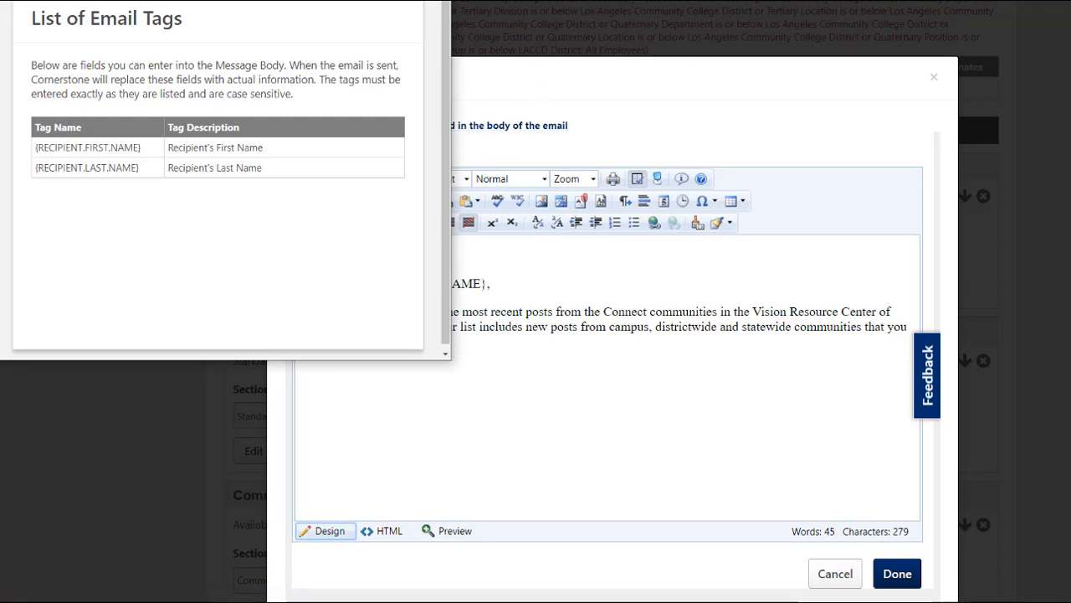
pyautogui.click(437, 1)
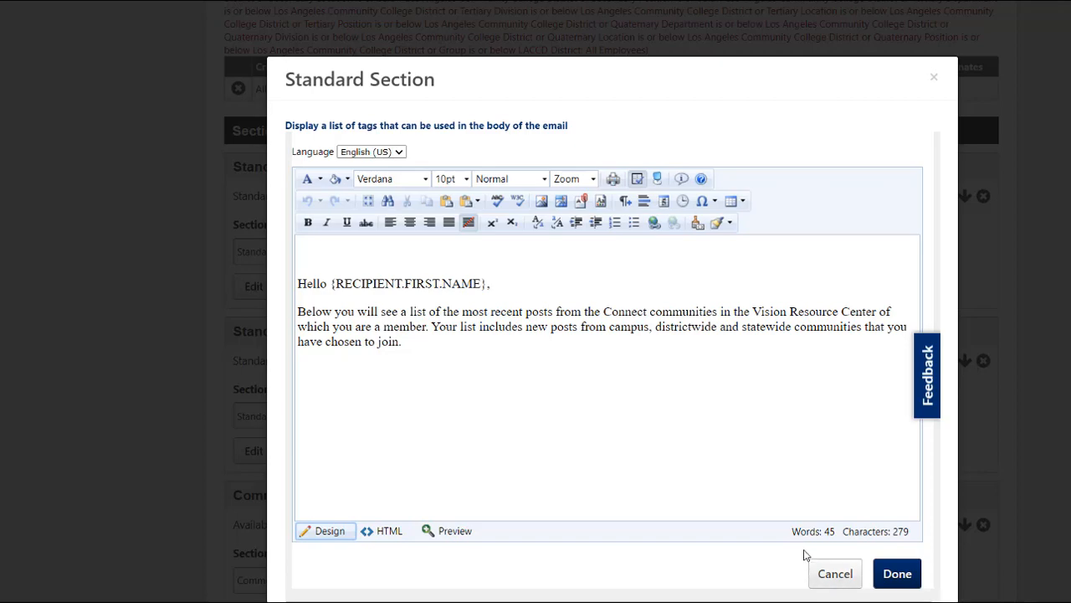
pyautogui.click(834, 573)
# Step: Examine the body of the Communities Postings section and close it without changes
pyautogui.scroll(-3, 731, 444)
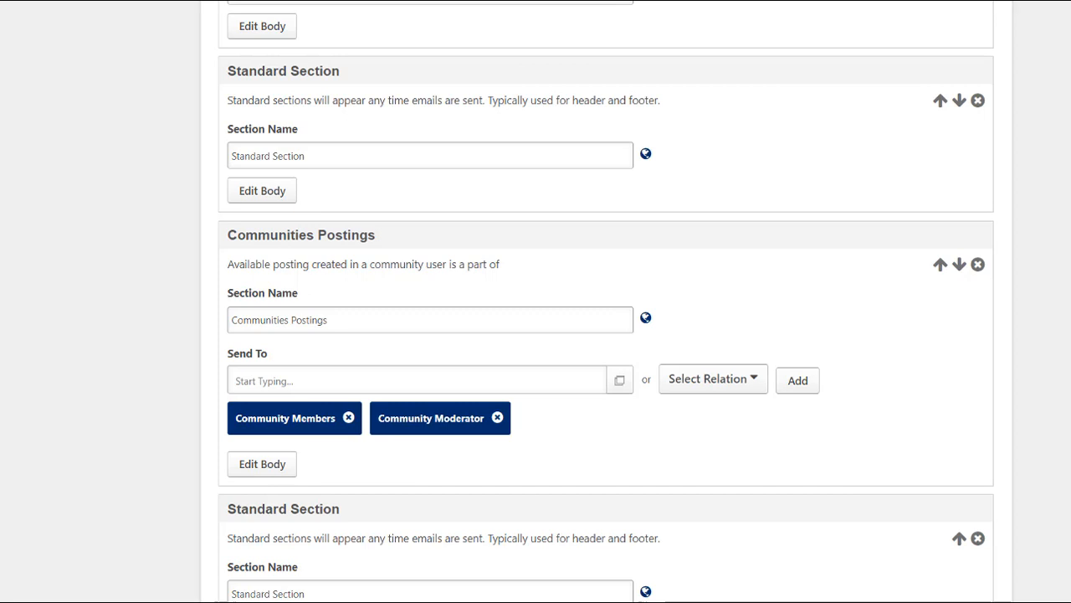
pyautogui.click(278, 470)
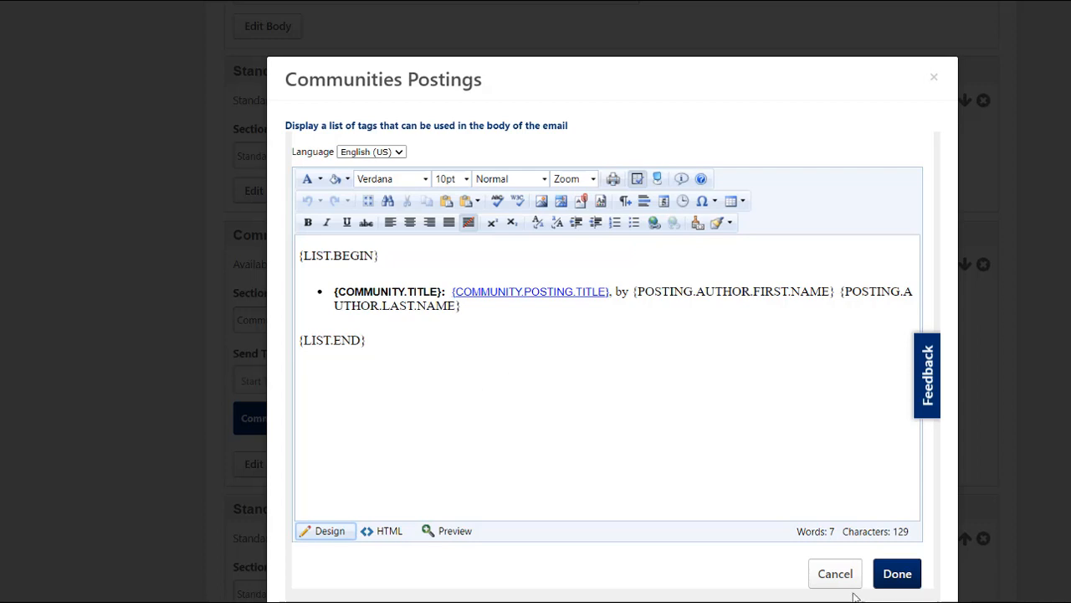
pyautogui.click(846, 581)
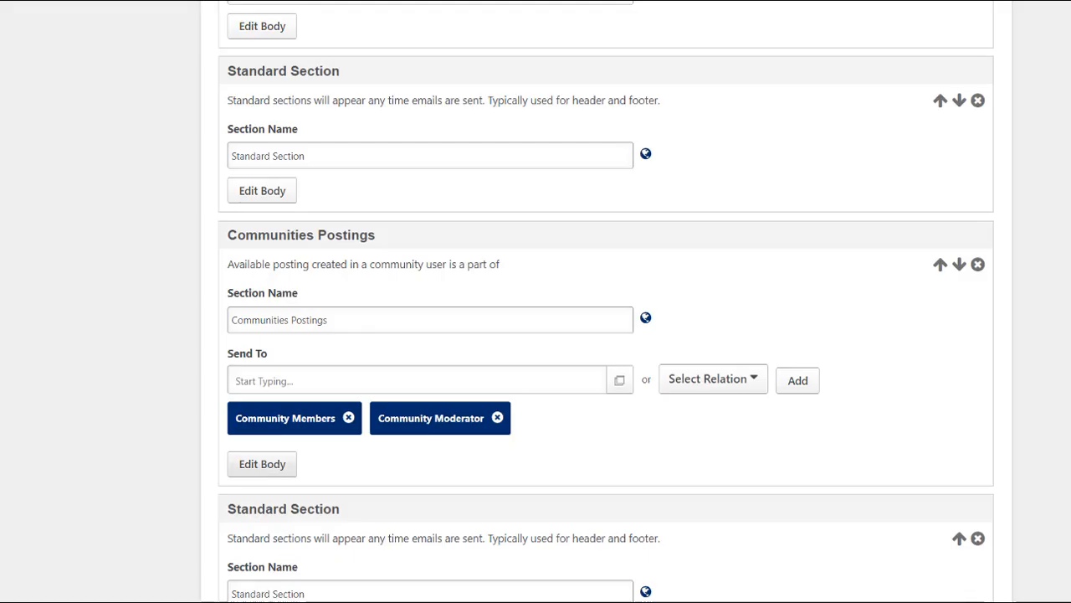
# Step: Examine the body of the closing standard section and open a preview of the digest email
pyautogui.scroll(-3, 664, 328)
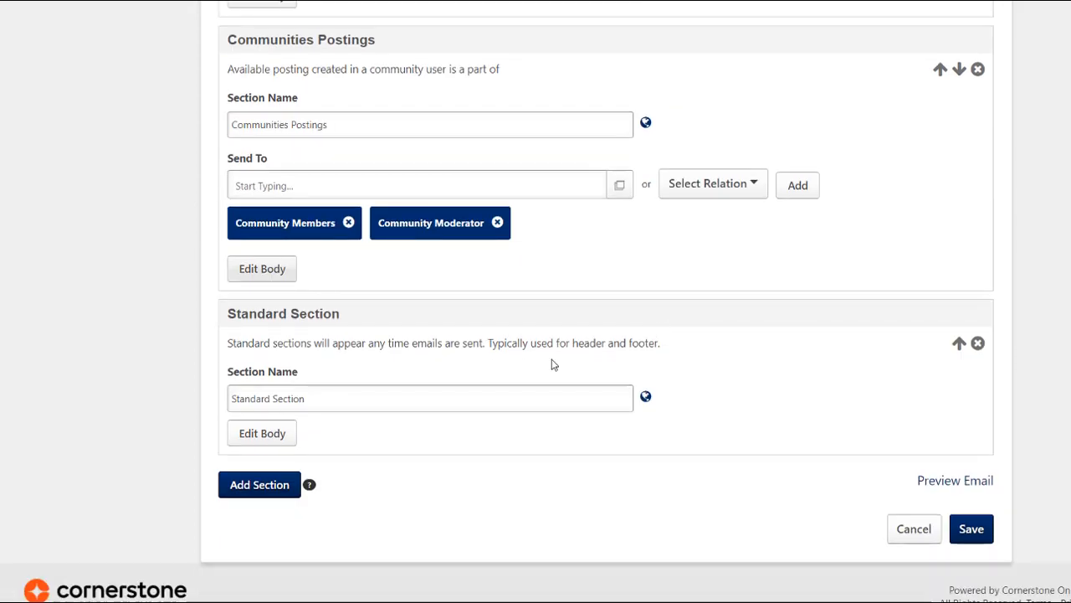
pyautogui.click(275, 444)
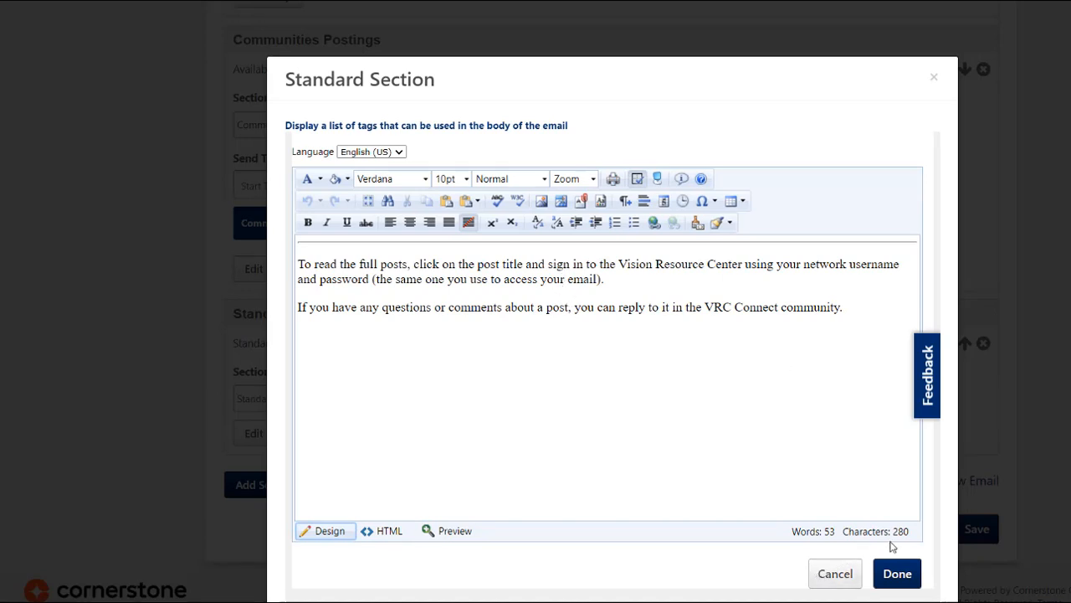
pyautogui.click(889, 565)
pyautogui.click(947, 485)
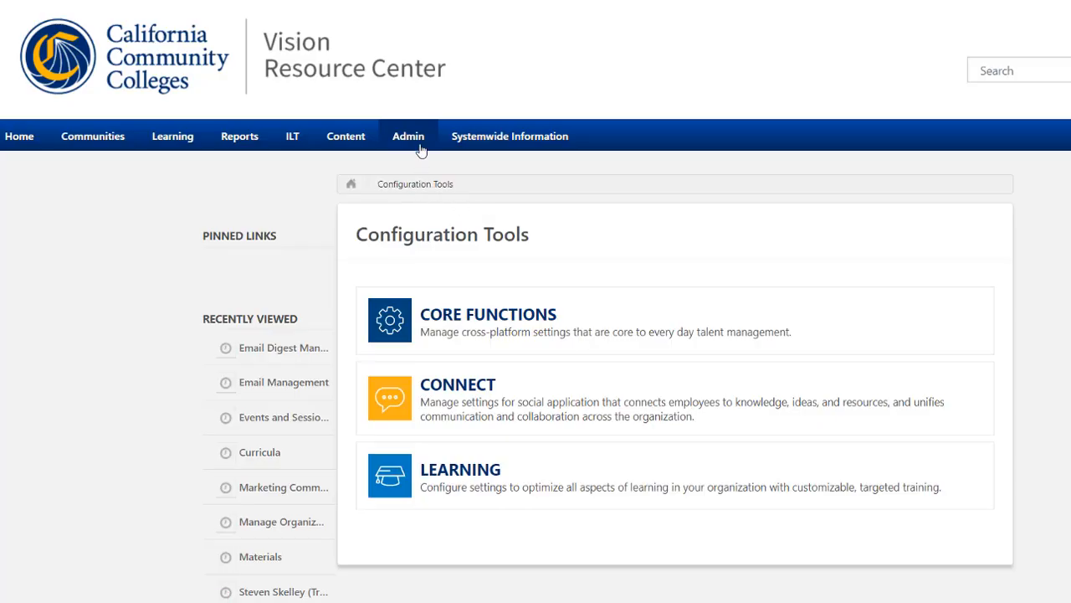
# Step: Start creating a new email digest from Email Digest Management in the core functions admin tools
pyautogui.moveTo(421, 145)
pyautogui.click(406, 167)
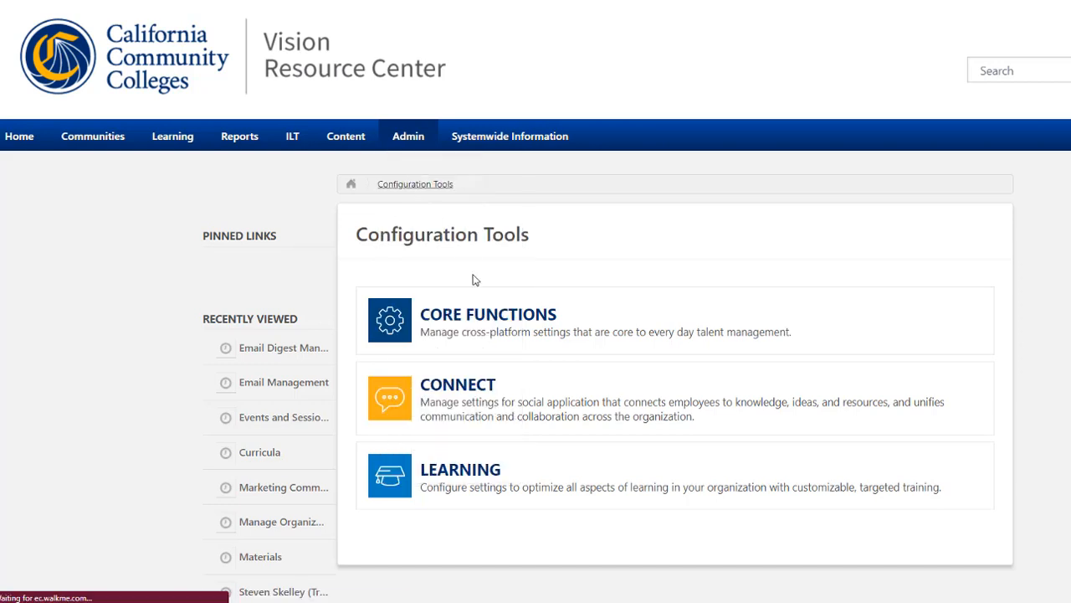
pyautogui.click(488, 322)
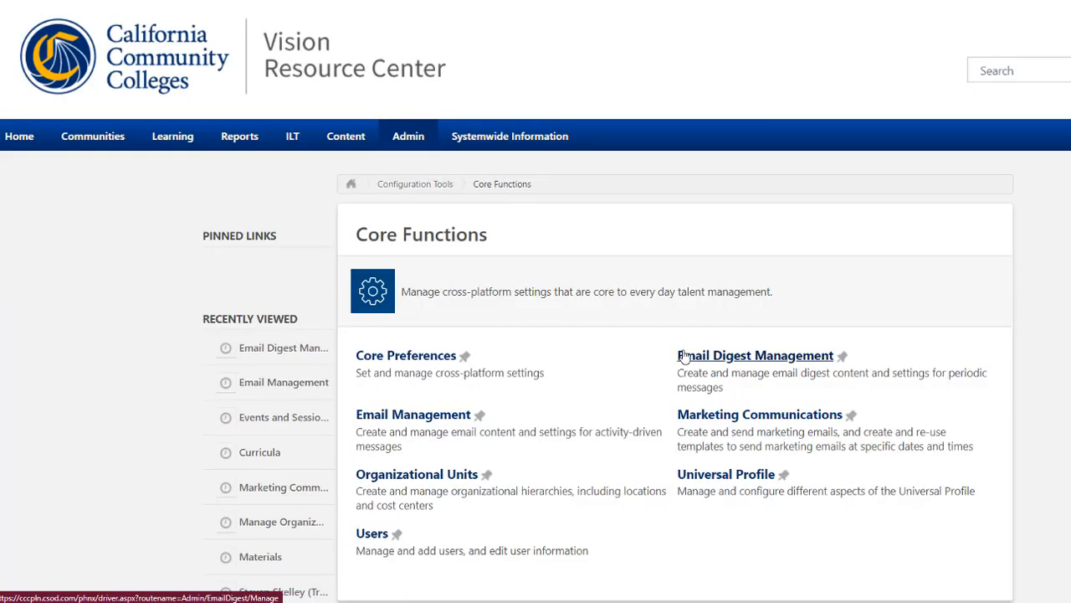
pyautogui.click(685, 357)
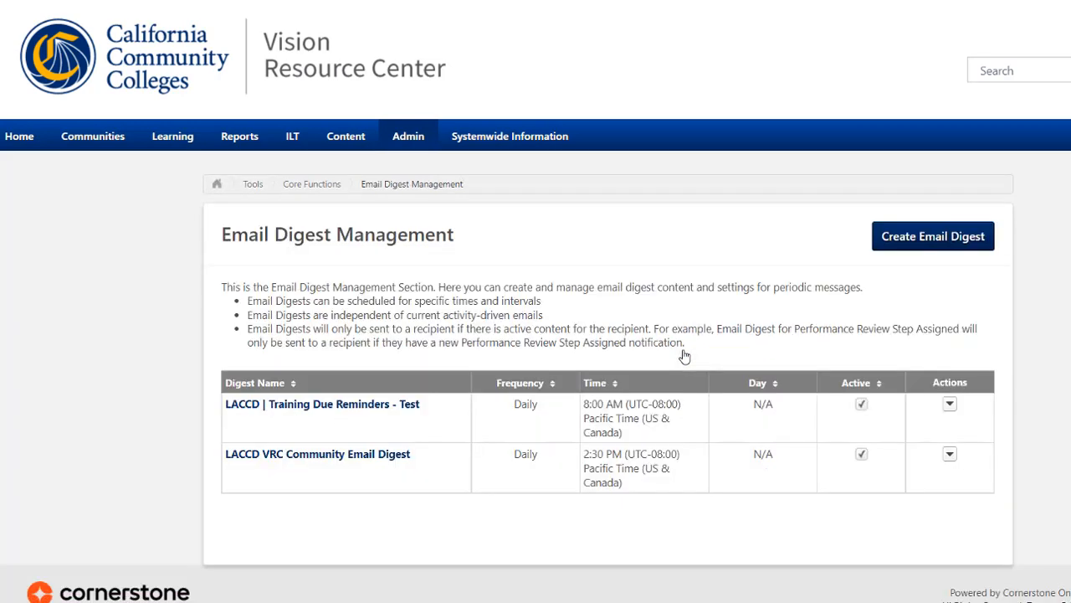
pyautogui.click(918, 238)
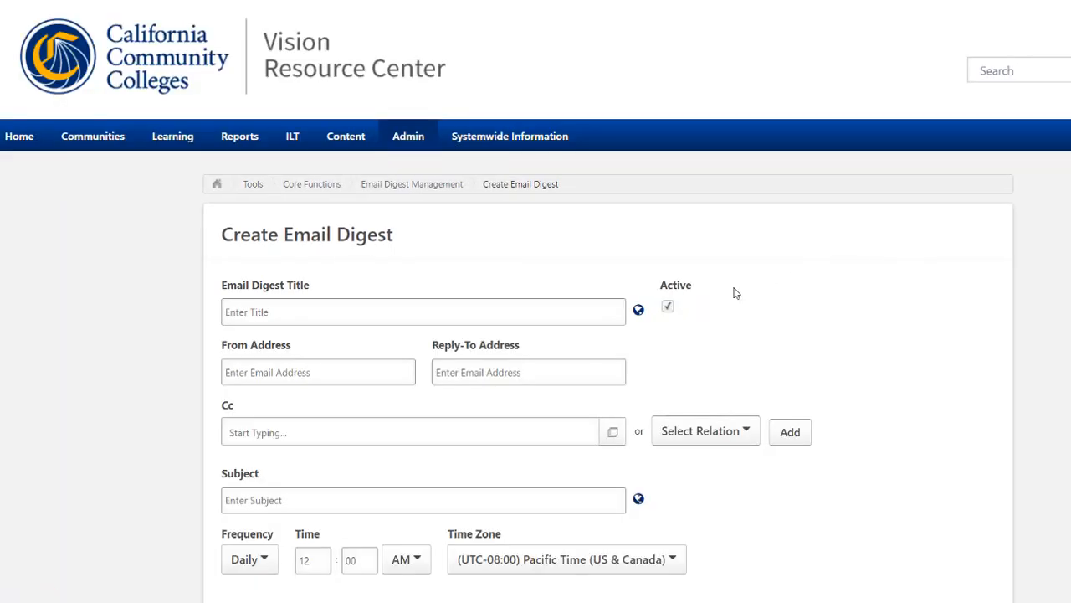
# Step: Title the new digest "LACCD VRC Community Email Digest" and enter the no-reply e-mail as both the From and Reply-To address
pyautogui.click(326, 314)
pyautogui.write('LACCD VRC Community Email Digest')
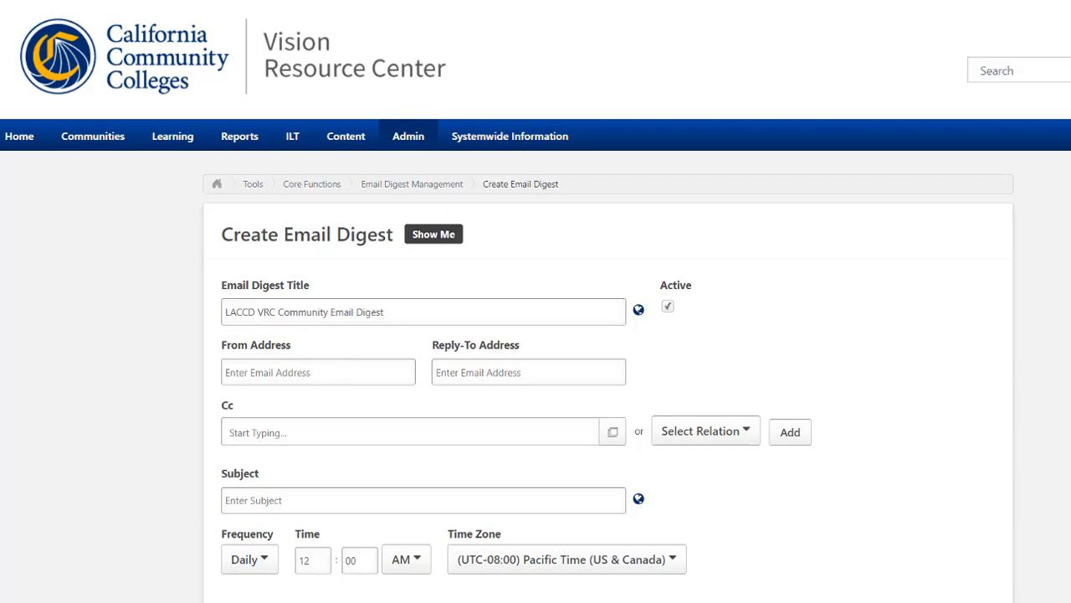
pyautogui.click(334, 373)
pyautogui.hotkey('ctrl', 'v')
pyautogui.click(466, 372)
pyautogui.hotkey('ctrl', 'v')
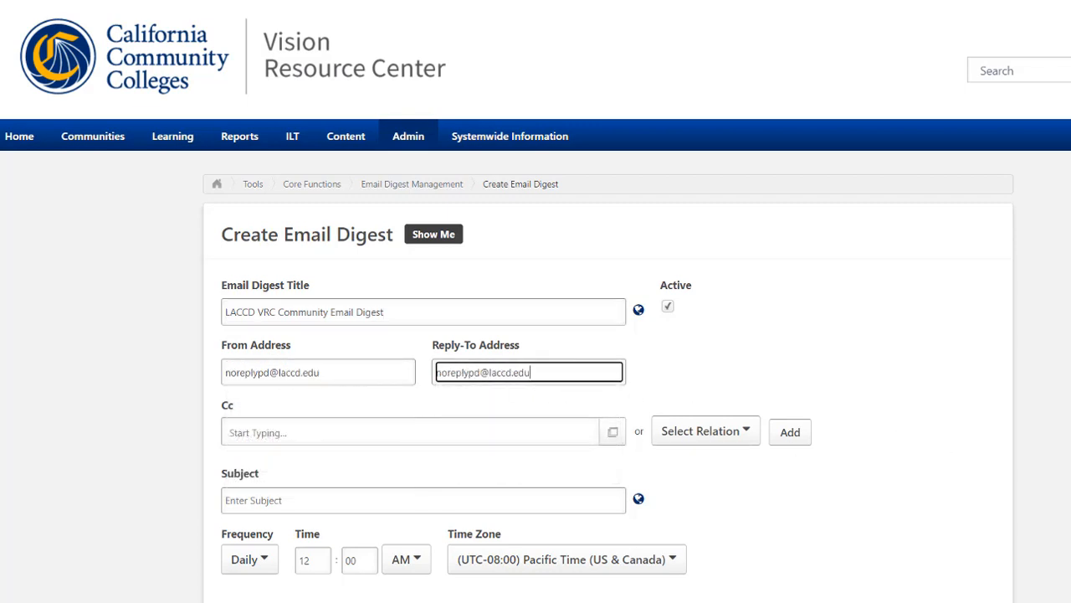
pyautogui.click(775, 467)
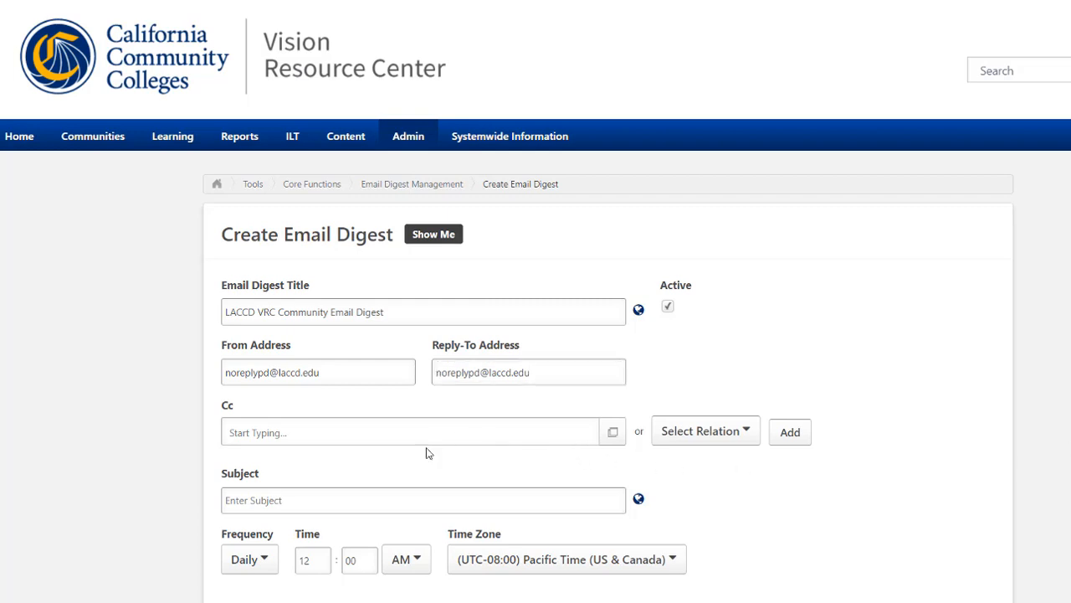
# Step: Set the digest's subject to "Your Vision Resource Center Community Daily Digest"
pyautogui.click(320, 494)
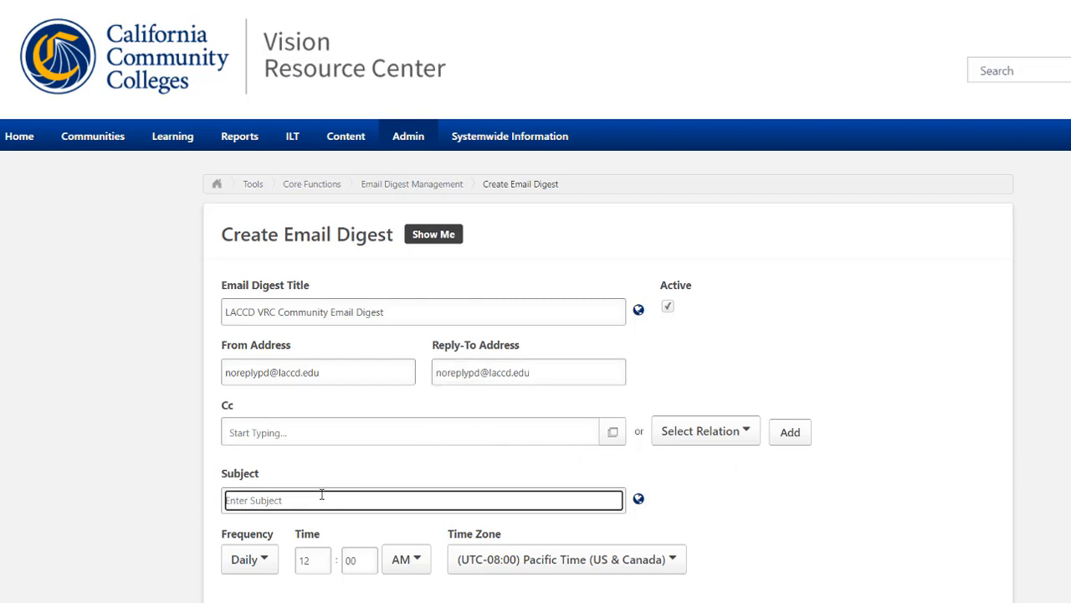
pyautogui.write('Your Vision Resource Center Community Daily Digest')
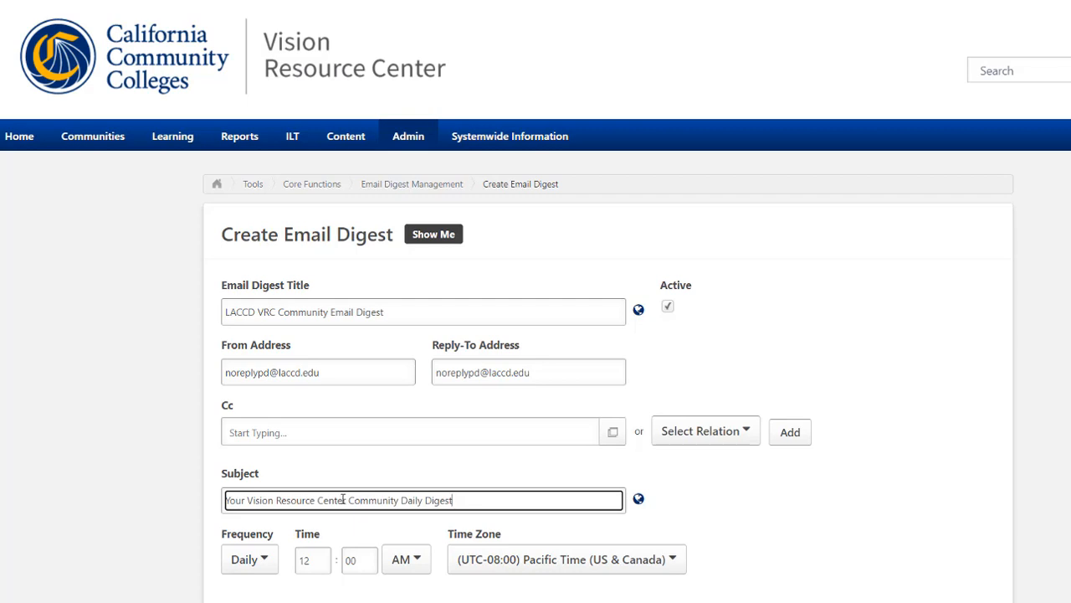
pyautogui.click(764, 553)
# Step: Set the daily digest's send time to 2:30 PM
pyautogui.scroll(-3, 667, 510)
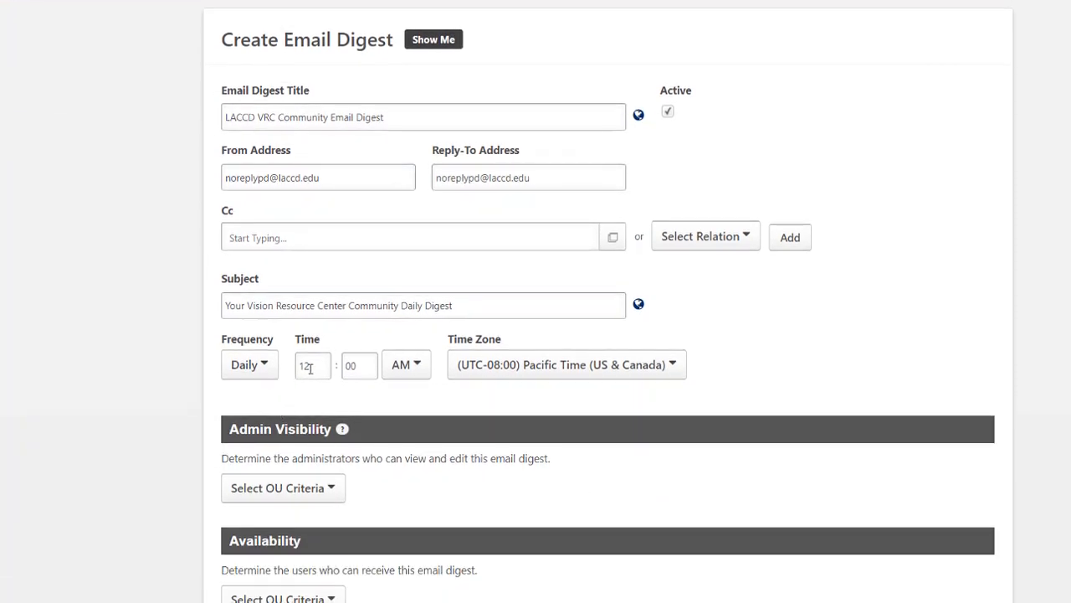
pyautogui.doubleClick(310, 368)
pyautogui.press('BackSpace')
pyautogui.write('2')
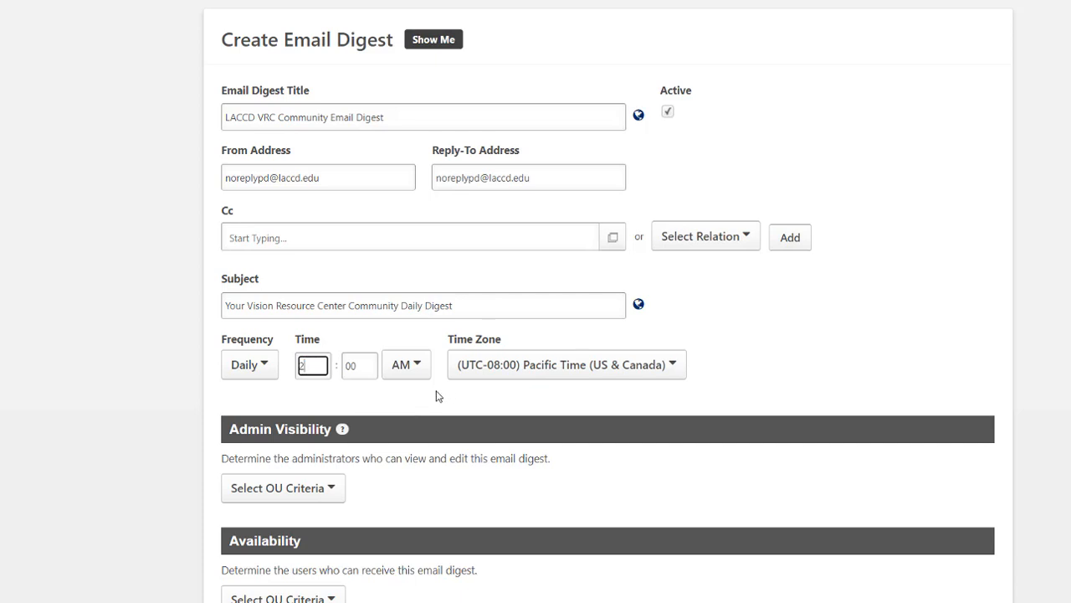
pyautogui.doubleClick(356, 366)
pyautogui.write('30')
pyautogui.click(414, 372)
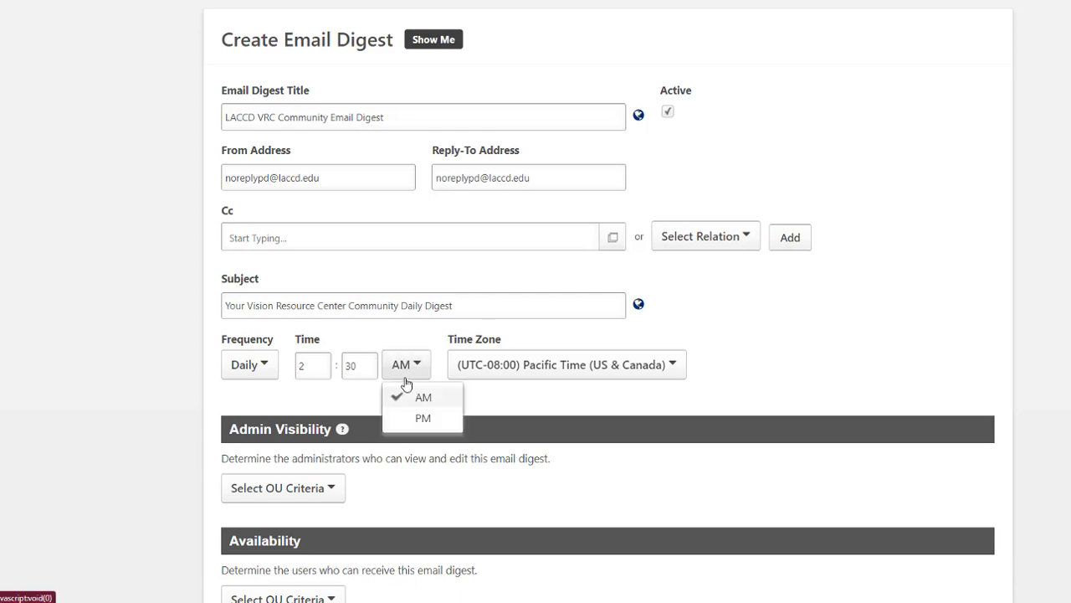
pyautogui.click(419, 419)
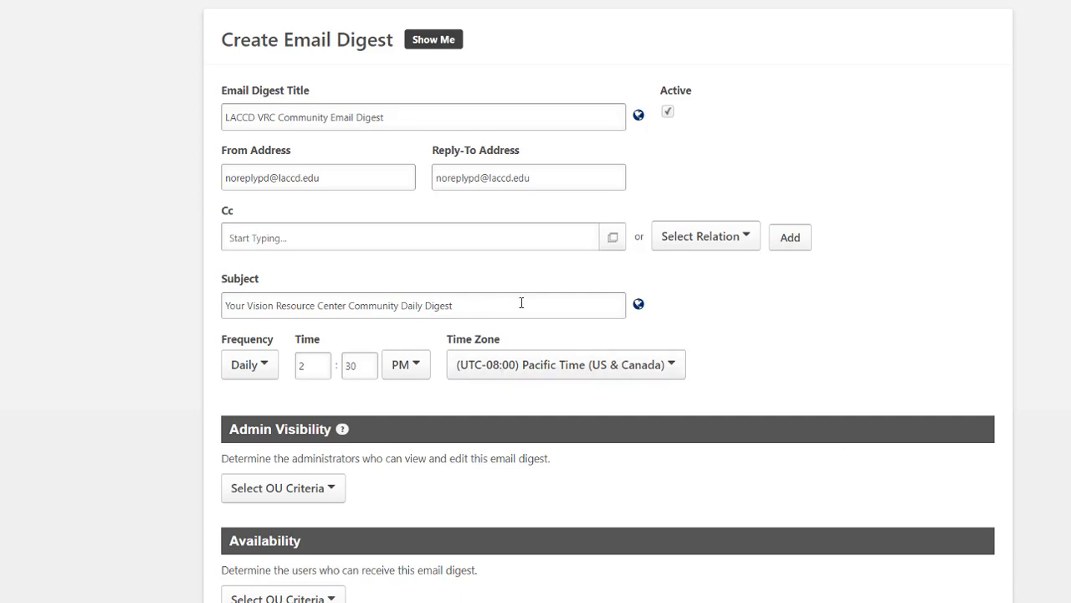
# Step: Add the administrator's own user account as the Users criterion under both Admin Visibility and Availability
pyautogui.scroll(-3, 522, 302)
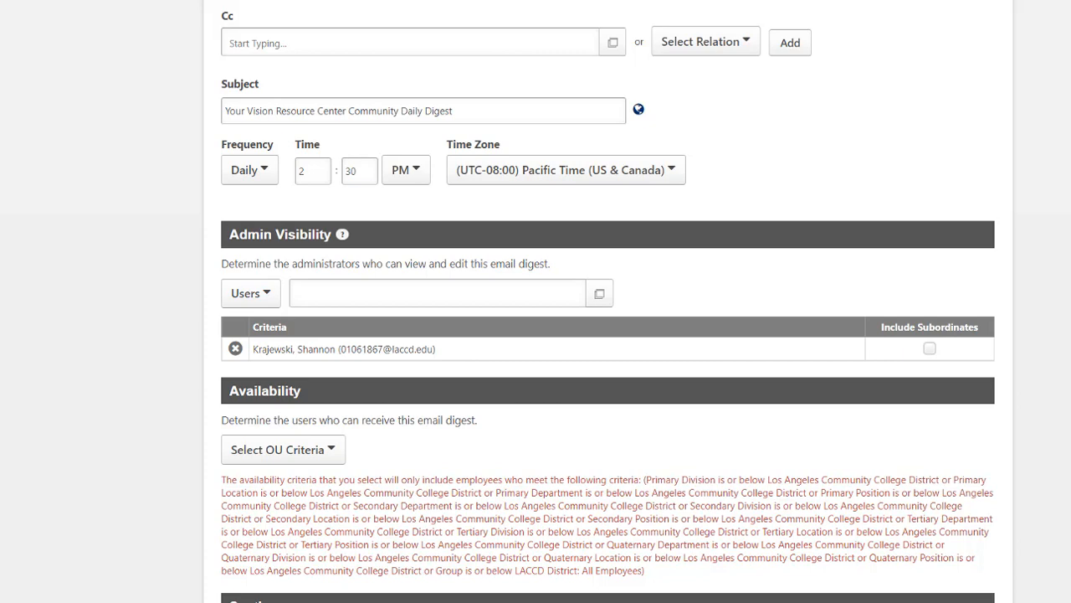
pyautogui.scroll(-3, 536, 335)
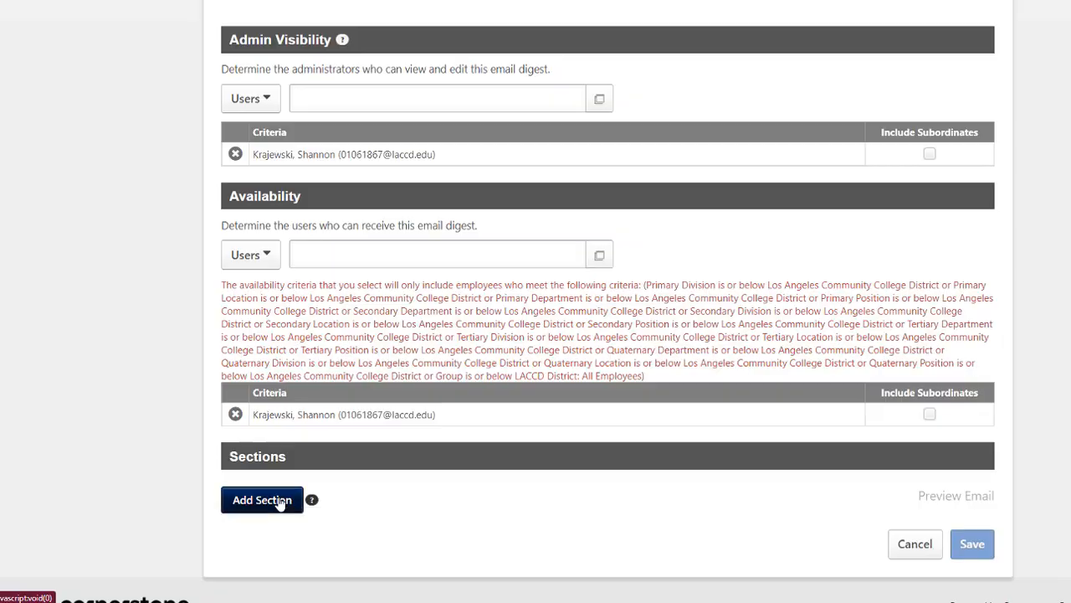
# Step: Add a Standard Section to the digest's sections
pyautogui.click(281, 501)
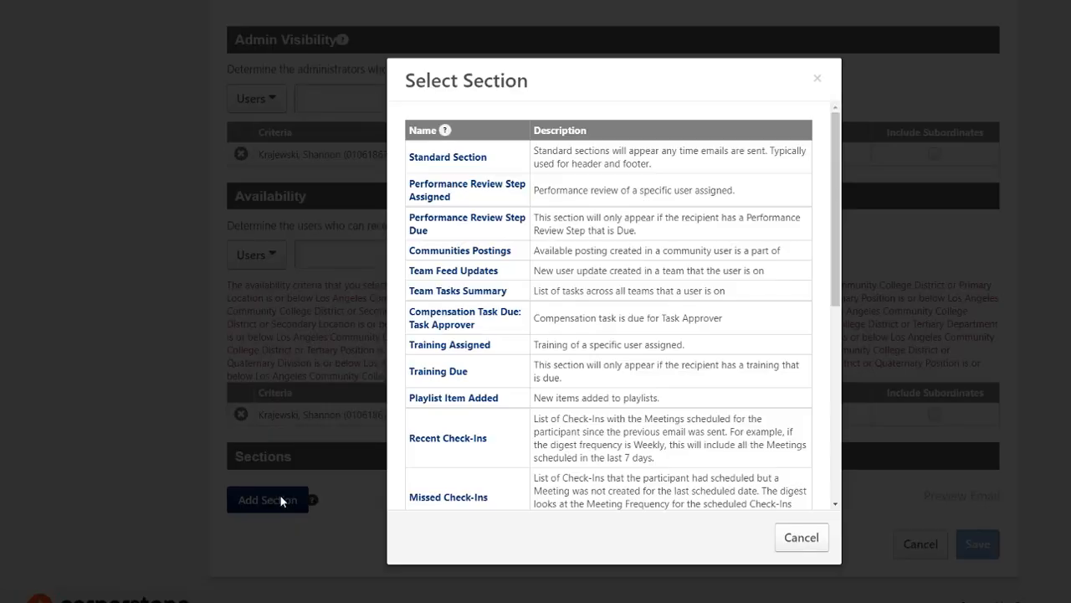
pyautogui.click(430, 158)
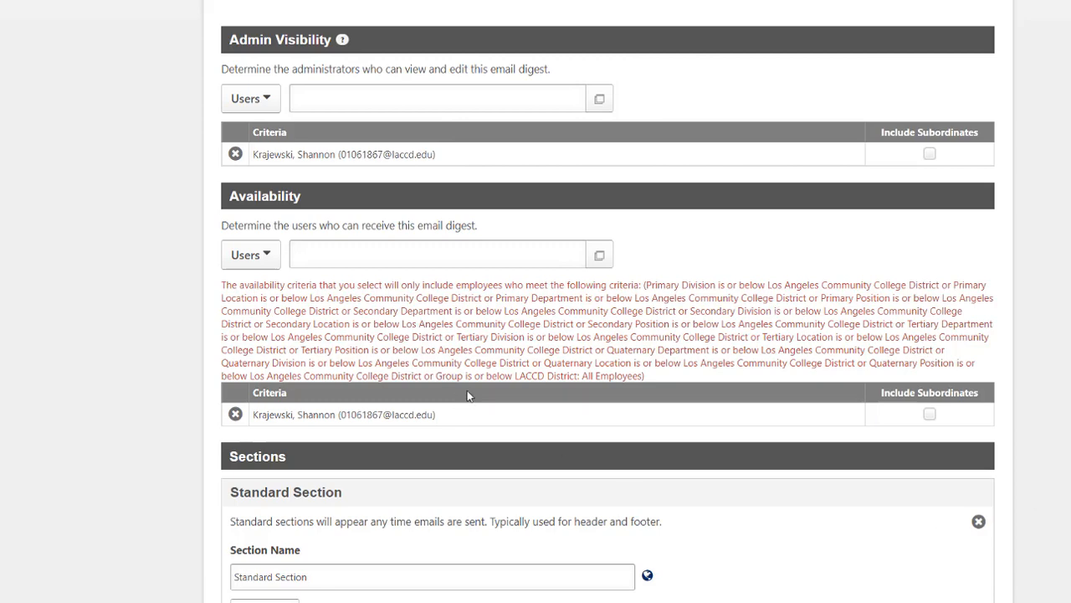
pyautogui.scroll(-3, 468, 397)
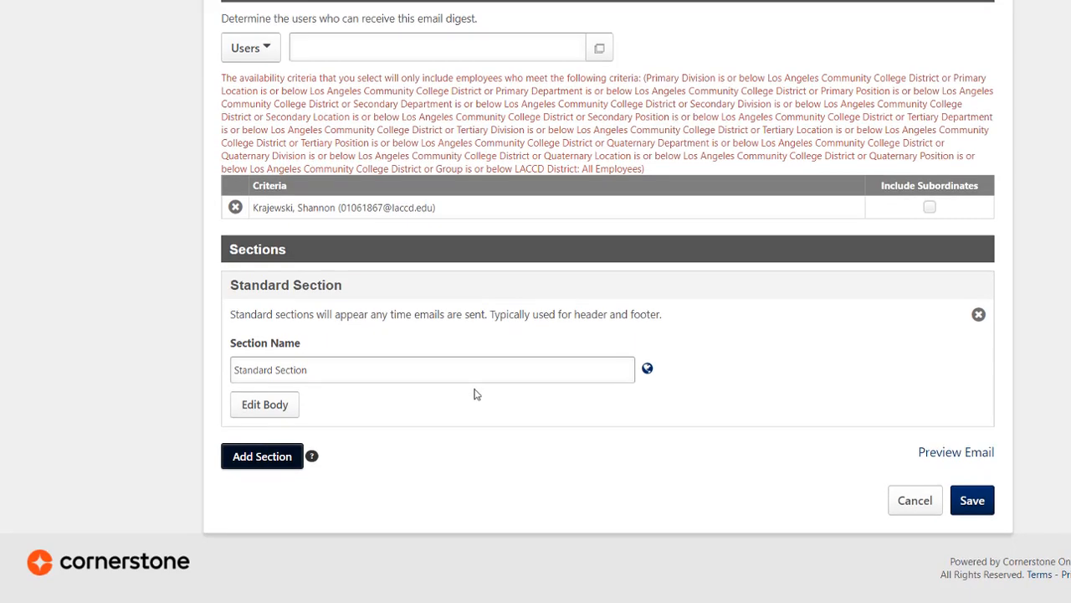
# Step: Check the standard section's email tags and fill its body from HTML with a {RECIPIENT.FIRST.NAME} greeting and an introduction to recent Connect community posts
pyautogui.click(287, 406)
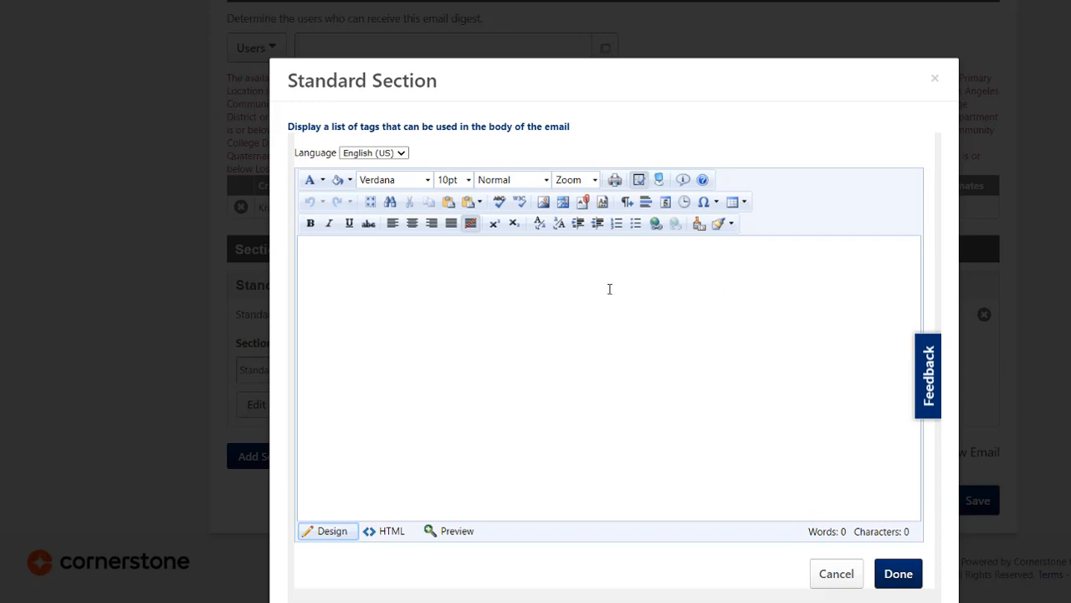
pyautogui.click(431, 130)
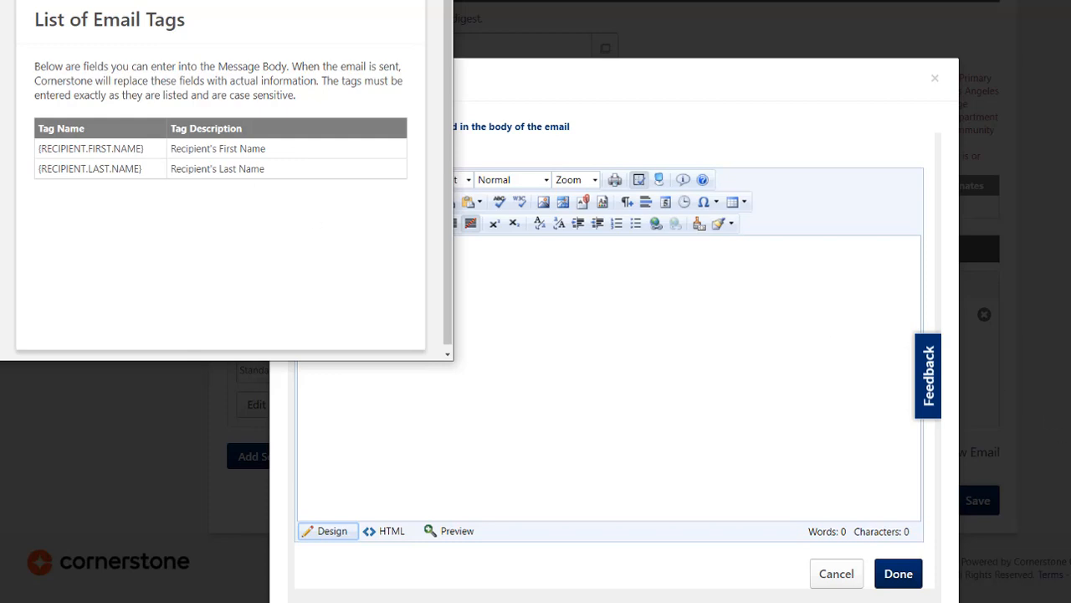
pyautogui.hotkey('ctrl', 'w')
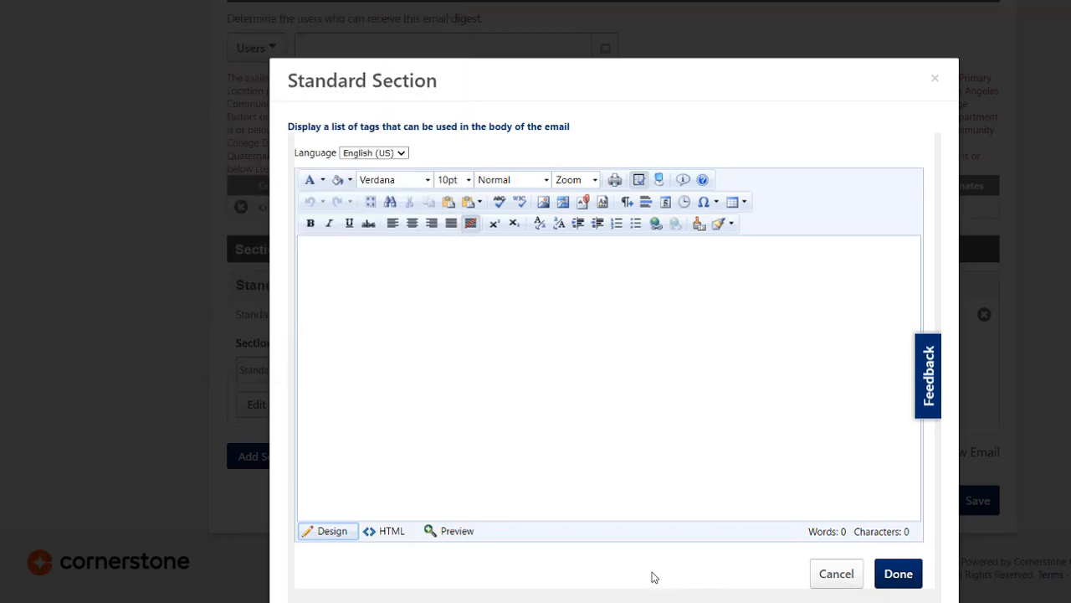
pyautogui.click(390, 533)
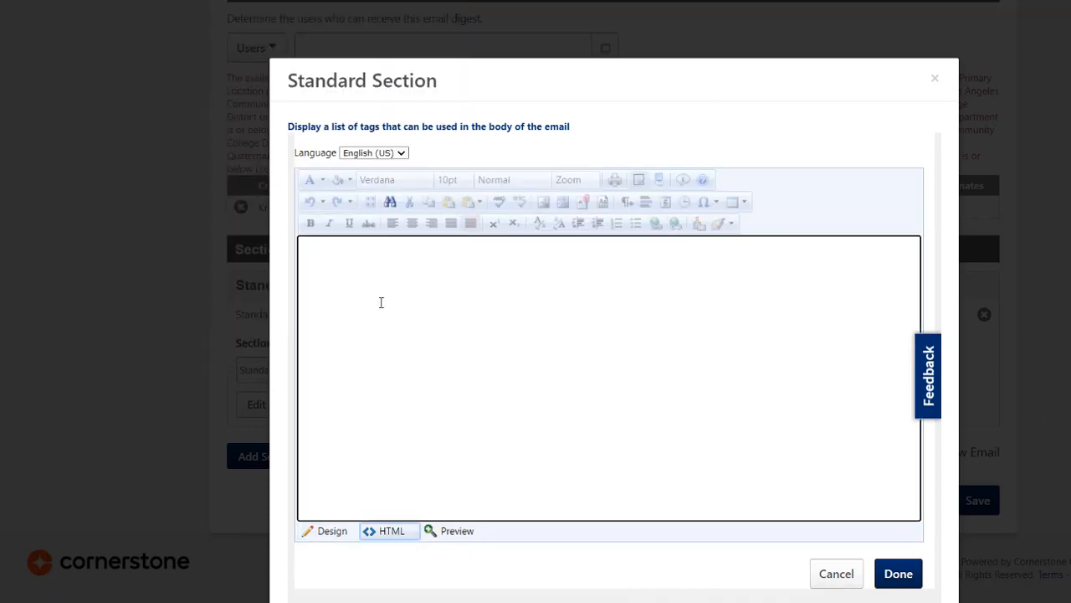
pyautogui.write('<p>&nbsp;</p><p>Hello {RECIPIENT.FIRST.NAME},</p><p>Below you will see a list of the most recent posts from the Connect communities in the Vision Resource Center of which you are a member. Your list includes new posts from campus, districtwide and statewide communities that you have chosen to join.</p>')
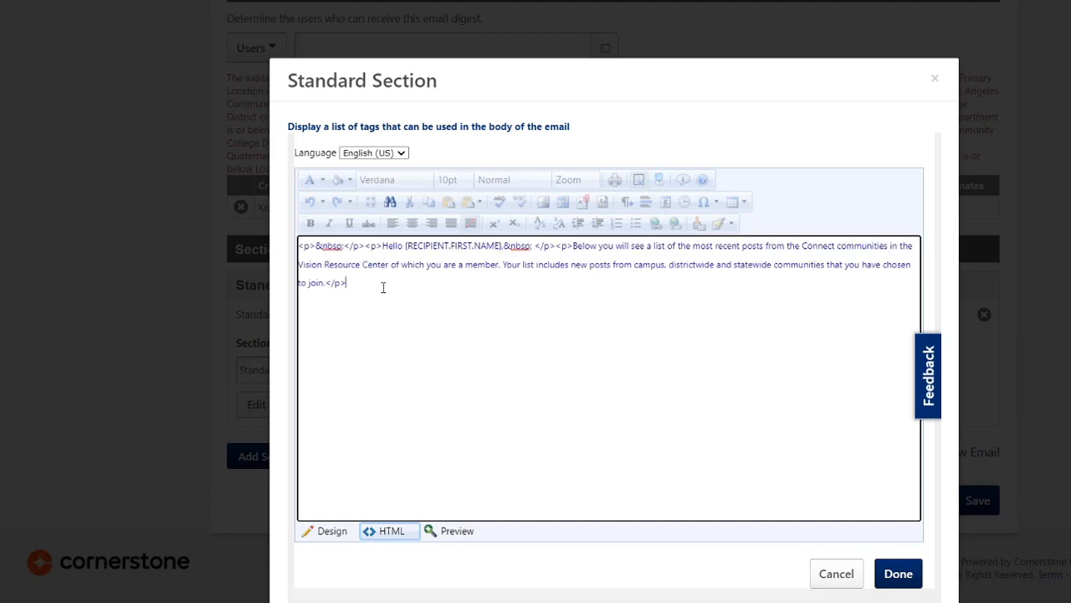
pyautogui.click(333, 531)
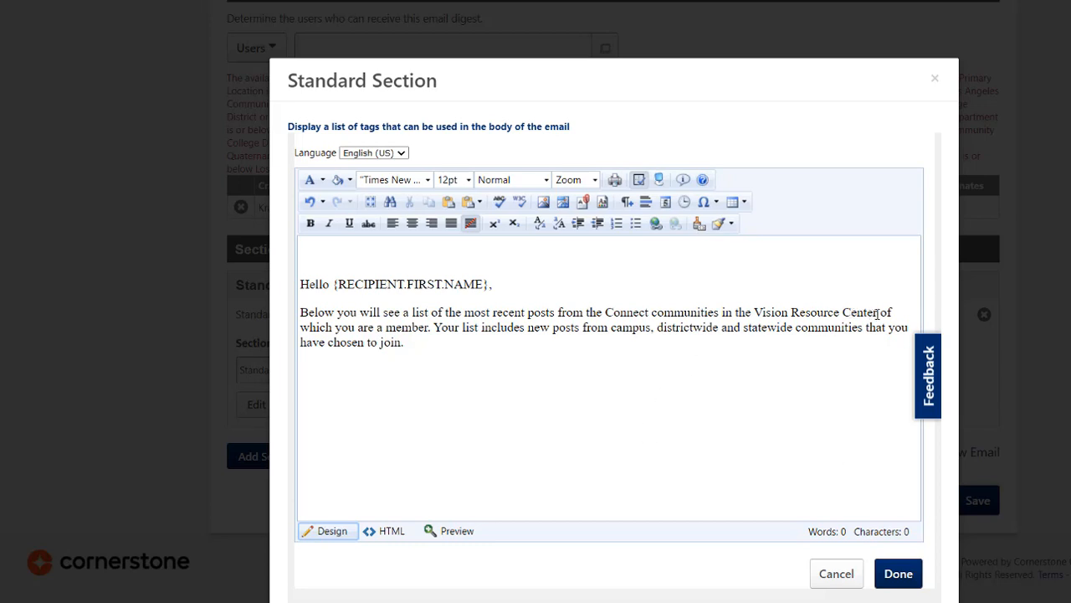
pyautogui.moveTo(879, 312); pyautogui.dragTo(754, 312)
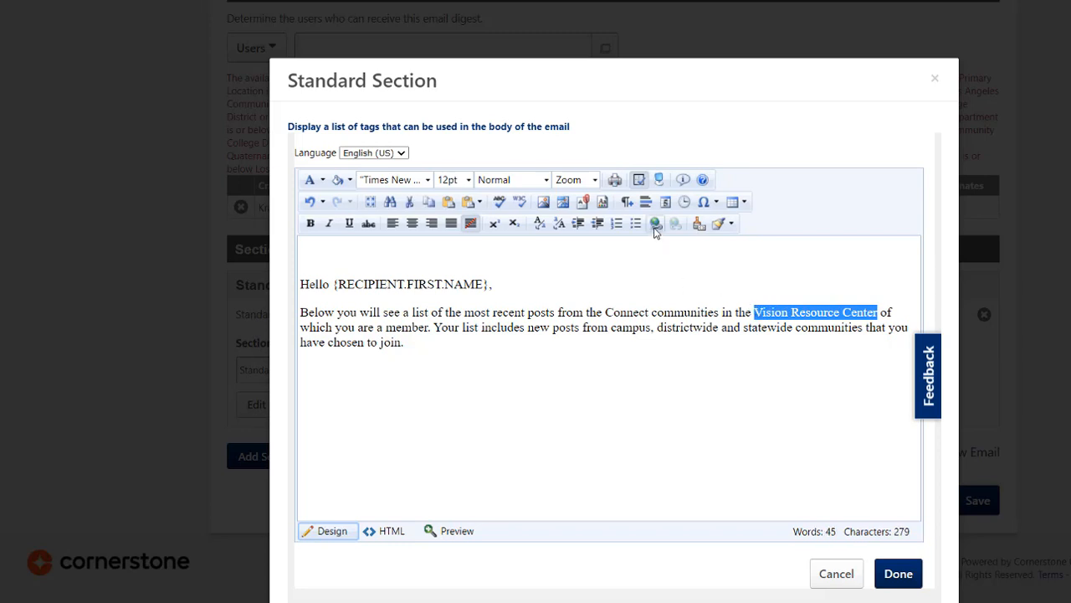
pyautogui.click(654, 224)
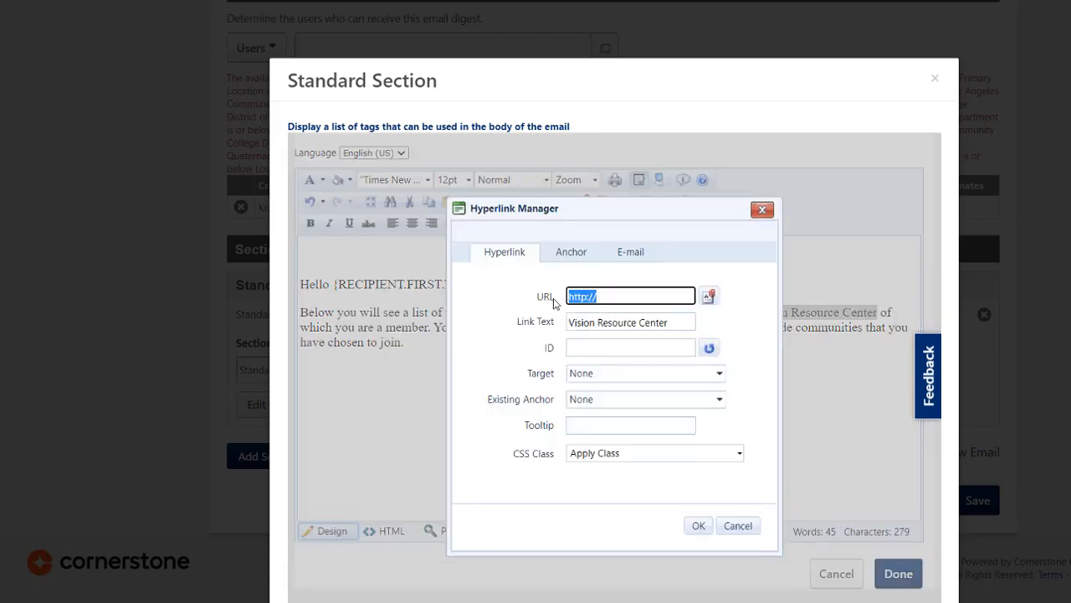
pyautogui.write('https://cccpln.csod.com/samldefault.aspx?ouid=19')
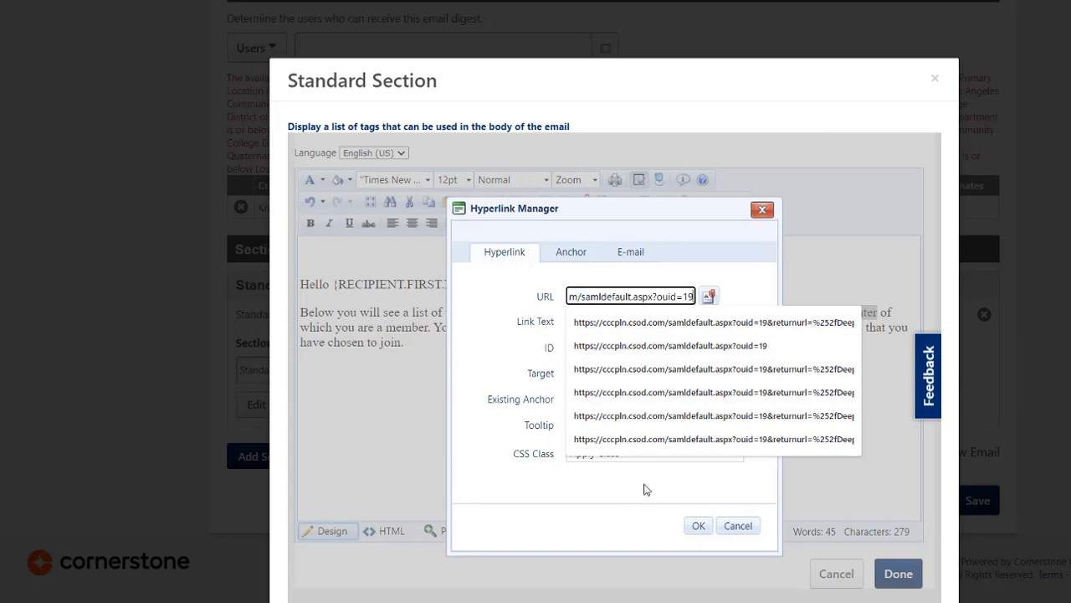
pyautogui.click(637, 516)
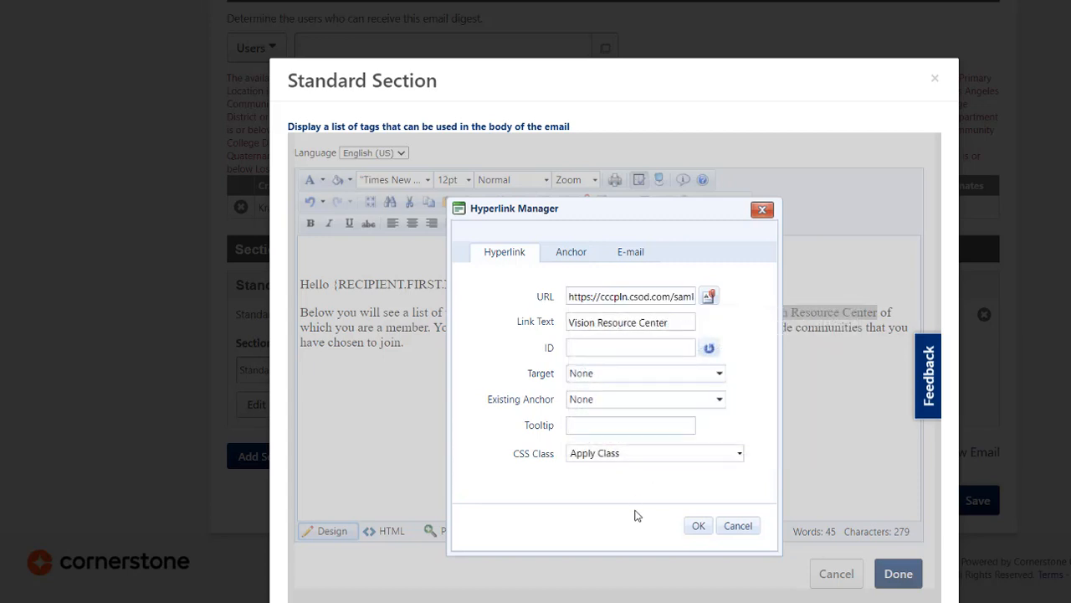
pyautogui.click(630, 373)
pyautogui.click(628, 435)
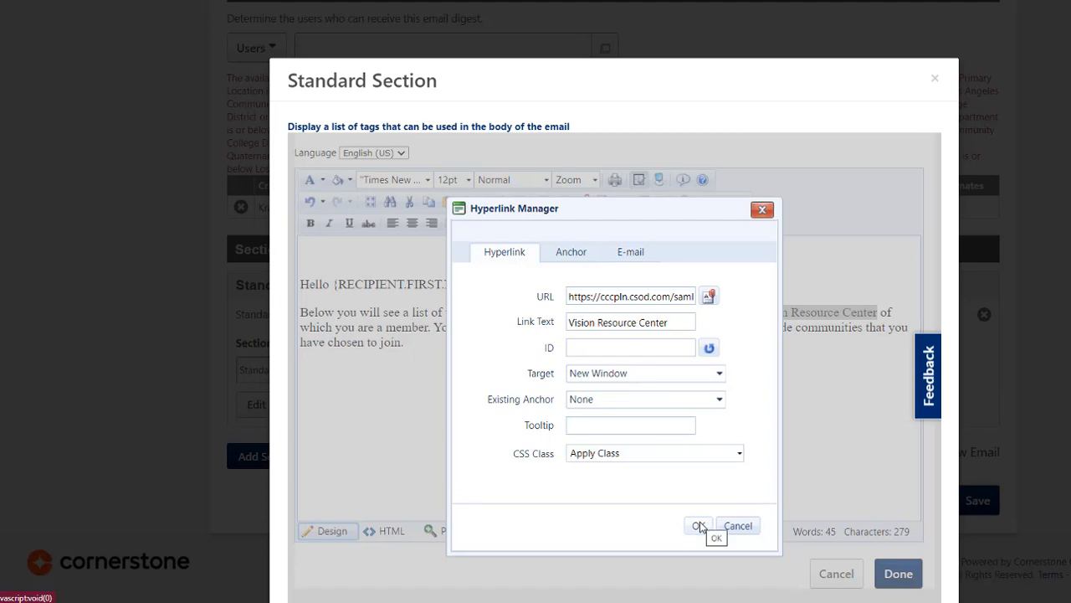
pyautogui.click(700, 526)
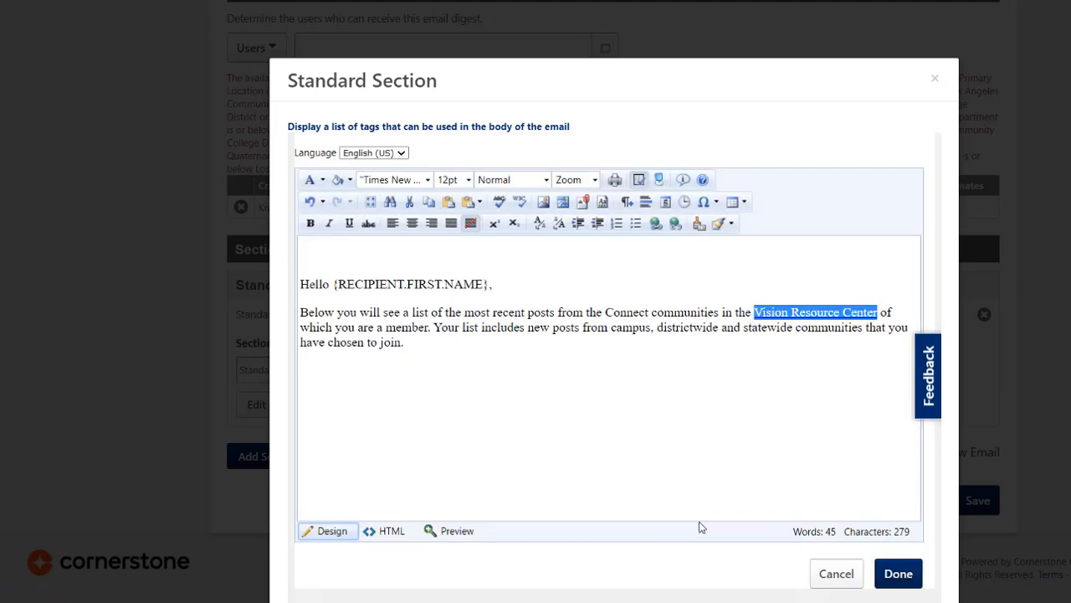
pyautogui.click(733, 434)
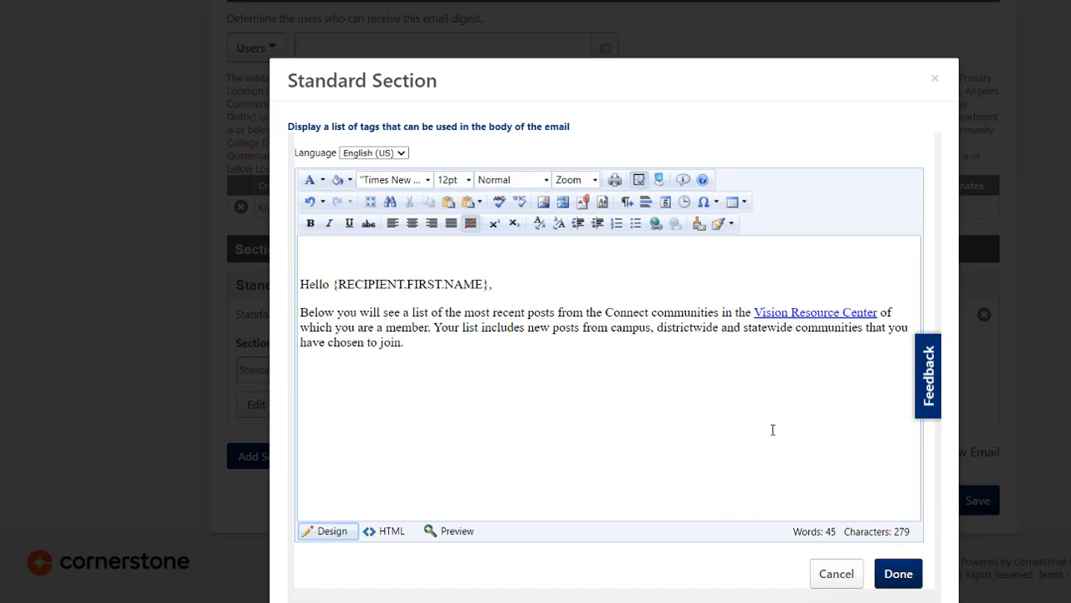
pyautogui.click(911, 576)
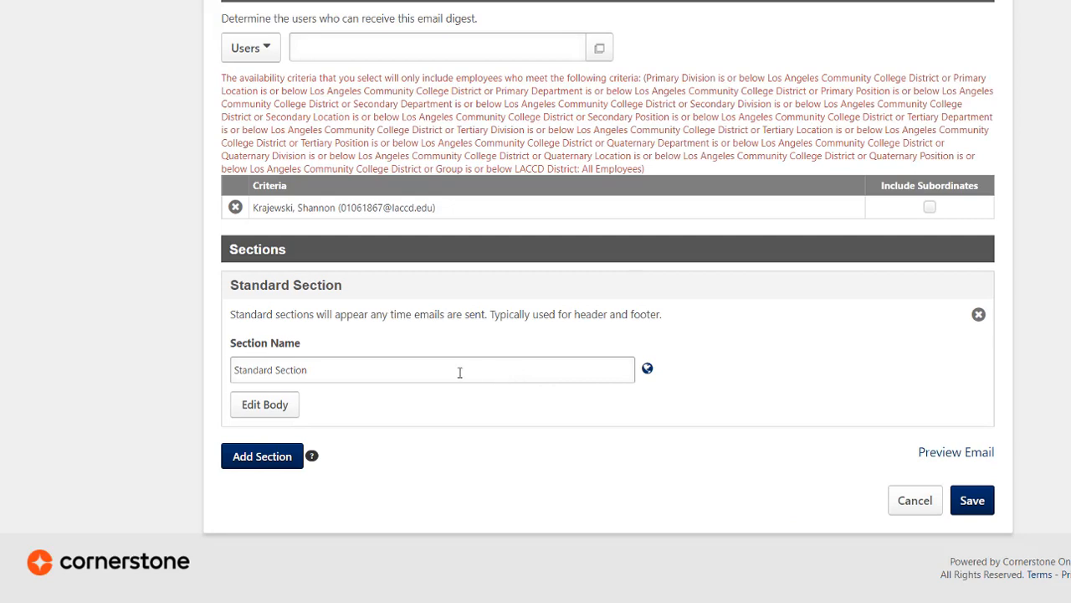
# Step: Add a Communities Postings section below the standard section
pyautogui.click(269, 458)
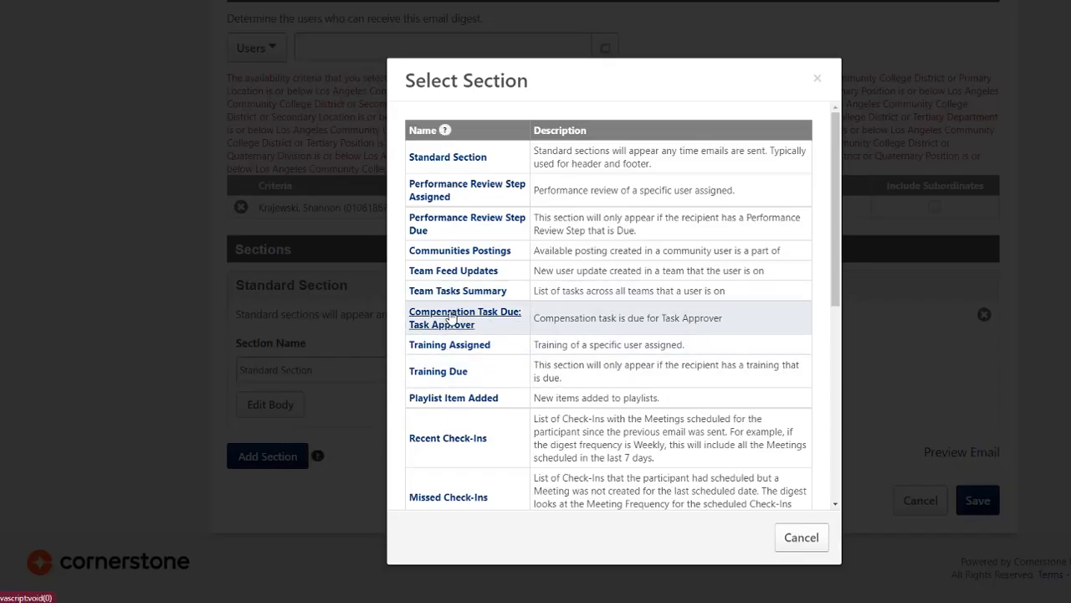
pyautogui.click(460, 251)
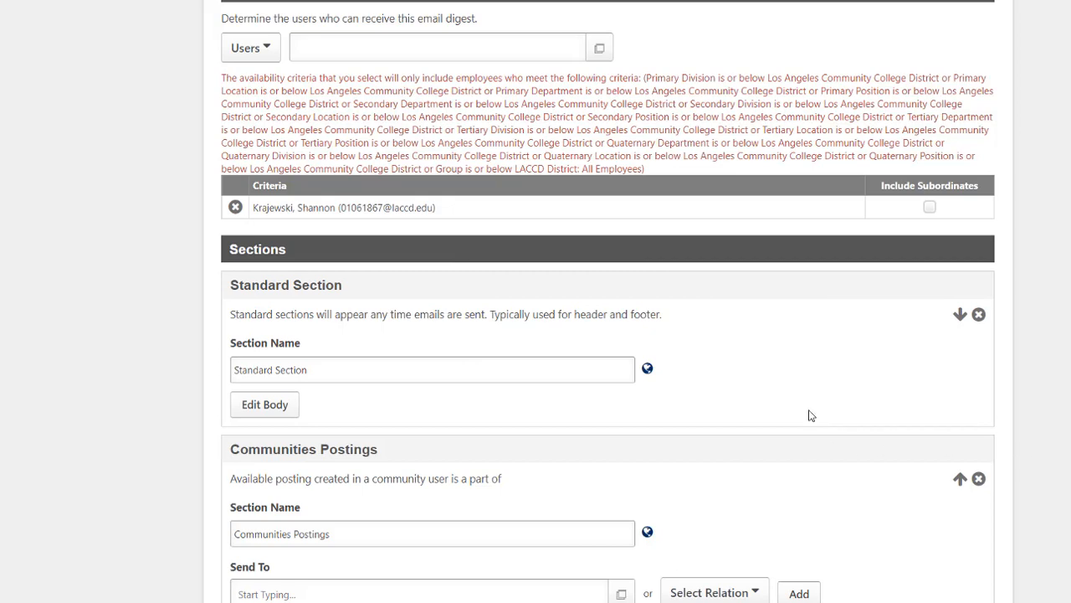
pyautogui.scroll(-2, 810, 415)
pyautogui.scroll(-2, 809, 415)
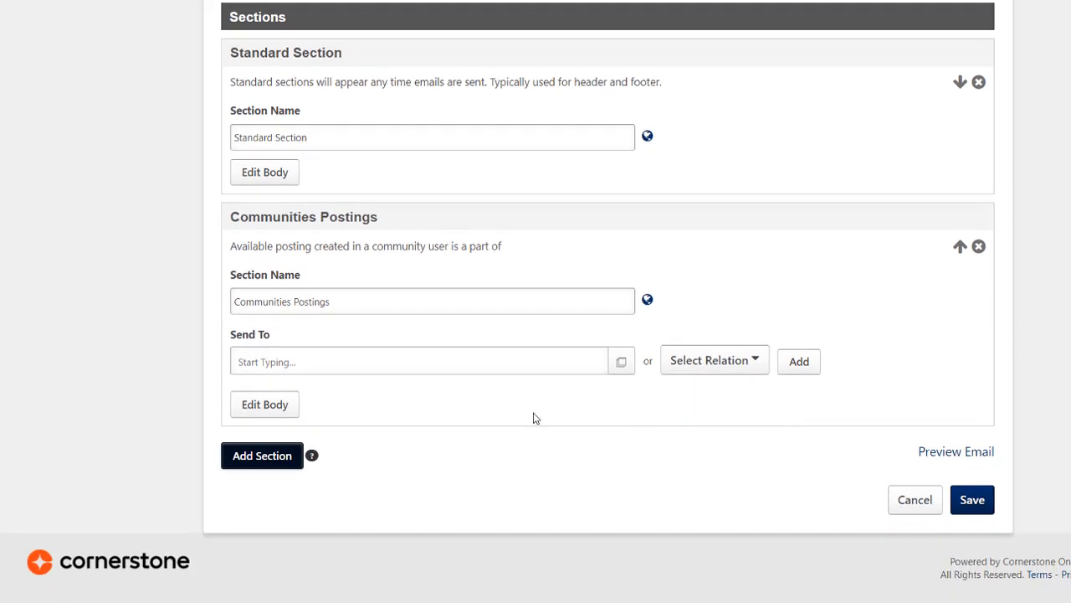
# Step: Add Community Members and Community Moderator as Send To recipients of the Communities Postings section
pyautogui.click(720, 362)
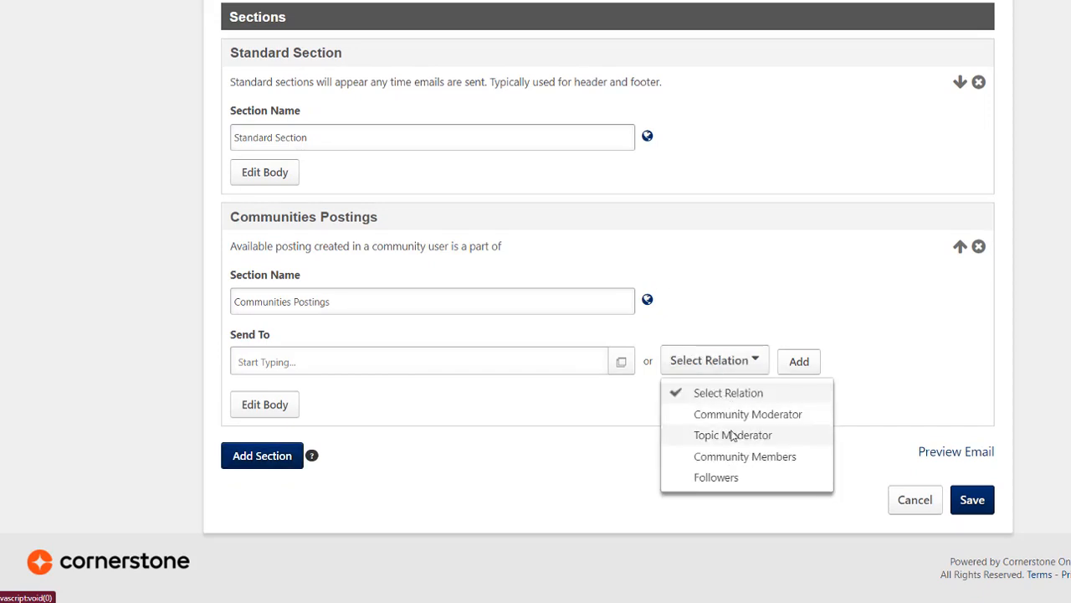
pyautogui.click(736, 457)
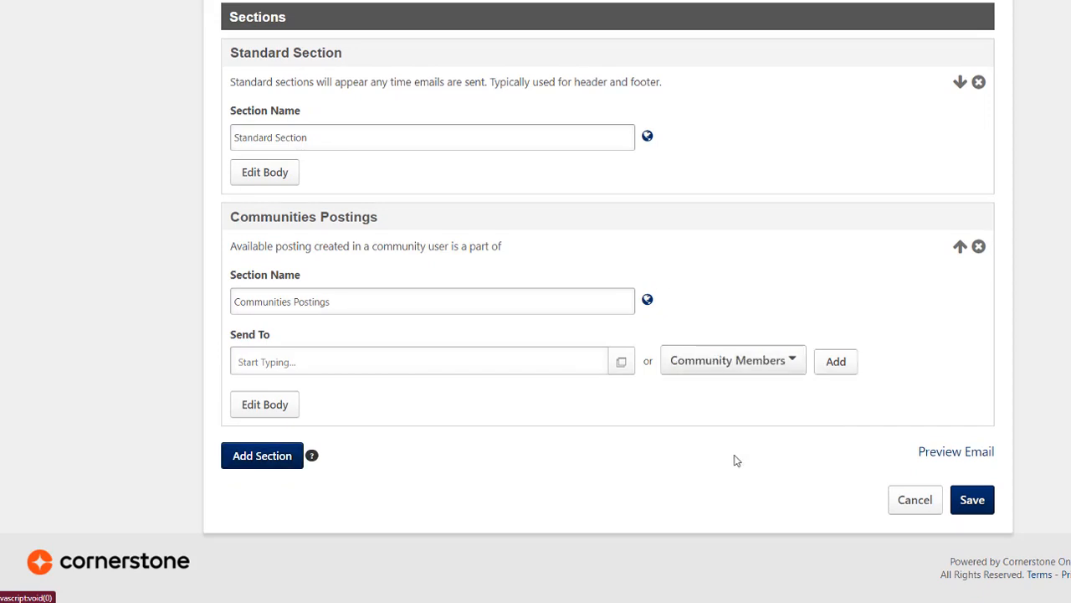
pyautogui.click(834, 361)
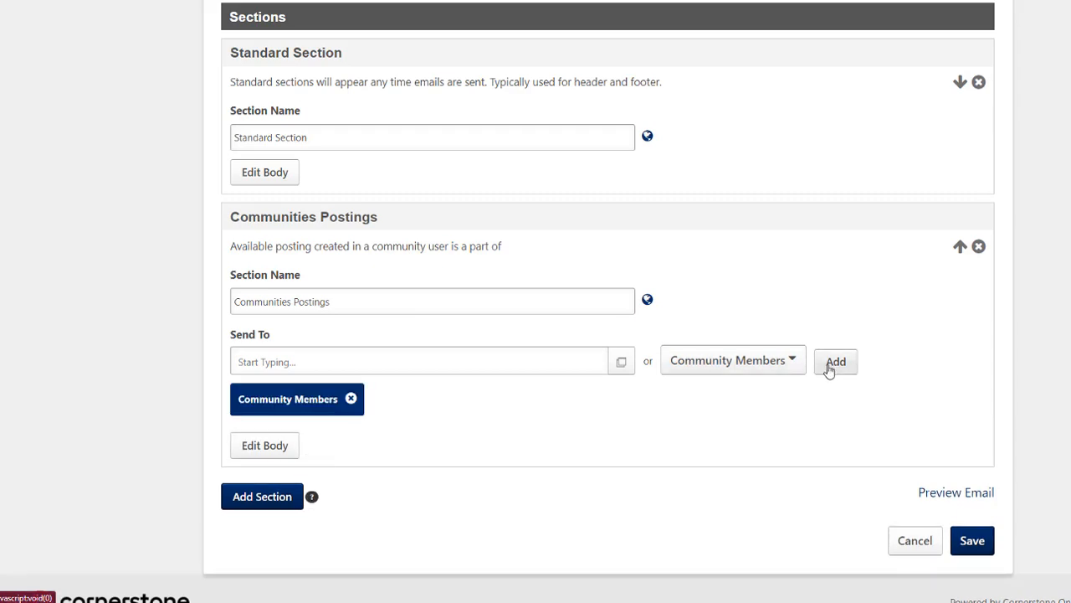
pyautogui.click(802, 372)
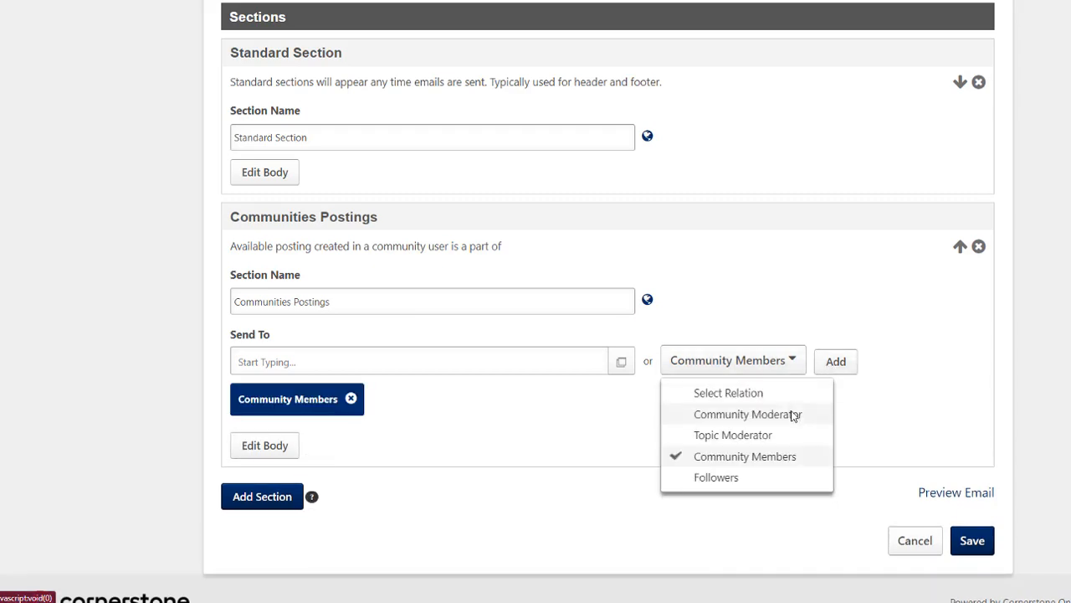
pyautogui.click(794, 412)
pyautogui.click(829, 366)
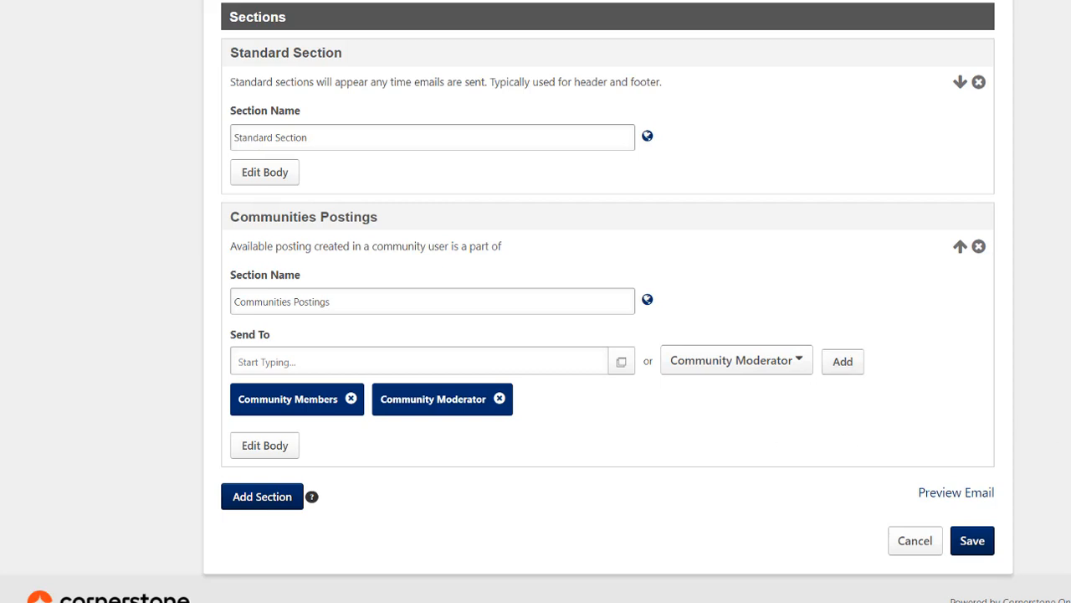
# Step: Check the Communities Postings email tags and fill the section body with a {LIST.BEGIN} to {LIST.END} bullet of community title, posting title and author tags
pyautogui.click(284, 448)
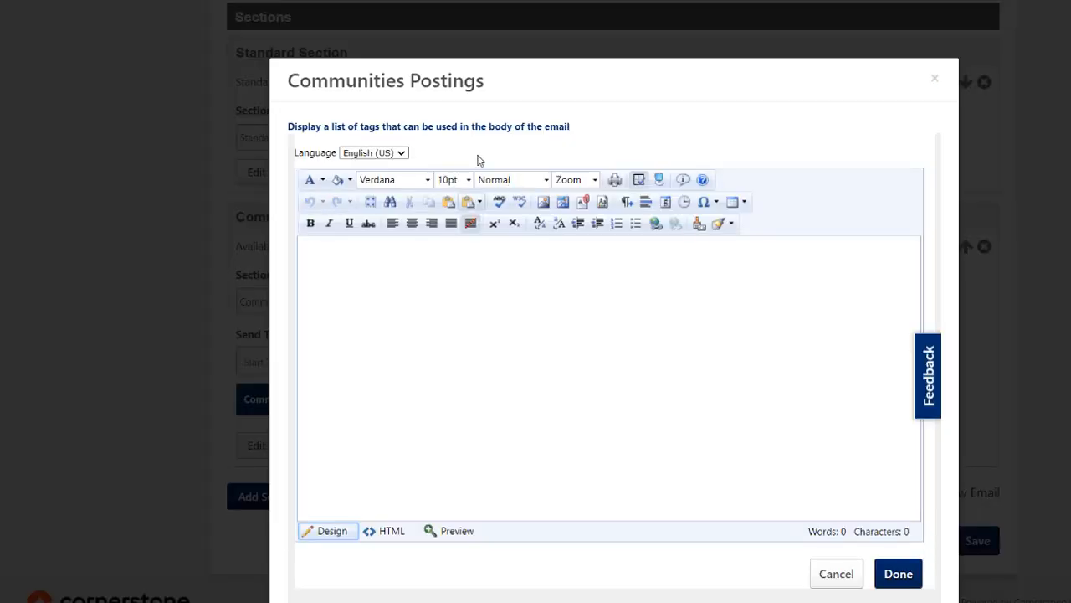
pyautogui.click(491, 127)
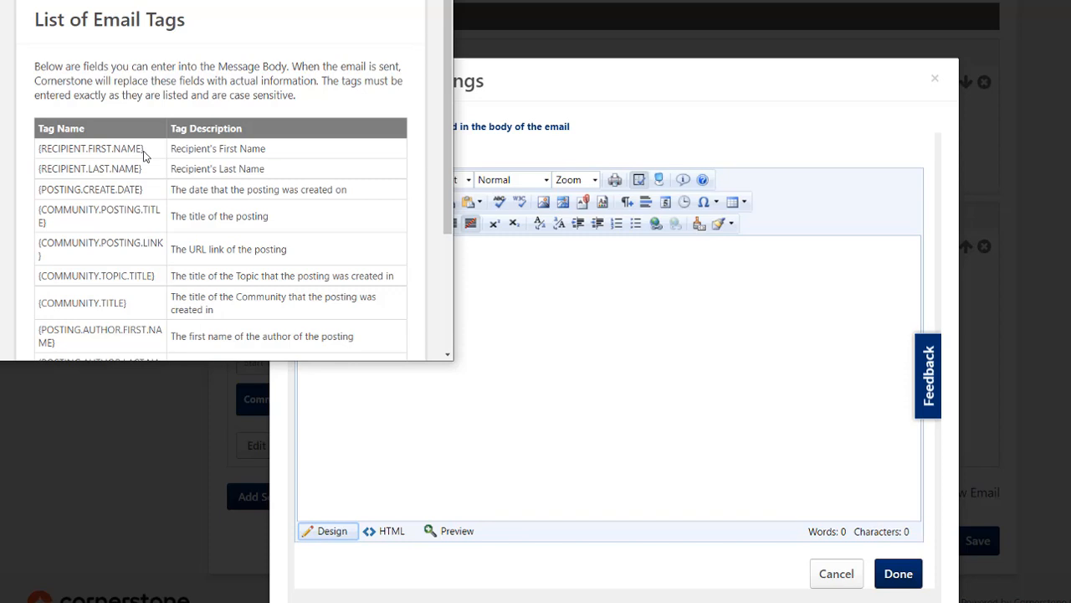
pyautogui.scroll(-3, 159, 276)
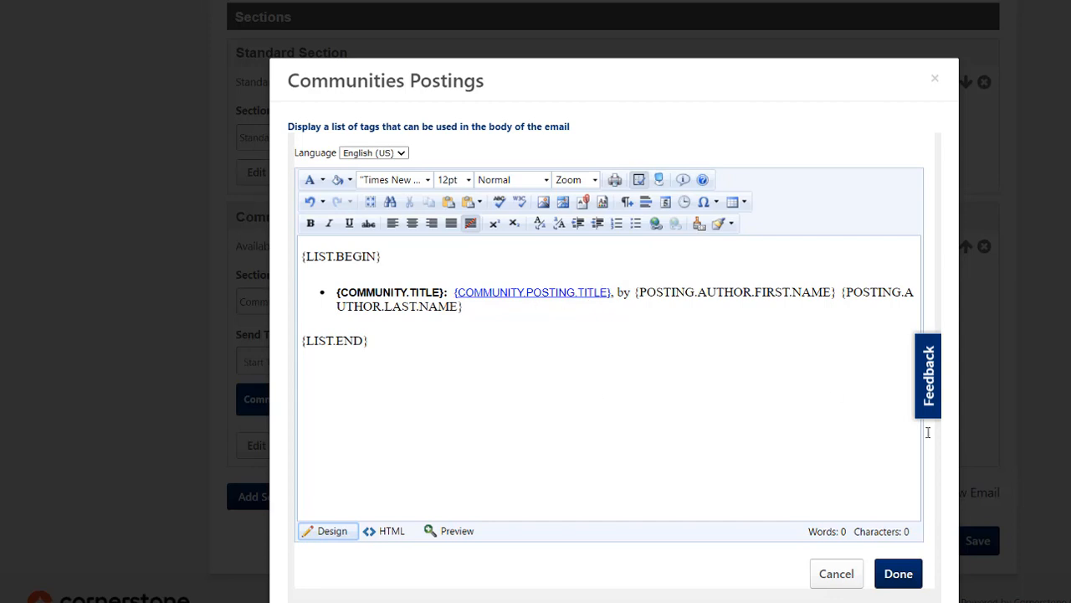
# Step: Confirm {COMMUNITY.POSTING.LINK} as the URL of the {COMMUNITY.POSTING.TITLE} link, preview the body and finish editing it
pyautogui.moveTo(454, 292); pyautogui.dragTo(612, 292)
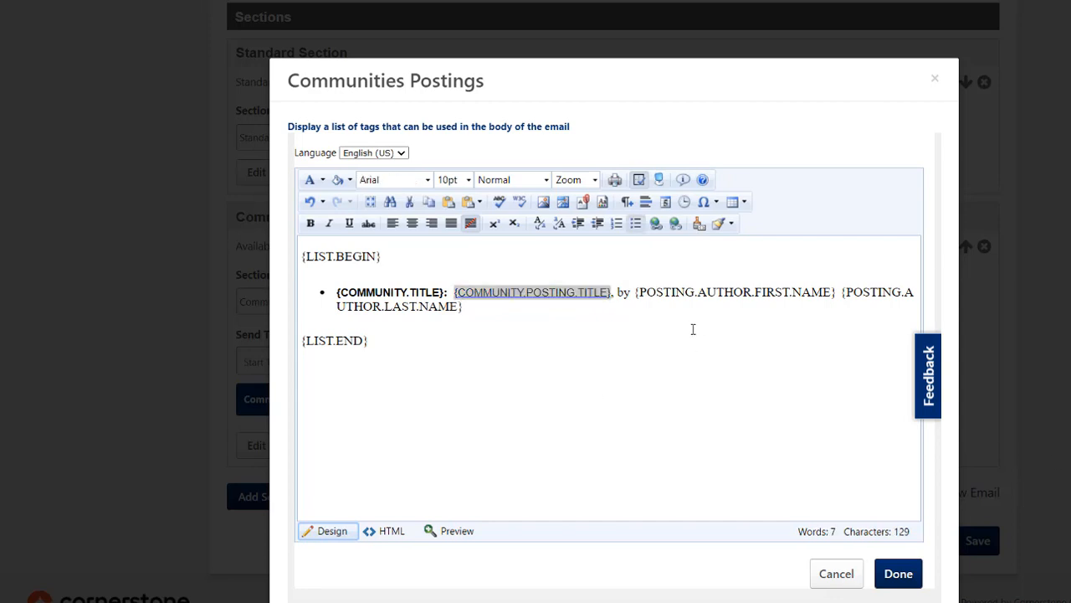
pyautogui.click(656, 224)
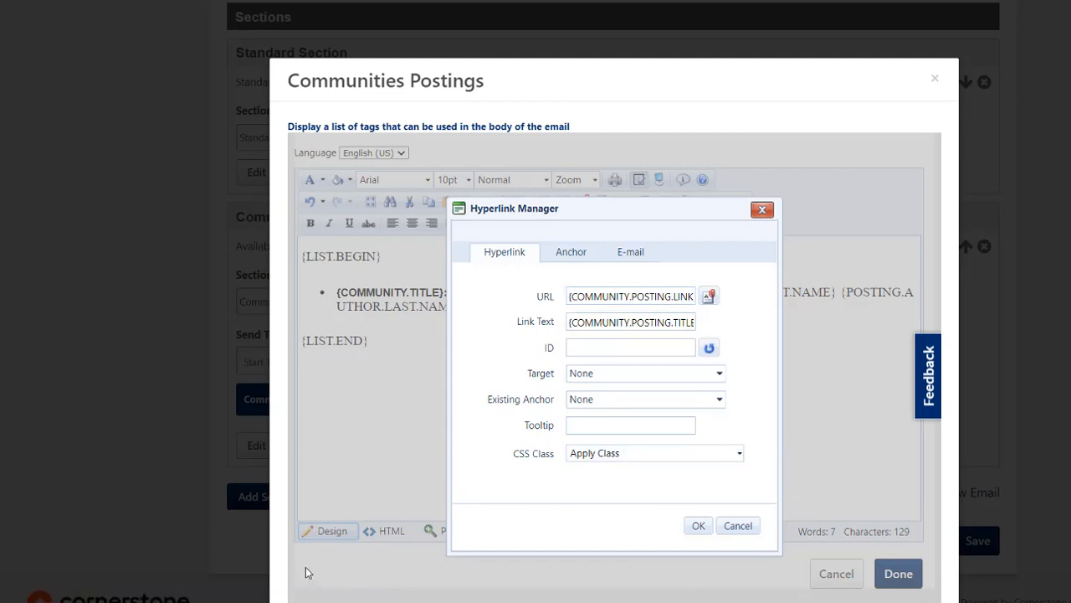
pyautogui.click(698, 526)
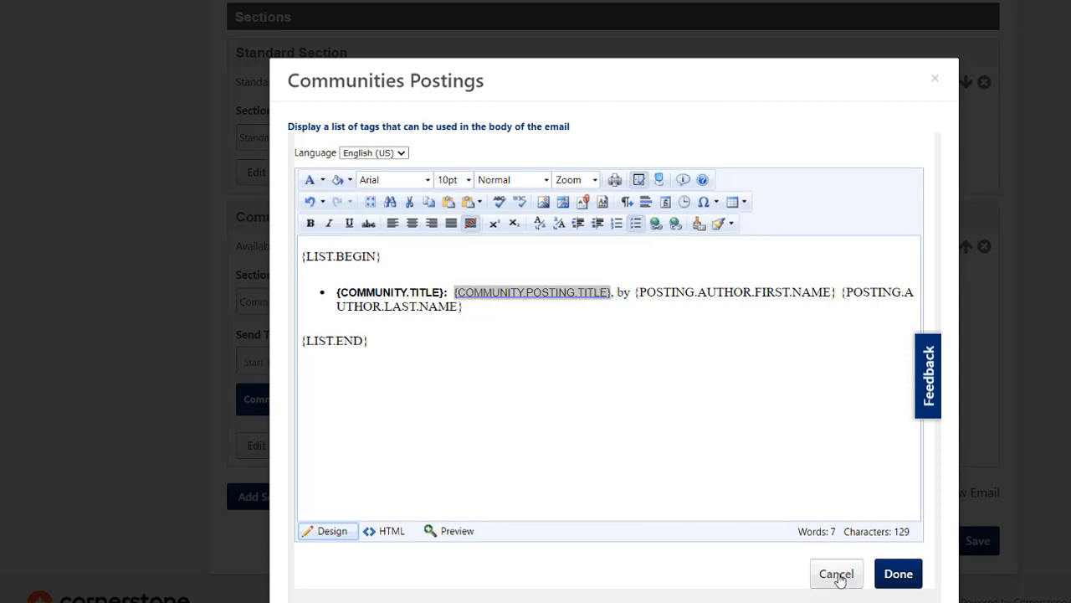
pyautogui.click(454, 540)
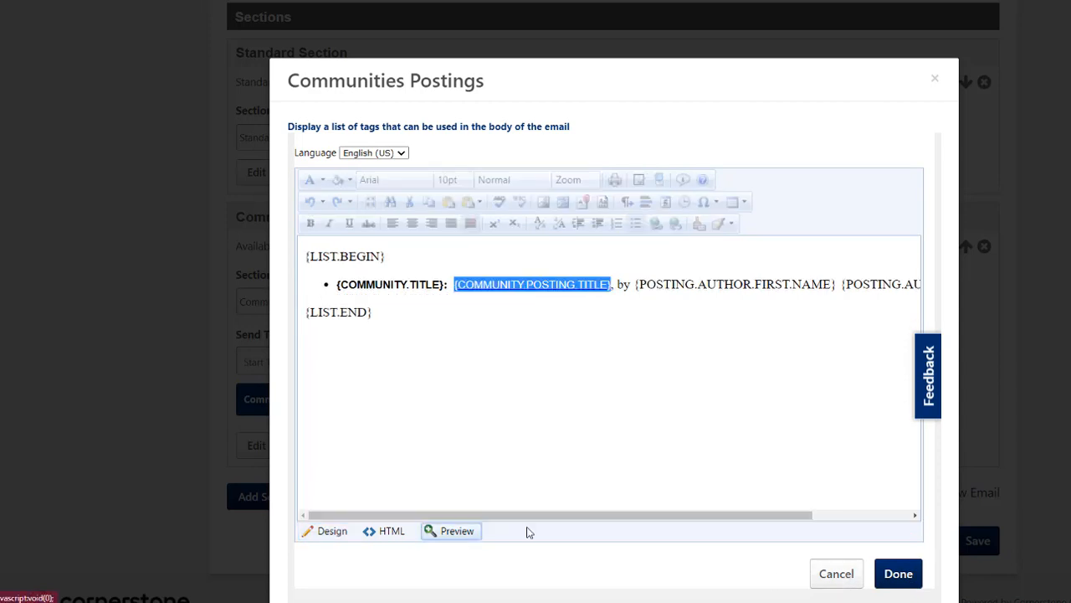
pyautogui.click(900, 574)
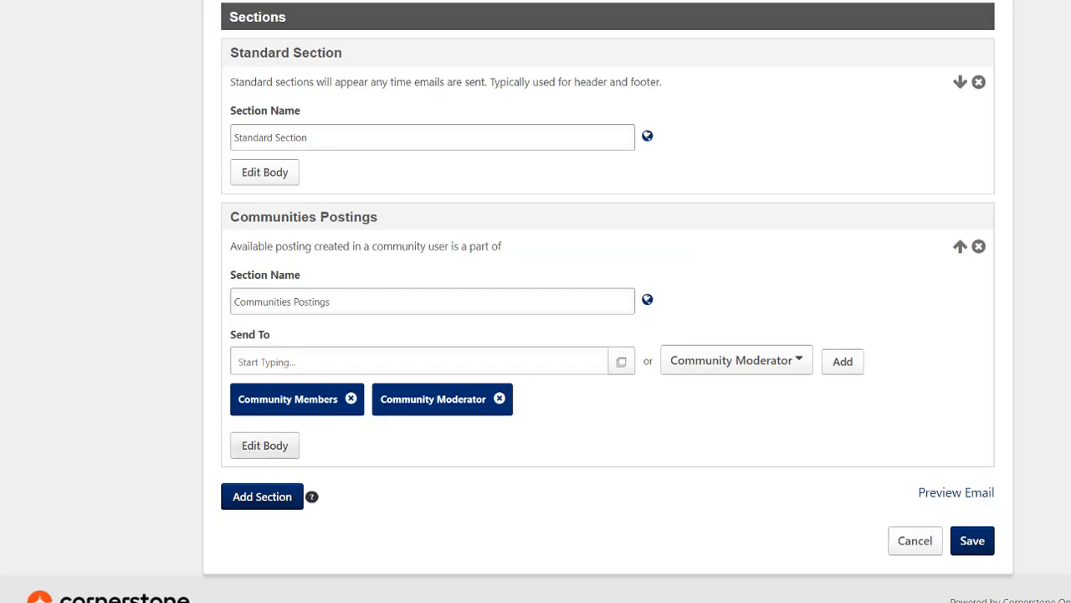
# Step: Add a second Standard Section below the Communities Postings section
pyautogui.click(262, 496)
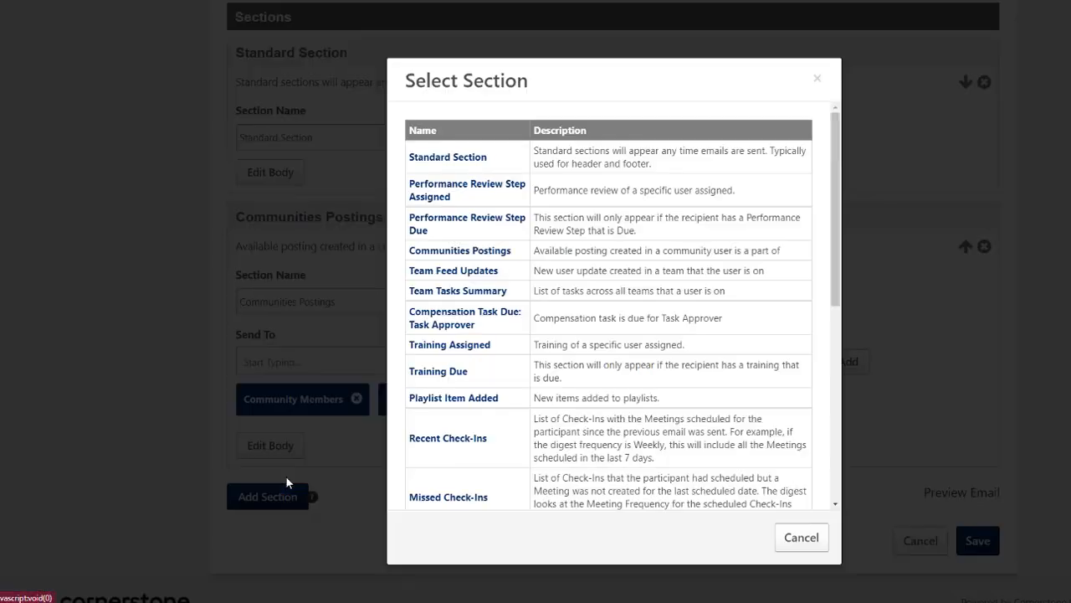
pyautogui.click(411, 158)
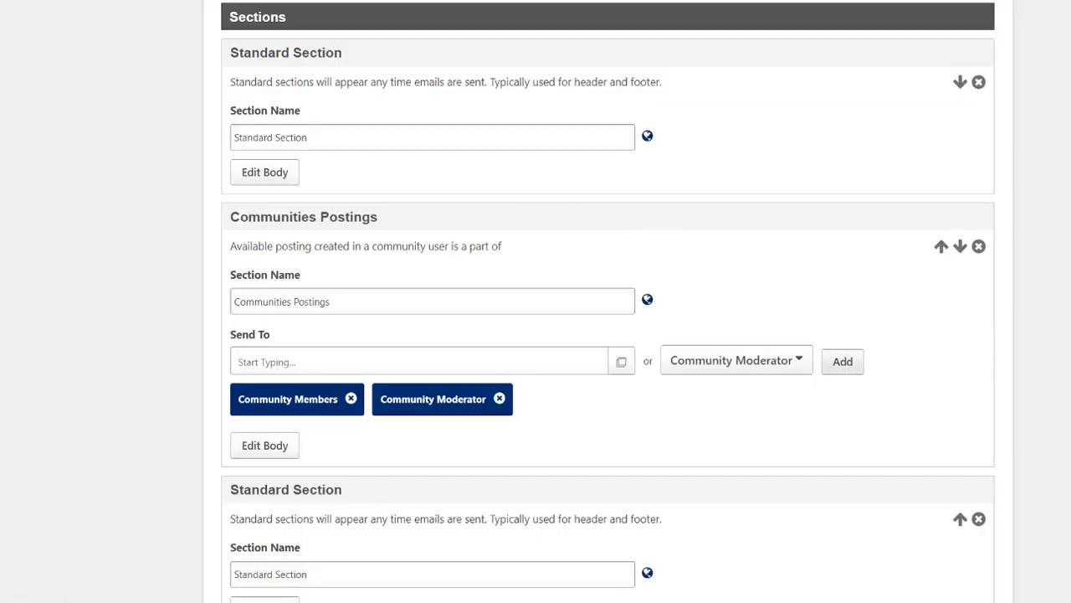
pyautogui.scroll(-3, 535, 301)
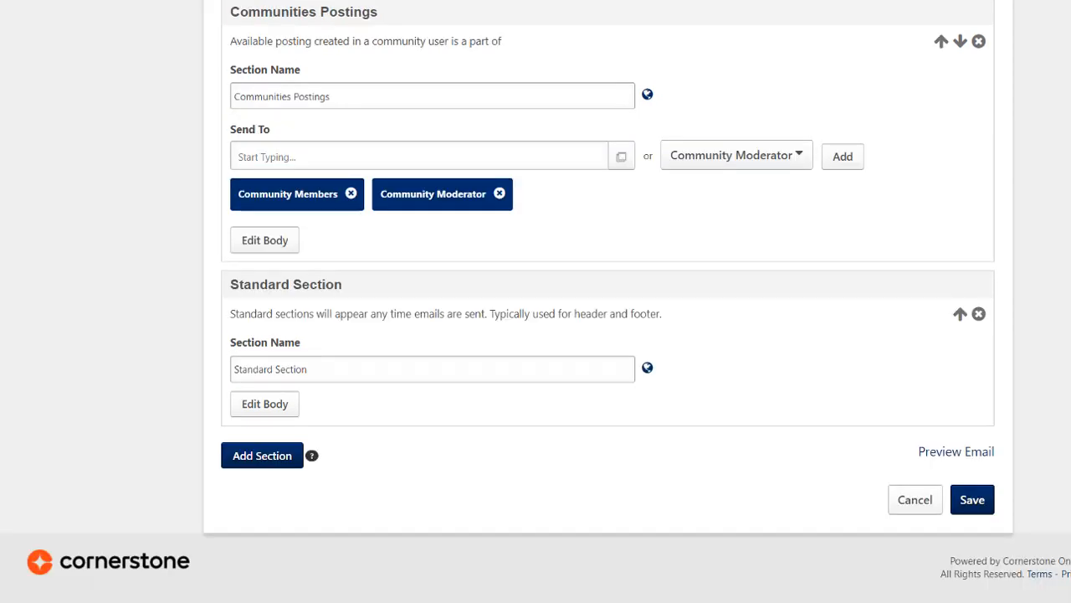
# Step: Fill the new section's body from HTML with a divider and instructions for reading full posts and replying in VRC Connect, and preview the email
pyautogui.click(281, 405)
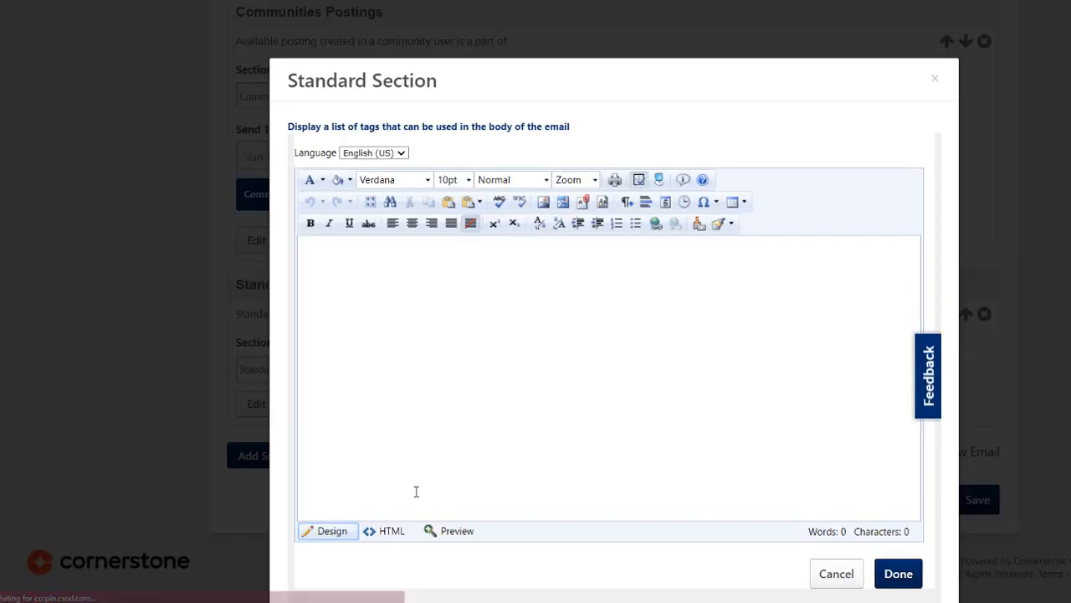
pyautogui.click(391, 531)
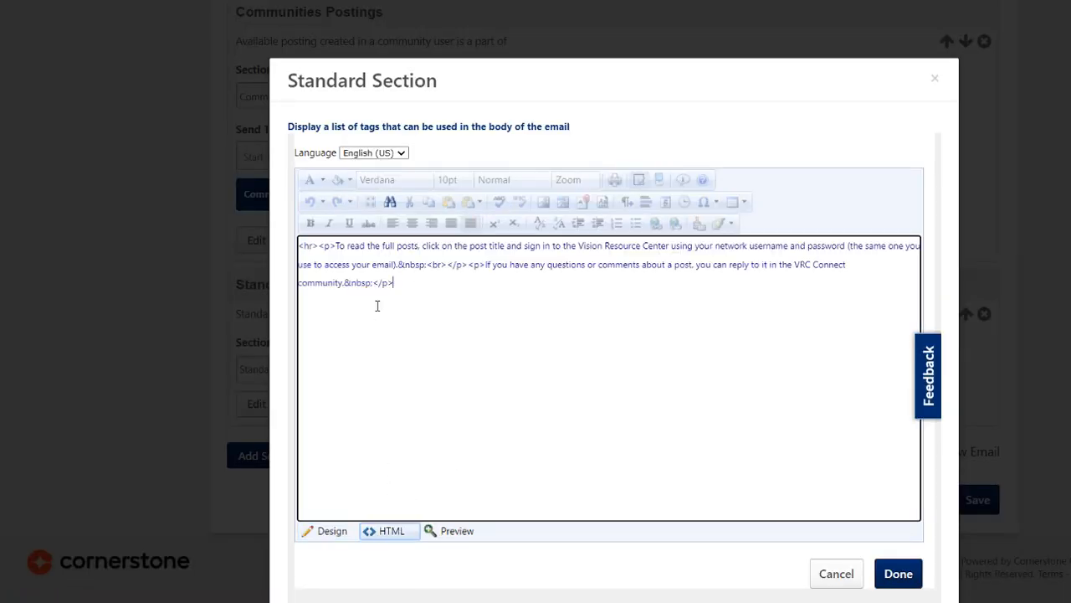
pyautogui.click(333, 532)
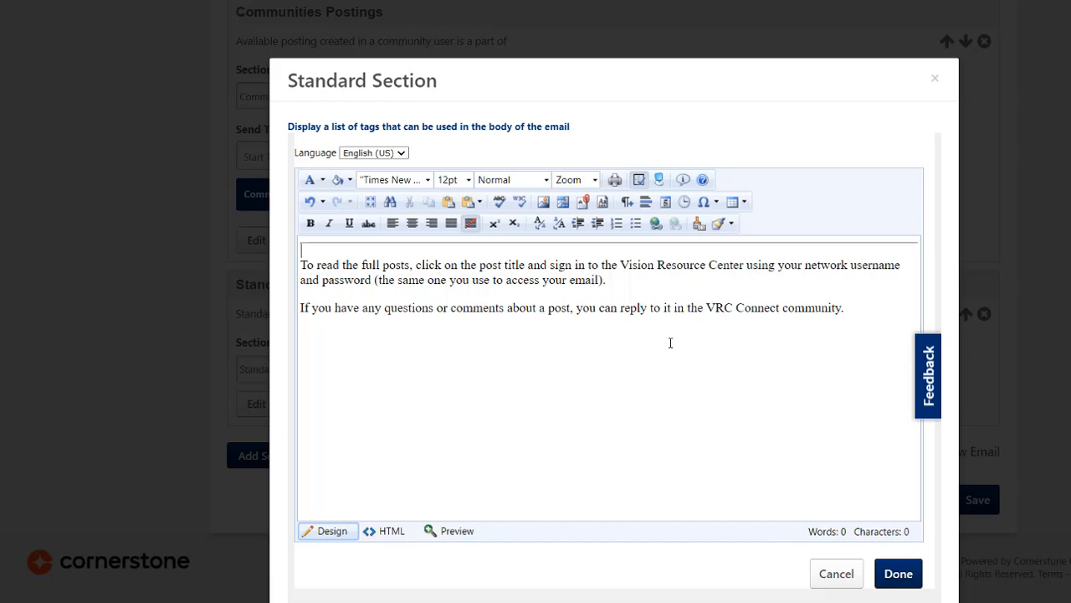
pyautogui.click(904, 577)
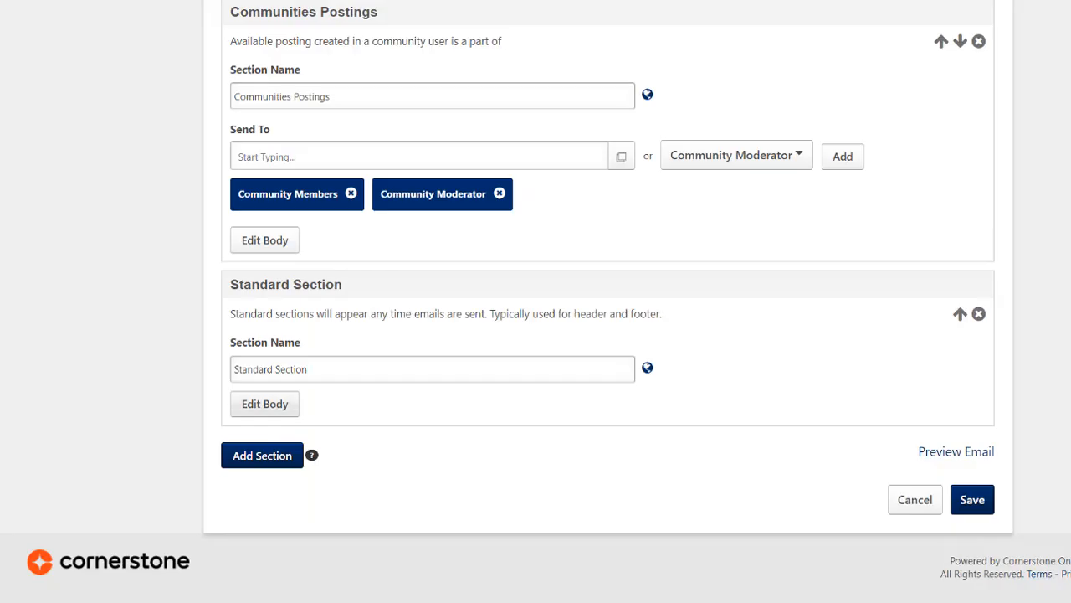
pyautogui.click(960, 453)
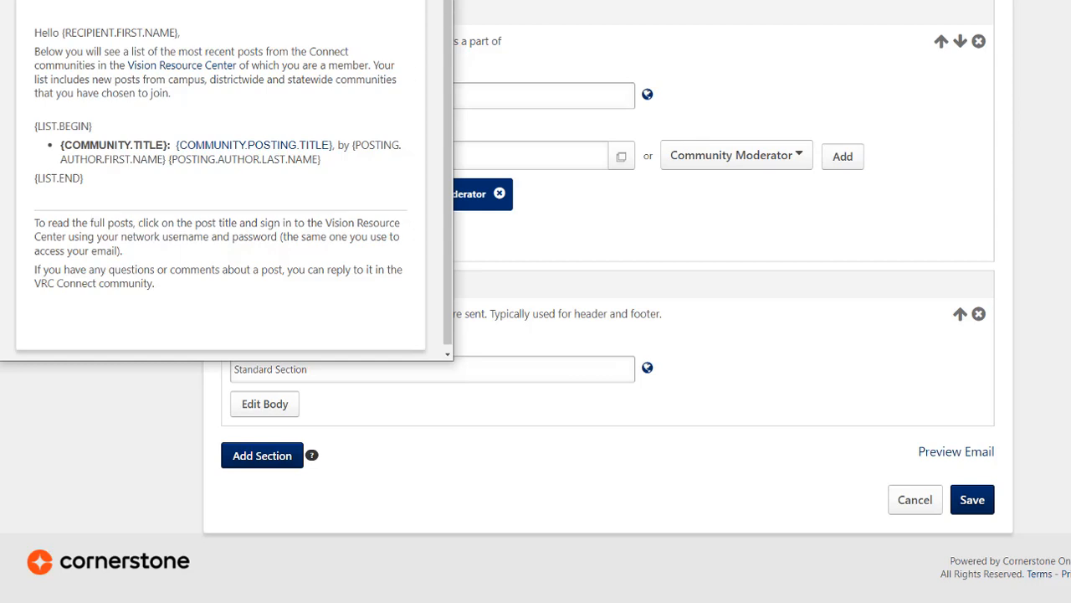
pyautogui.click(439, 1)
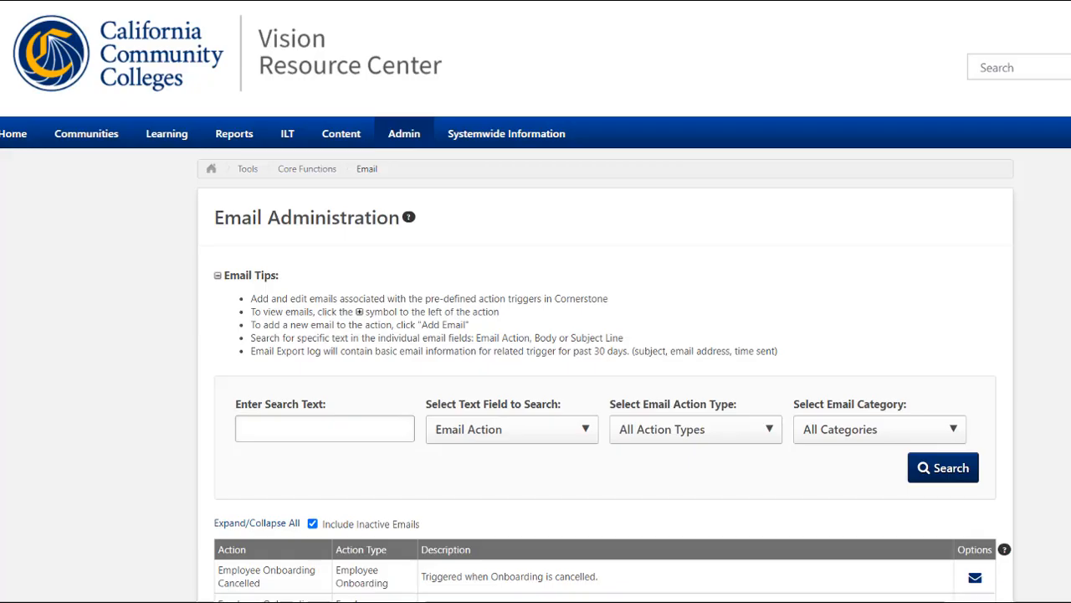
# Step: Open Email Administration and search for emails with the action type New Connect
pyautogui.moveTo(408, 138)
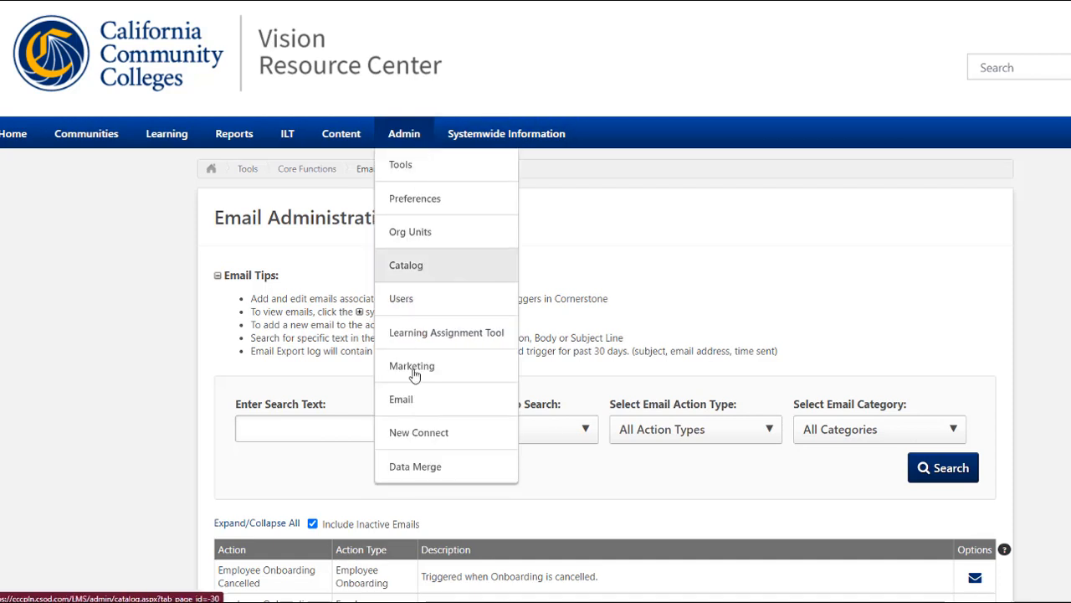
pyautogui.click(411, 410)
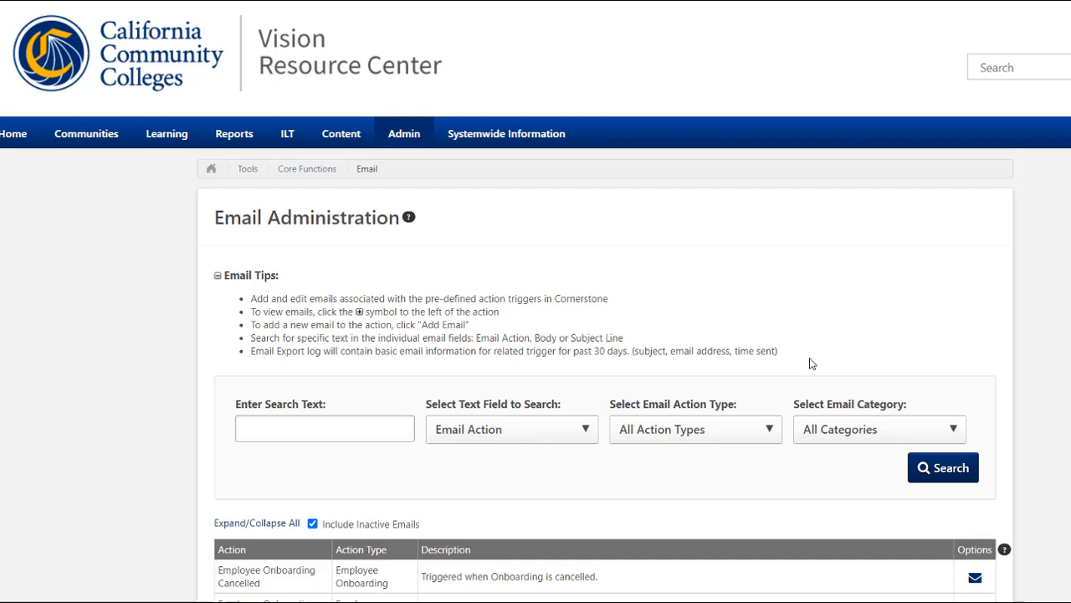
pyautogui.click(755, 433)
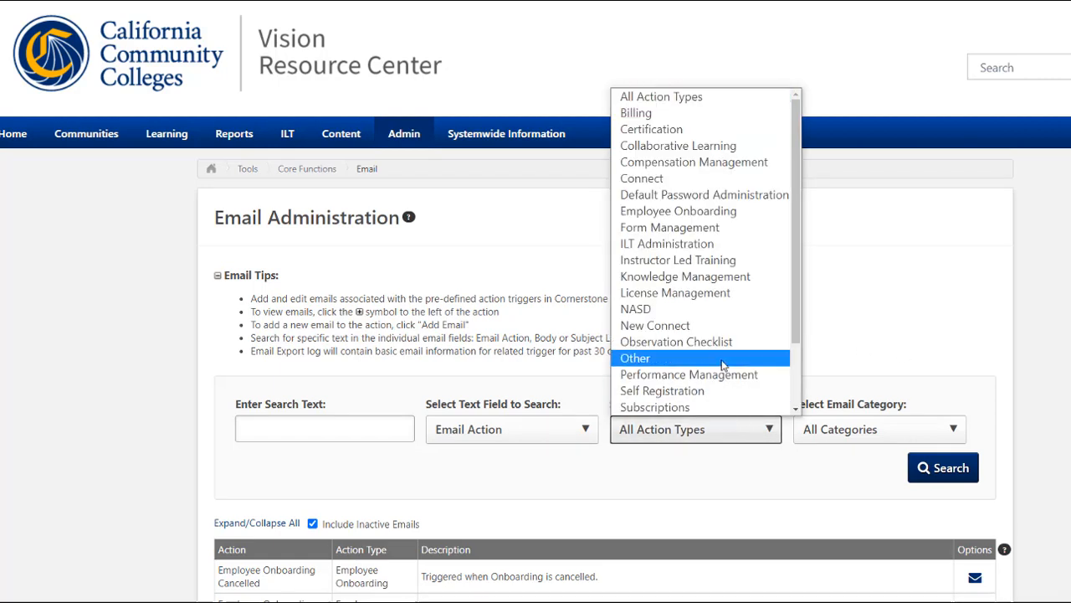
pyautogui.click(694, 327)
pyautogui.click(924, 466)
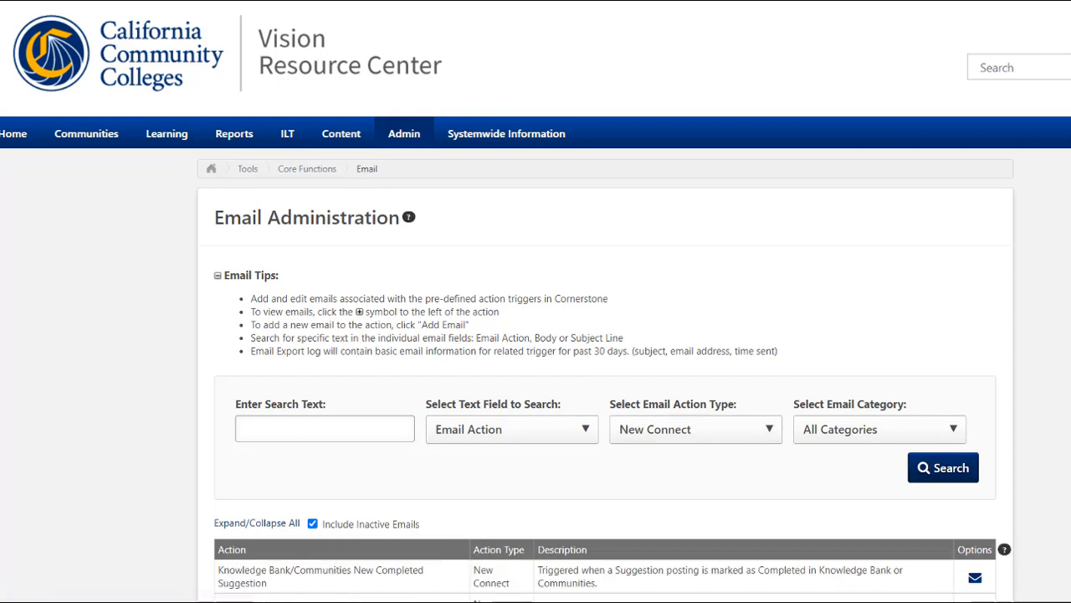
# Step: Expand the Knowledge Bank/Communities Reply action and open its "LACCD: Connect replies to author" email for editing
pyautogui.scroll(-3, 715, 401)
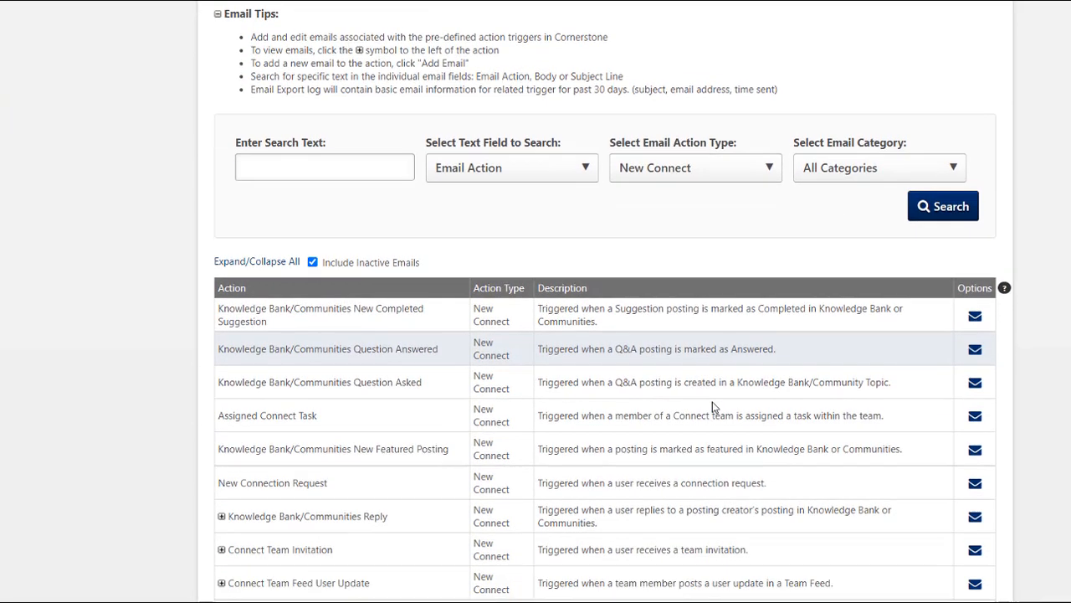
pyautogui.scroll(-1, 712, 407)
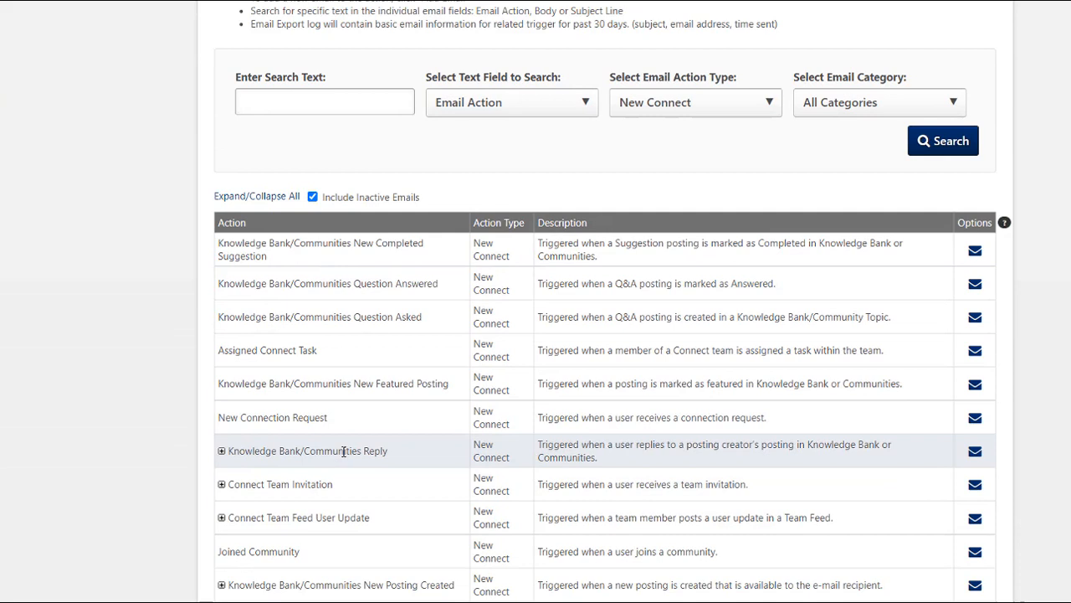
pyautogui.click(221, 451)
pyautogui.scroll(-2, 431, 448)
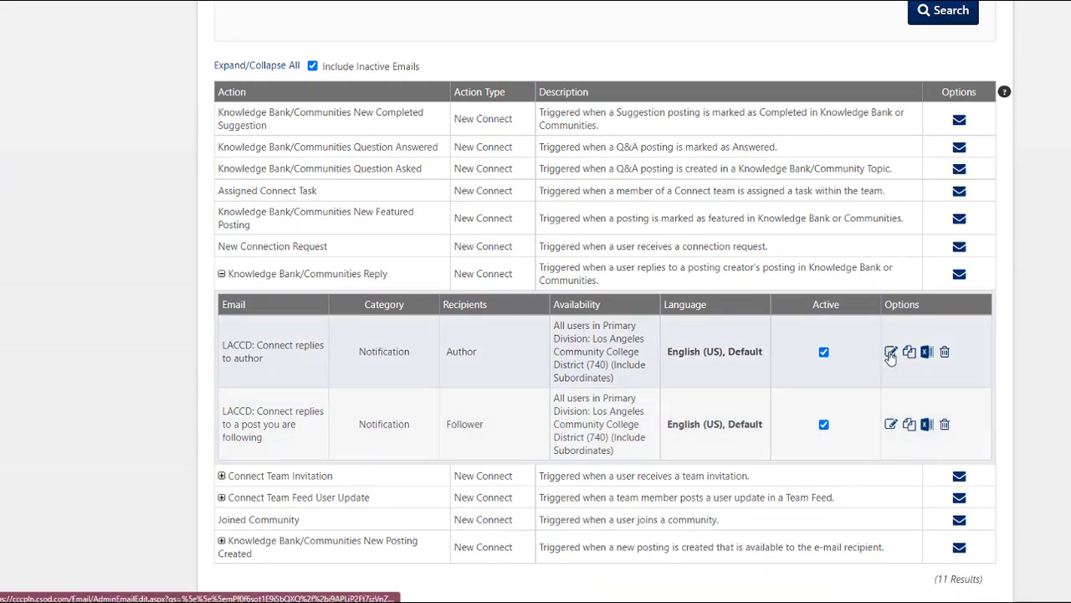
pyautogui.click(890, 352)
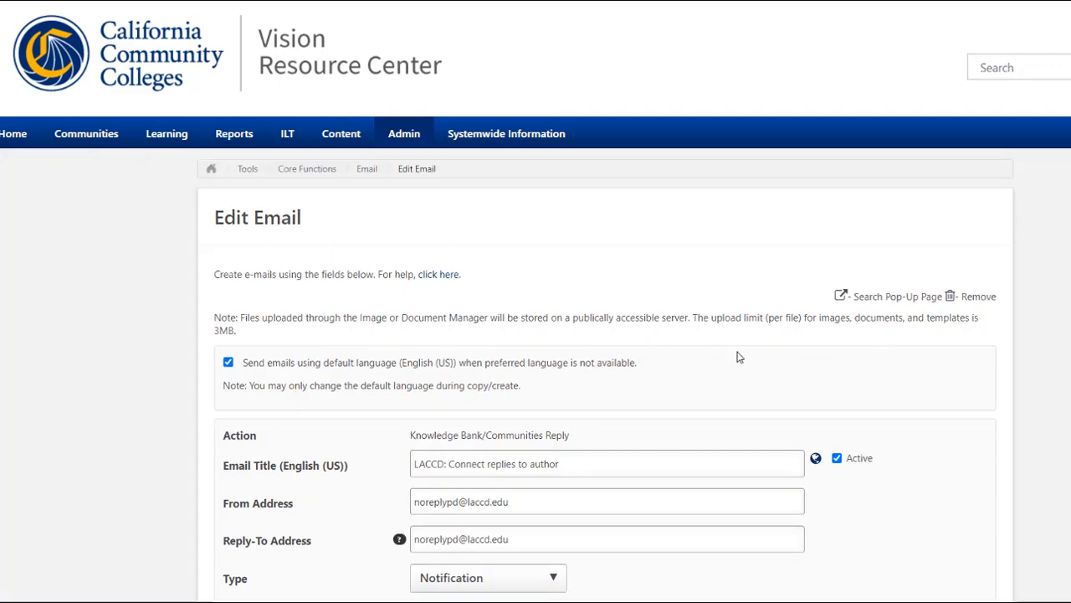
pyautogui.scroll(-3, 739, 357)
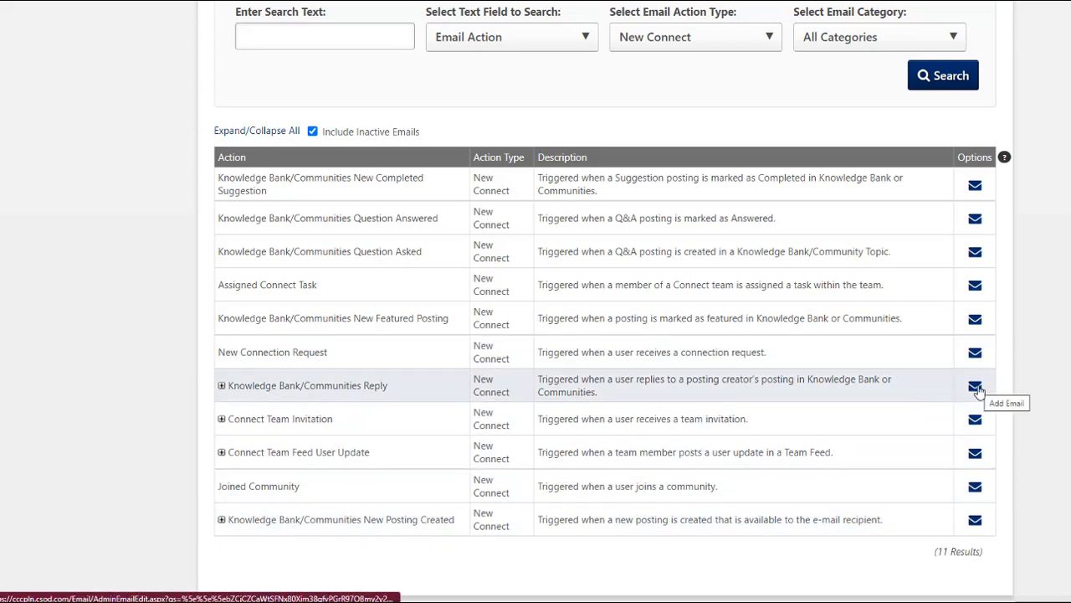
# Step: Reopen the "LACCD: Connect replies to author" email from the Knowledge Bank/Communities Reply action
pyautogui.click(222, 387)
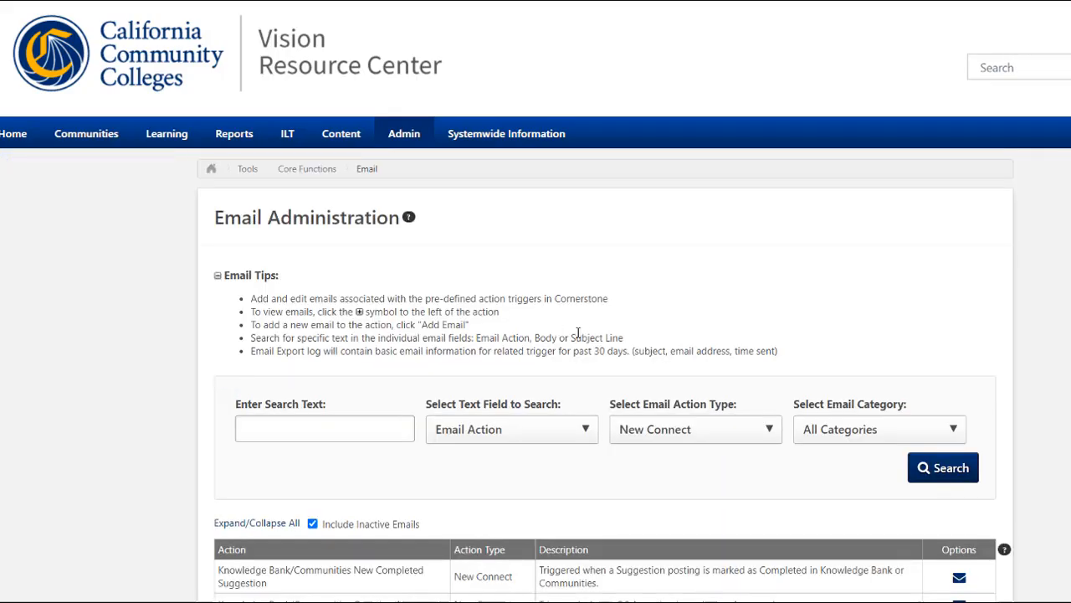
pyautogui.scroll(-5, 559, 333)
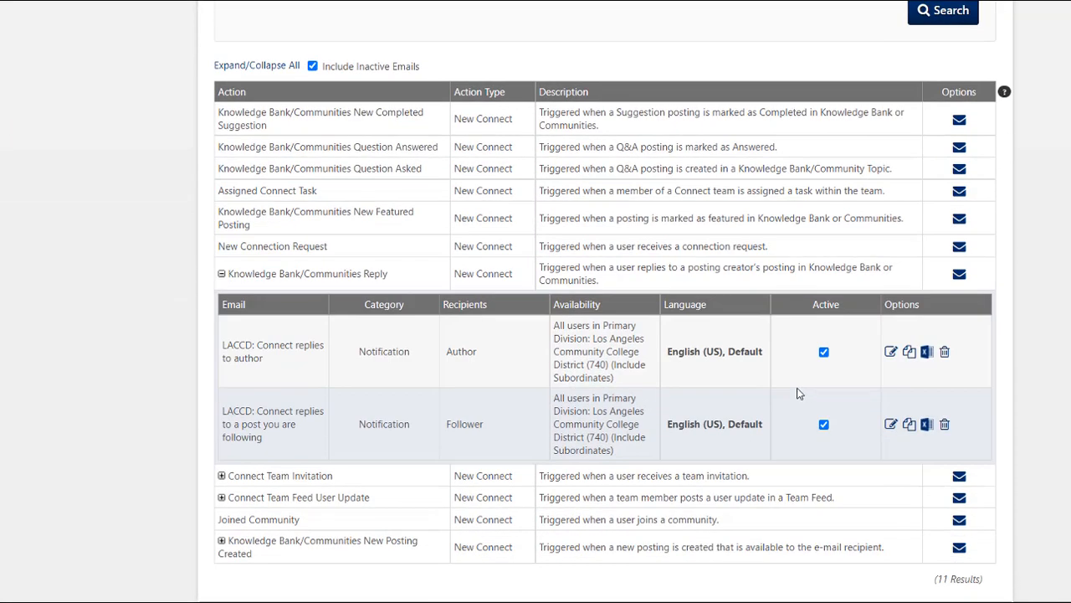
pyautogui.click(892, 352)
# Step: Examine the reply email's title, type, Send To recipient options, availability criteria, subject and message
pyautogui.scroll(-1, 520, 362)
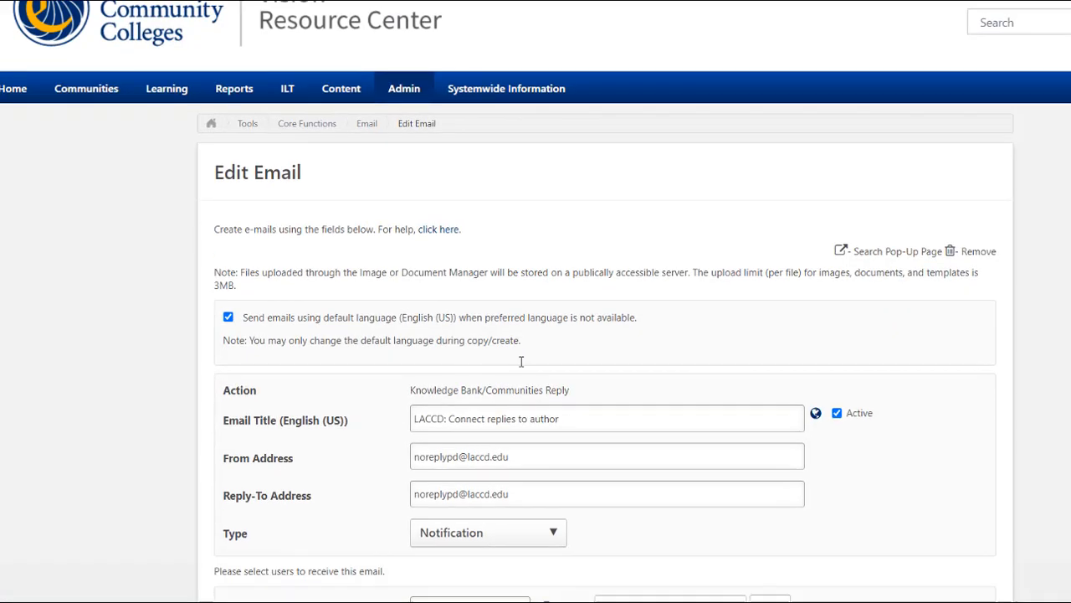
pyautogui.scroll(-2, 520, 361)
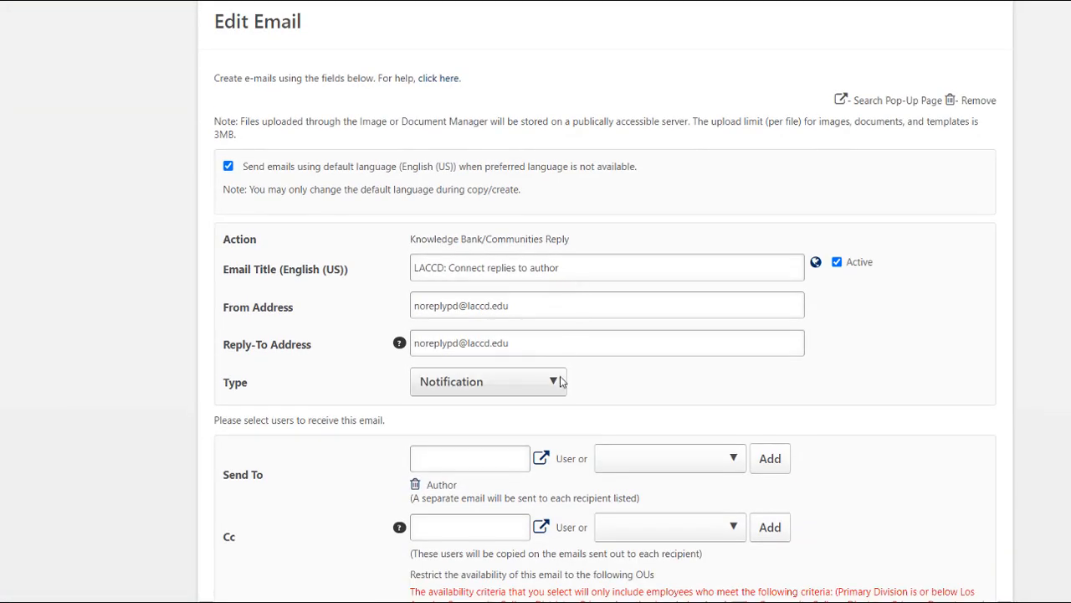
pyautogui.moveTo(560, 381)
pyautogui.scroll(-2, 636, 345)
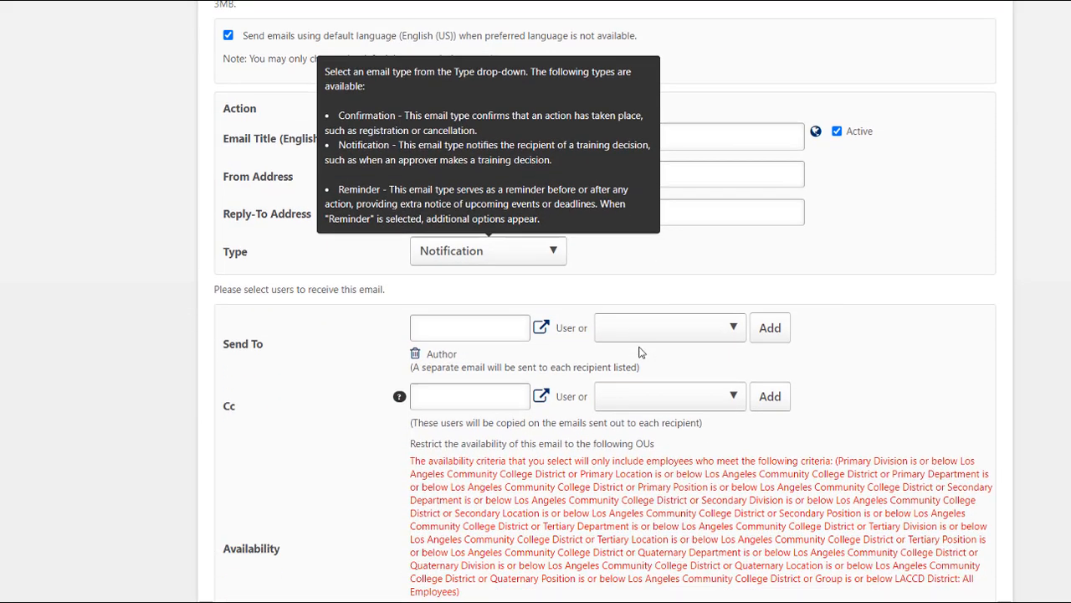
pyautogui.click(726, 328)
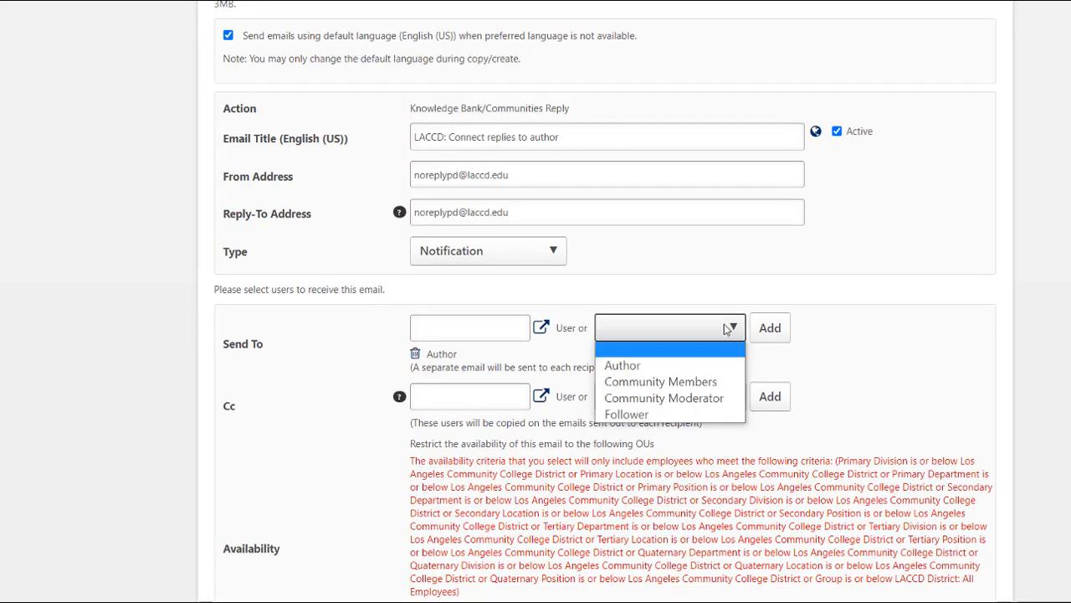
pyautogui.scroll(-1, 939, 316)
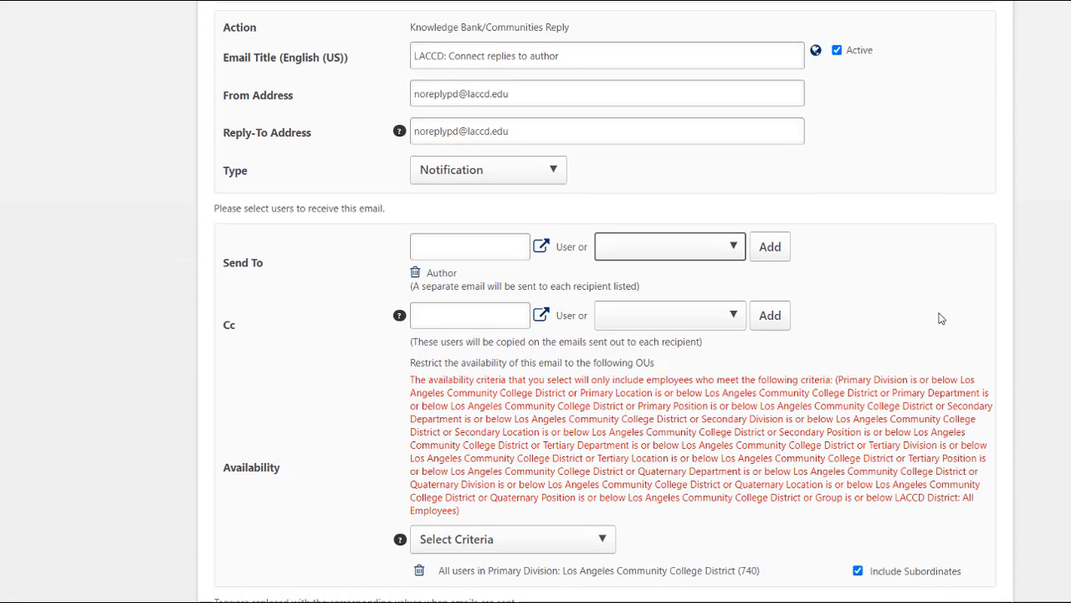
pyautogui.scroll(-2, 939, 318)
pyautogui.scroll(-2, 929, 316)
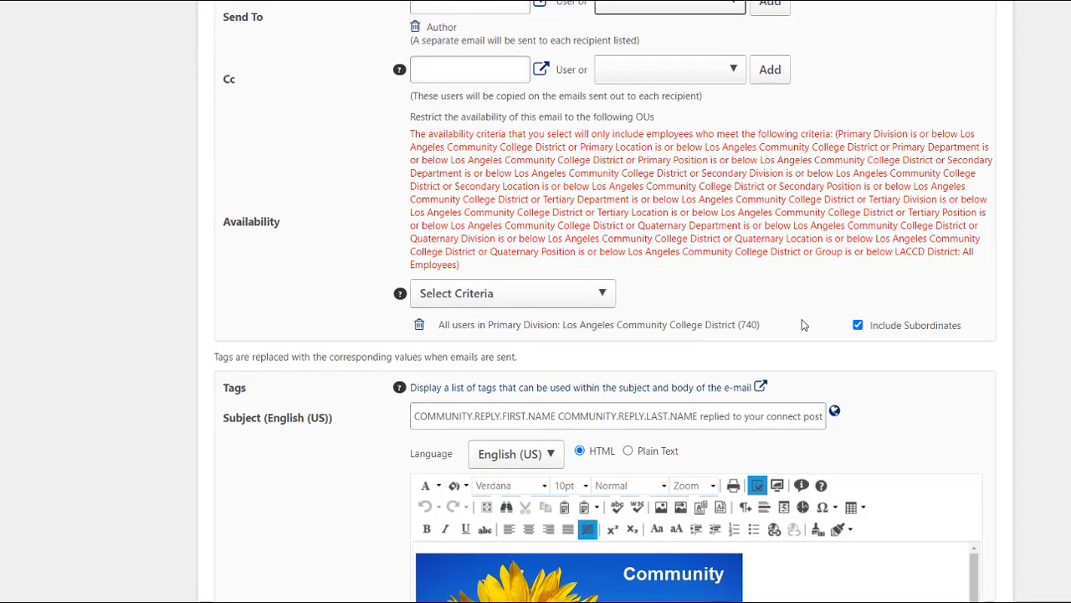
pyautogui.scroll(-1, 803, 322)
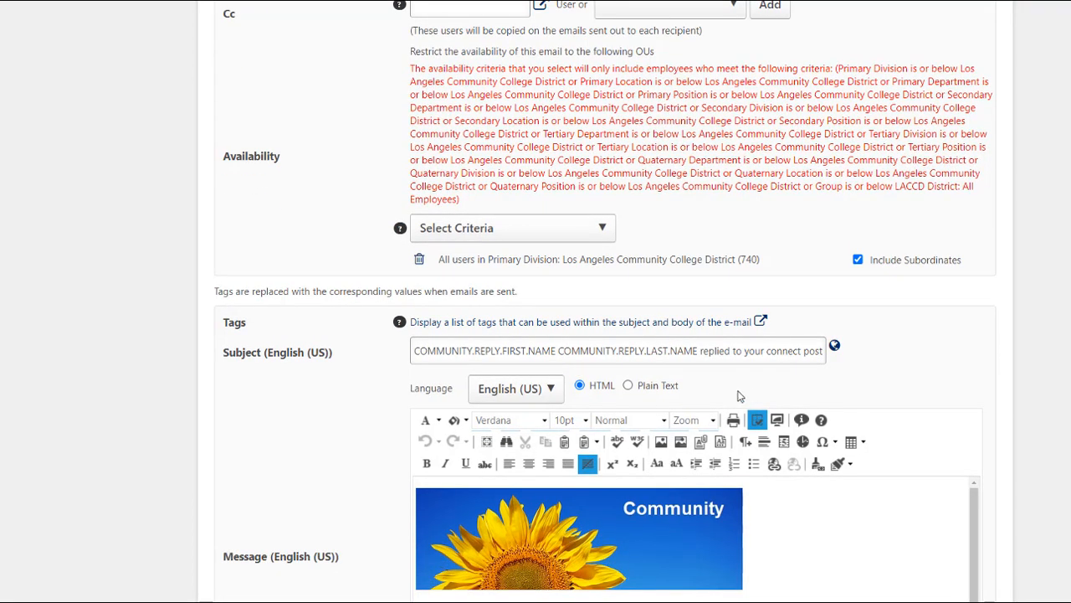
# Step: Read the author reply email's full subject line through the posting title tag and its message body
pyautogui.scroll(-2, 750, 373)
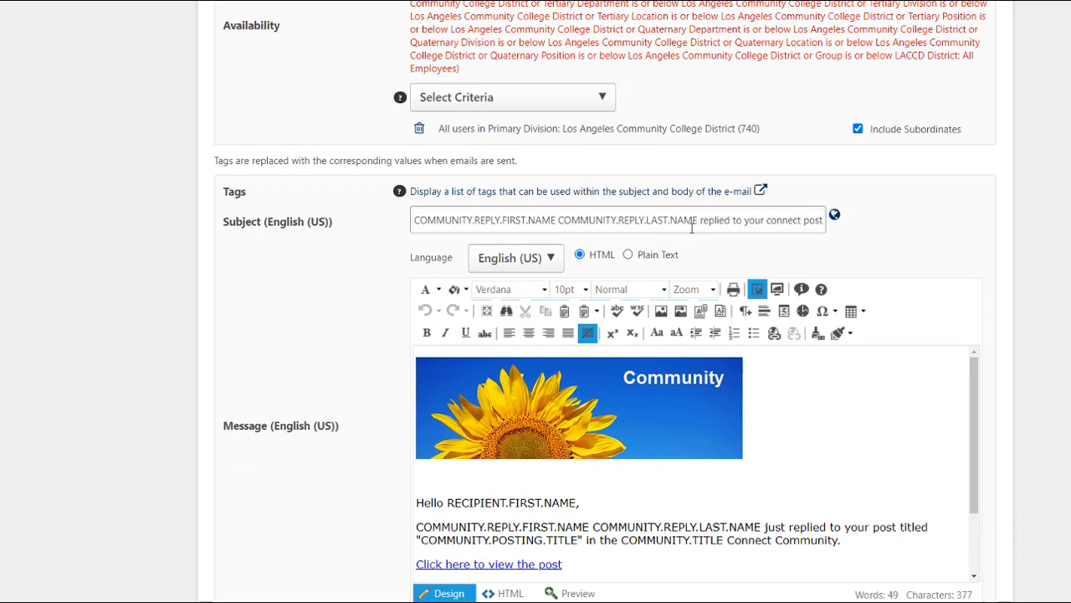
pyautogui.moveTo(717, 222); pyautogui.dragTo(852, 227)
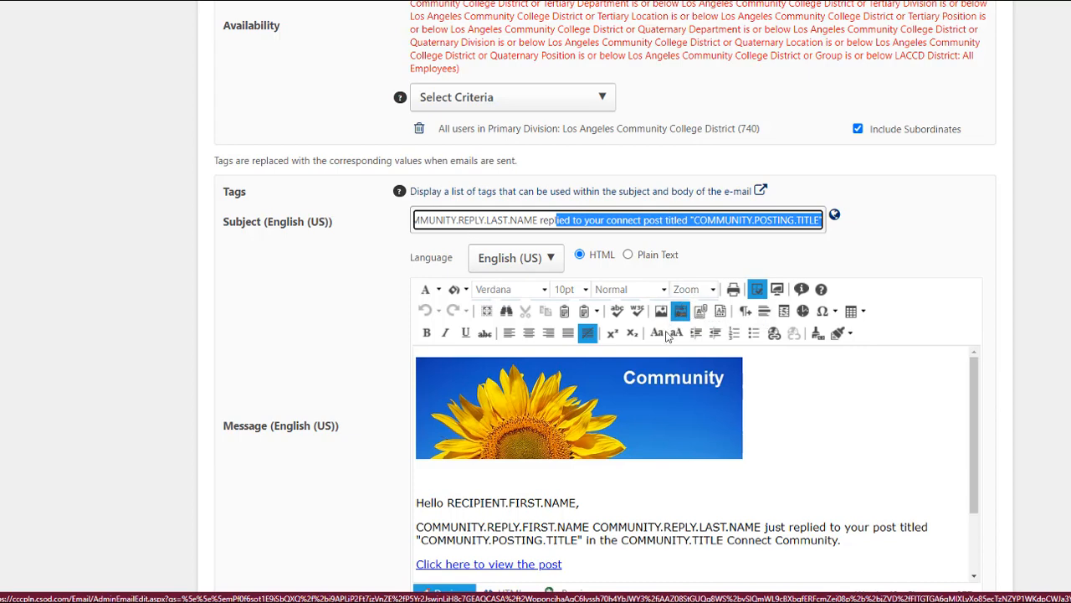
pyautogui.scroll(-1, 665, 371)
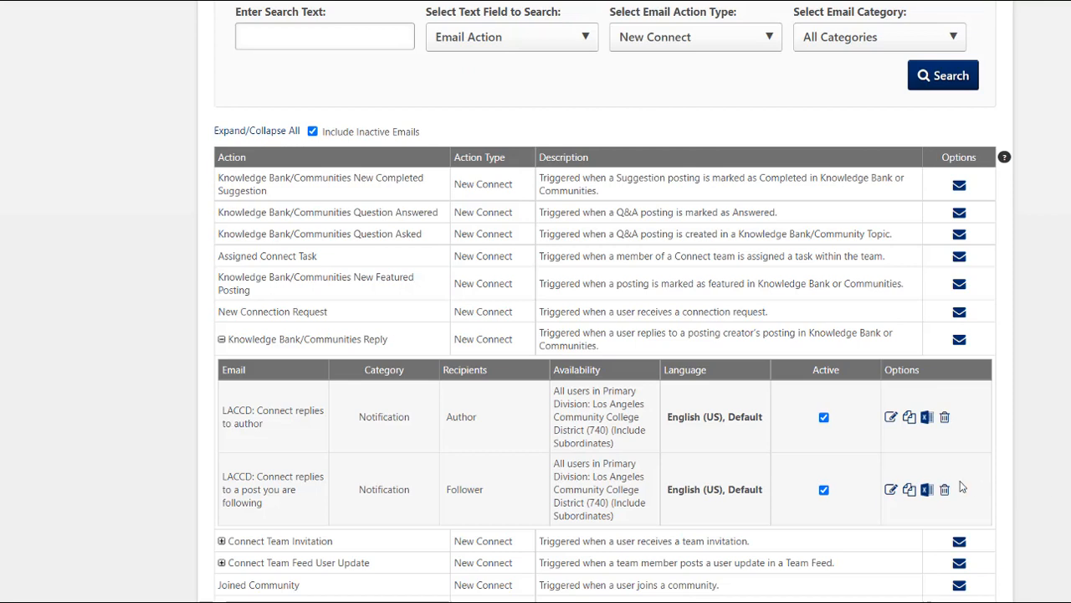
# Step: Open the "LACCD: Connect replies to a post you are following" email and view its details
pyautogui.click(891, 493)
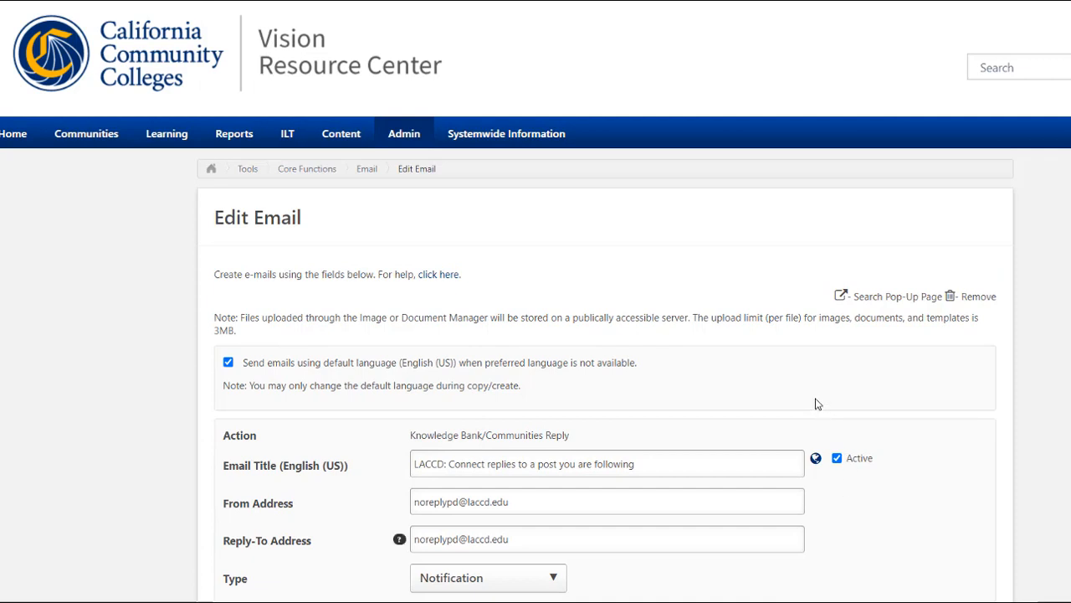
pyautogui.scroll(-3, 811, 378)
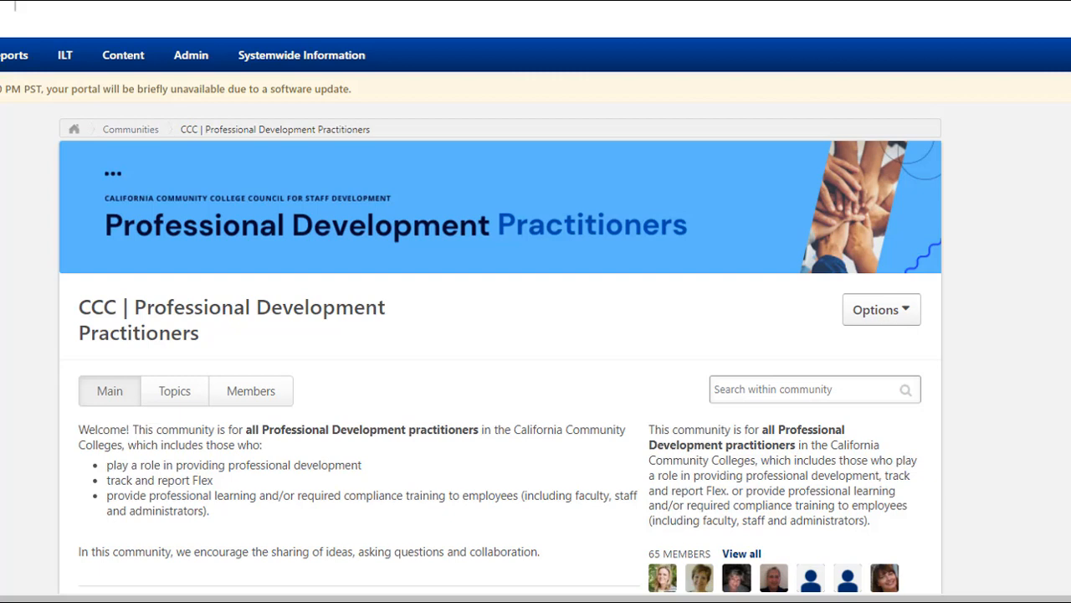
# Step: Show the follow options for the CCC | Professional Development Practitioners community and for its Recommended Facilitators topic
pyautogui.click(915, 317)
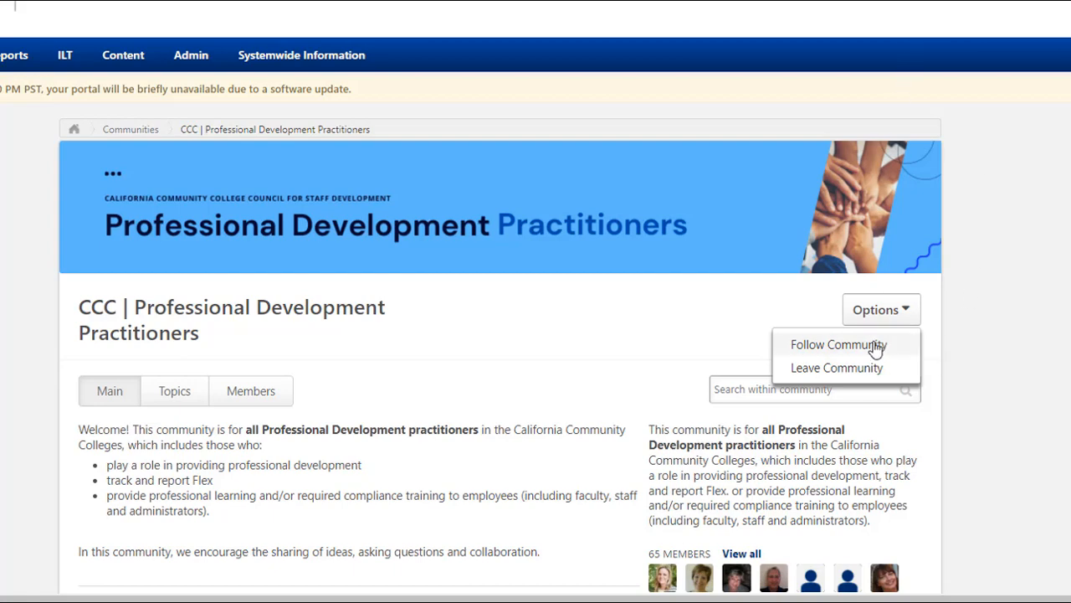
pyautogui.click(177, 395)
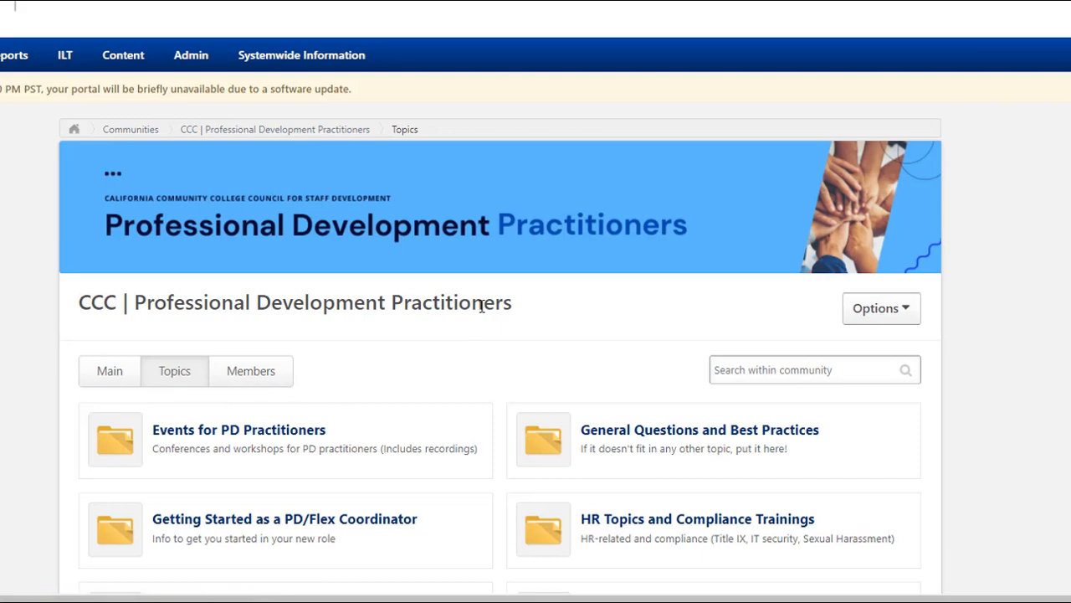
pyautogui.scroll(-5, 481, 306)
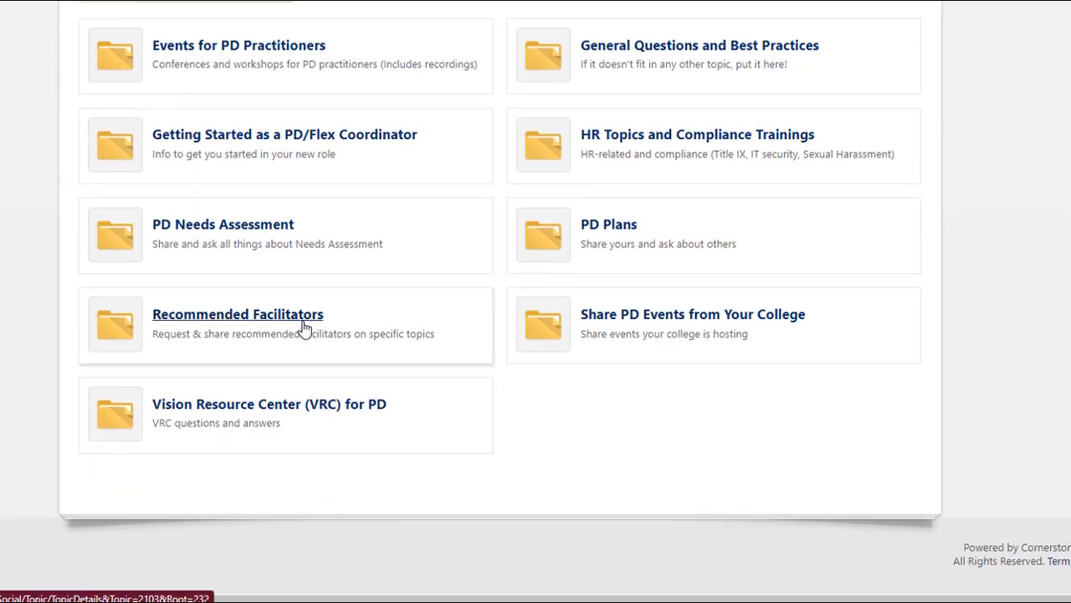
pyautogui.click(305, 330)
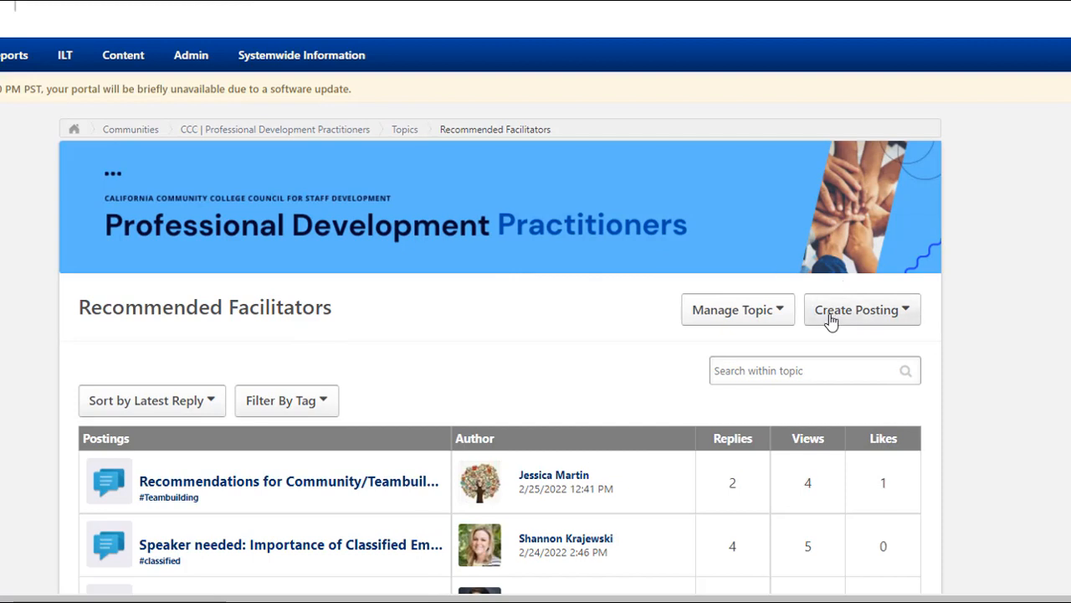
pyautogui.click(789, 317)
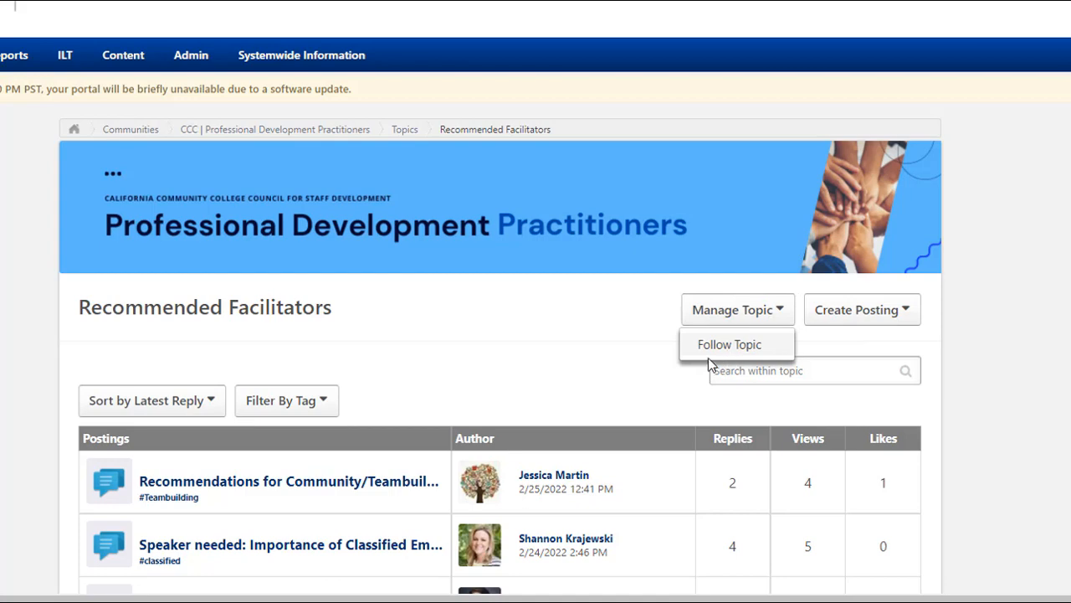
# Step: Open the "Recommendations for Community/Teambuilding Facilitators" posting and show its available options
pyautogui.scroll(-2, 708, 356)
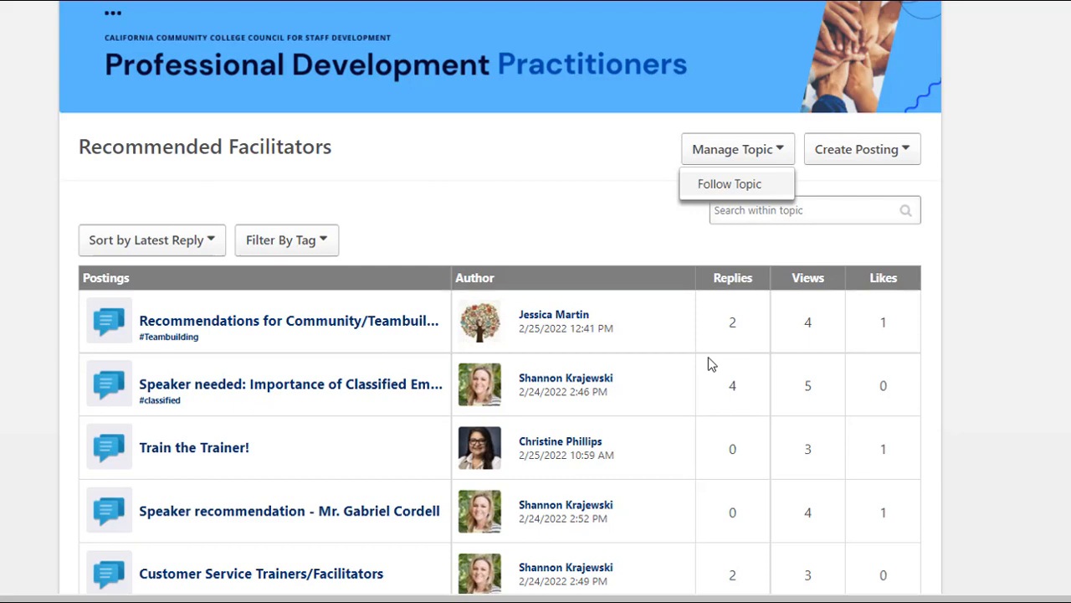
pyautogui.click(364, 332)
pyautogui.click(364, 332)
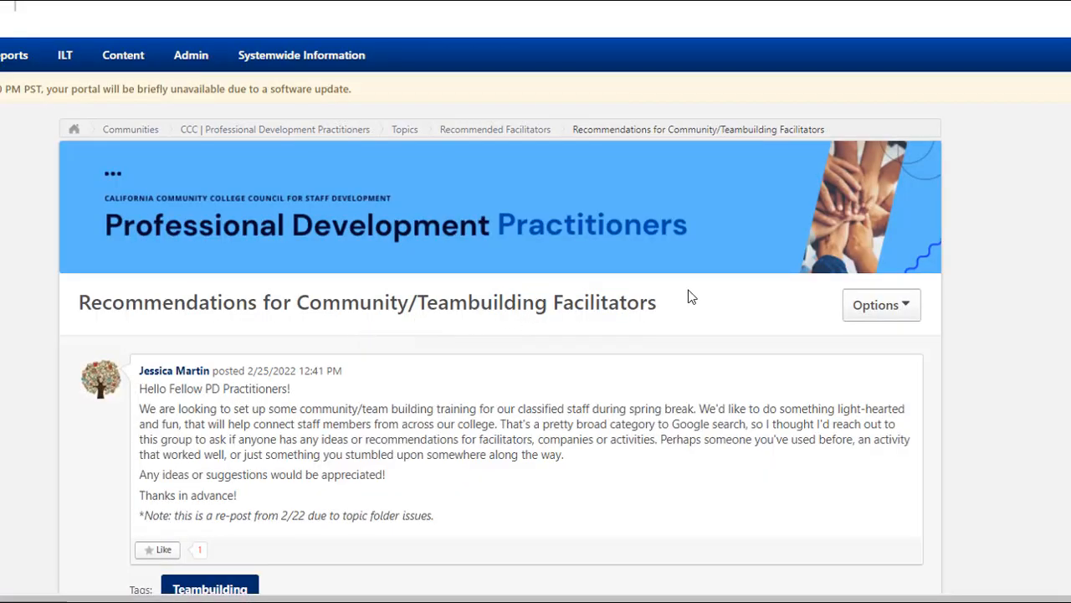
pyautogui.click(861, 305)
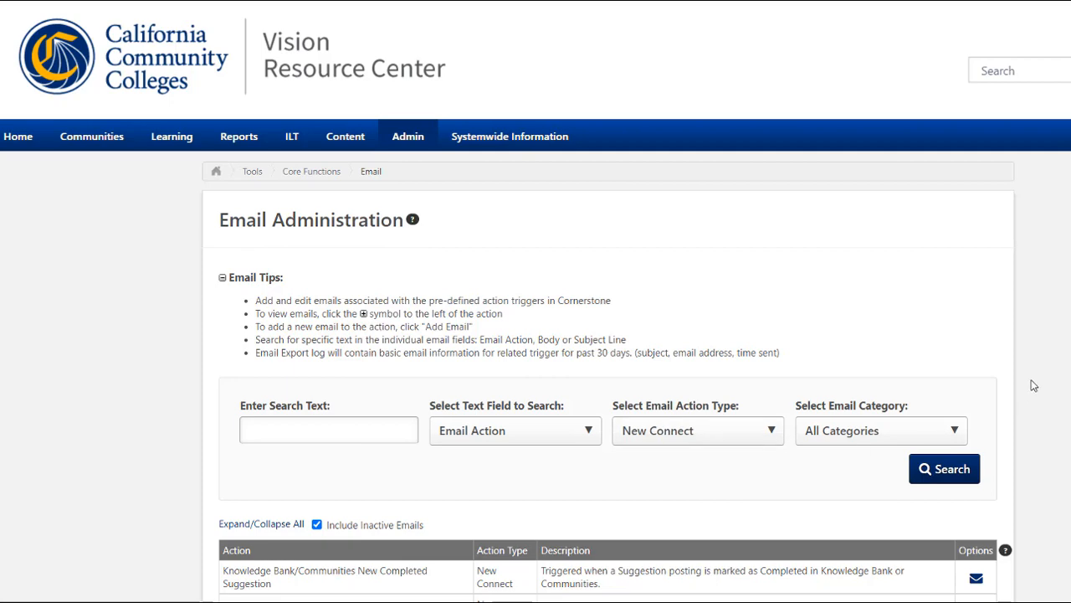
# Step: In Email Administration, expand the Knowledge Bank/Communities Reply action and open "LACCD: Connect replies to a post you are following" for editing
pyautogui.scroll(-5, 1058, 371)
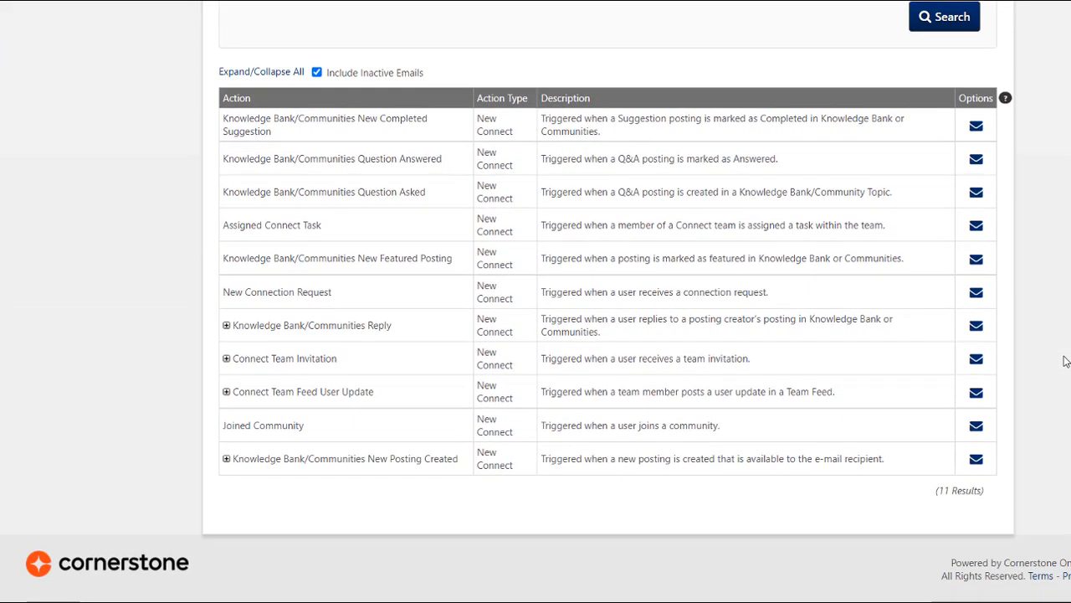
pyautogui.click(226, 326)
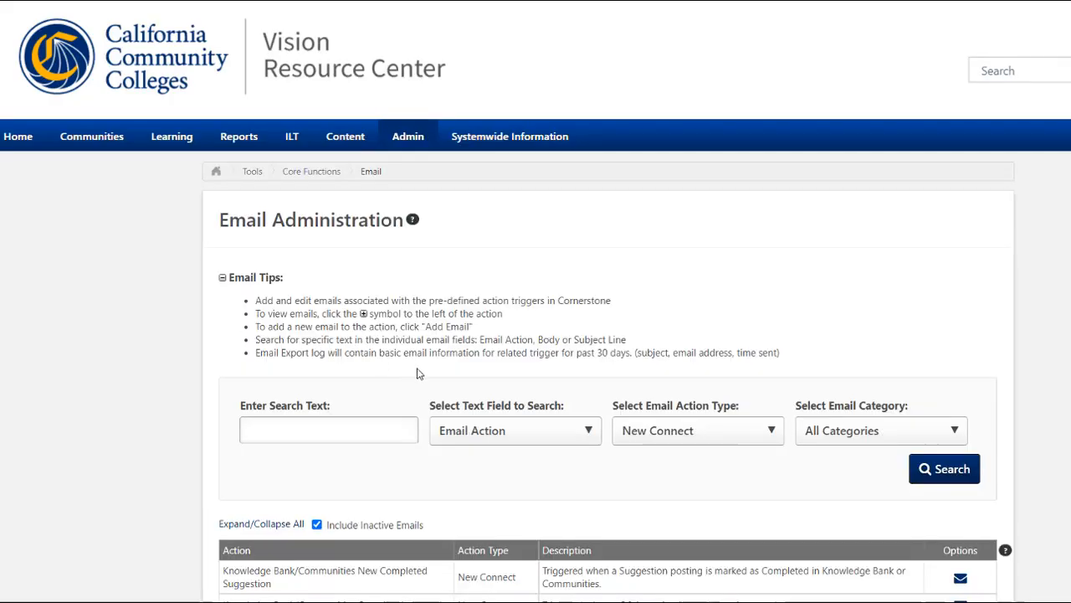
pyautogui.scroll(-3, 655, 358)
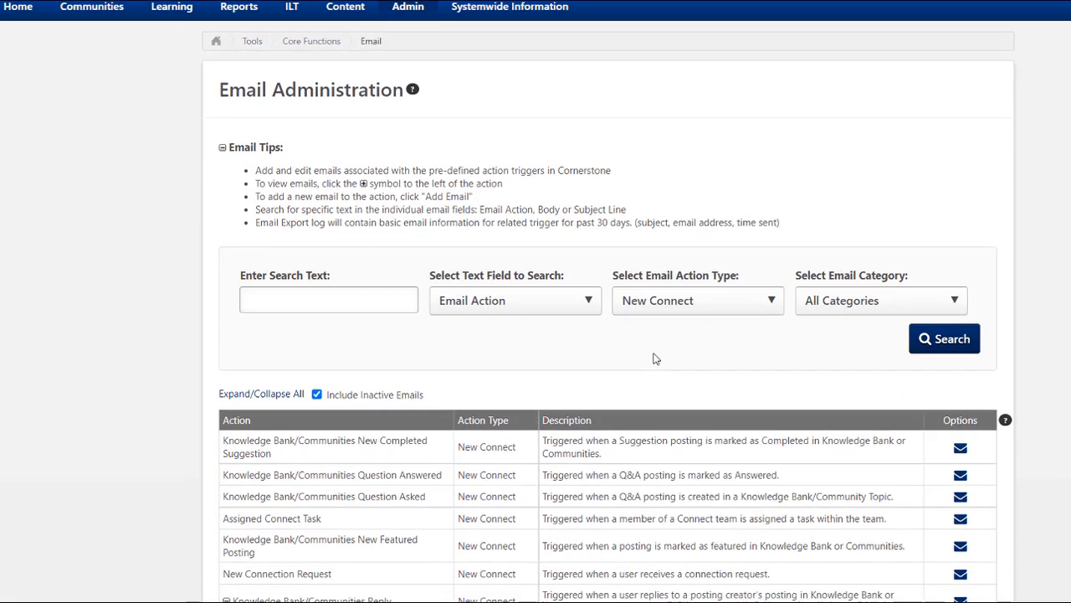
pyautogui.scroll(-3, 655, 358)
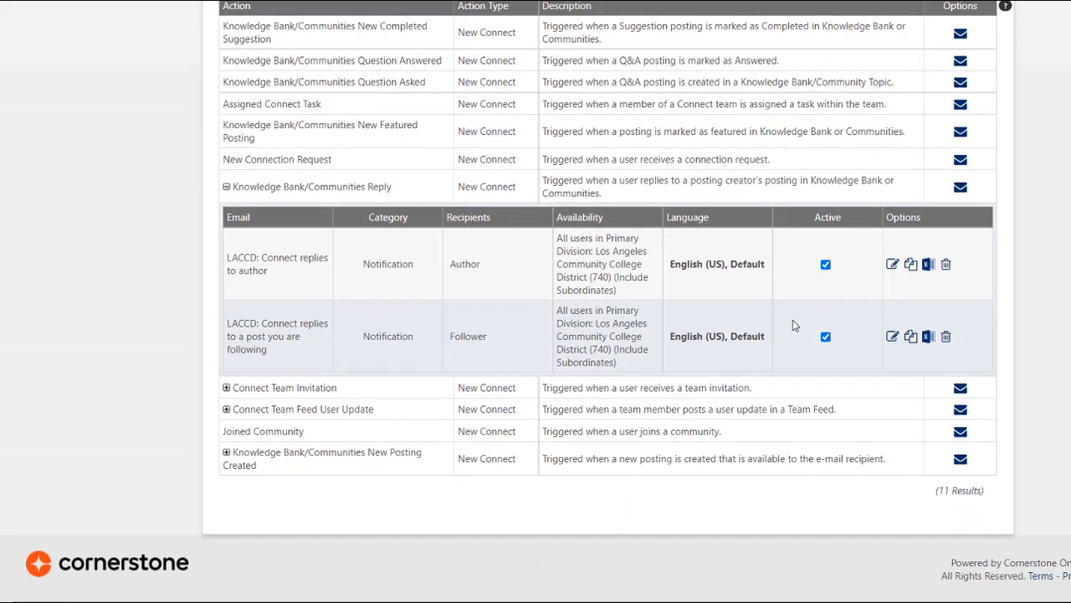
pyautogui.click(892, 336)
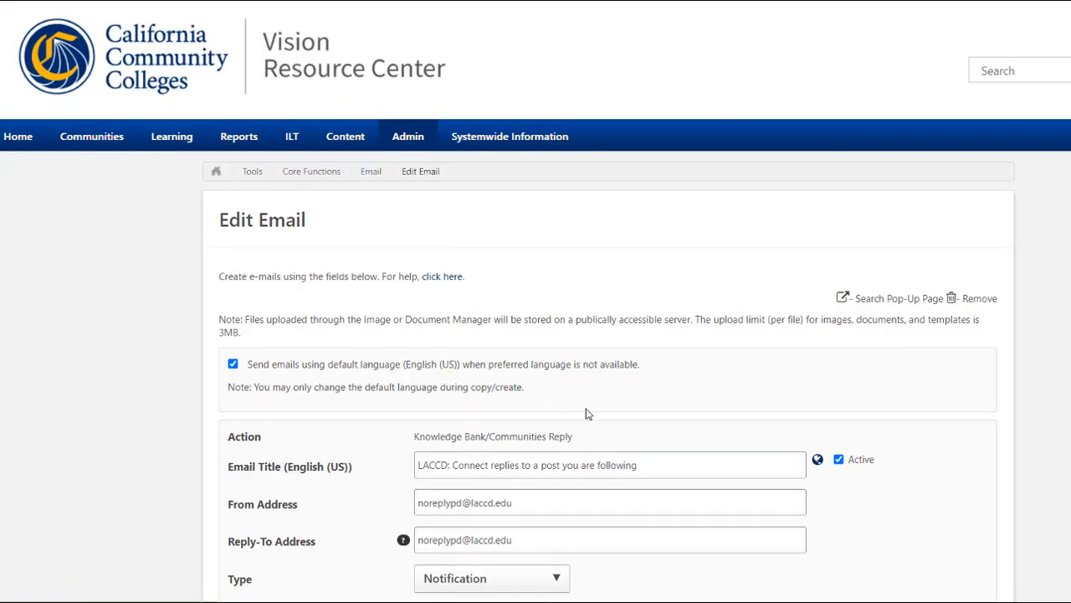
# Step: Examine the follower reply email's title, Send To recipient options and availability criteria
pyautogui.scroll(-1, 619, 400)
pyautogui.click(657, 400)
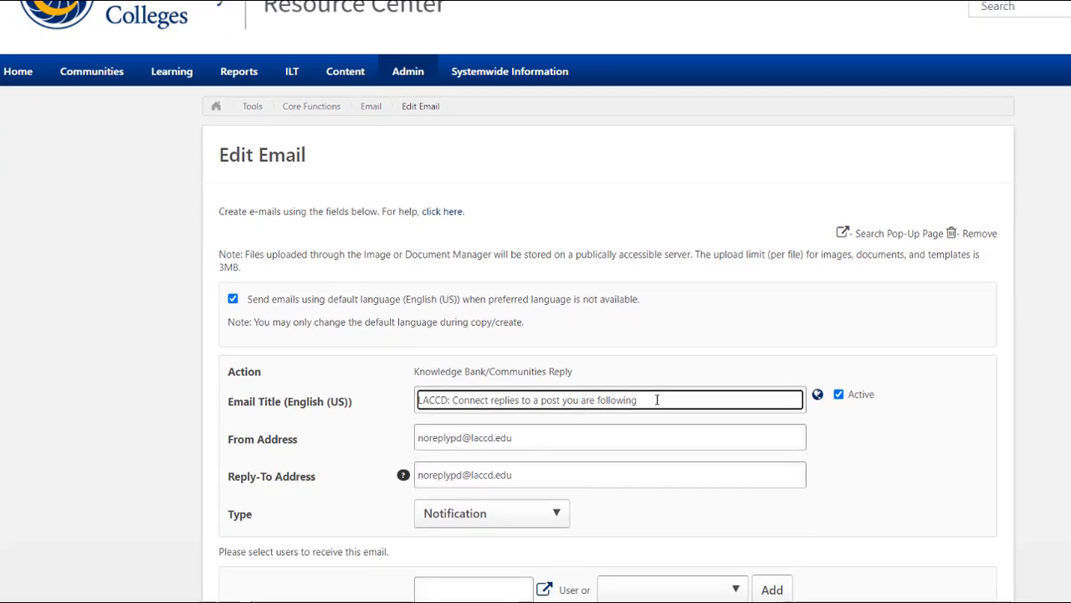
pyautogui.scroll(-3, 657, 400)
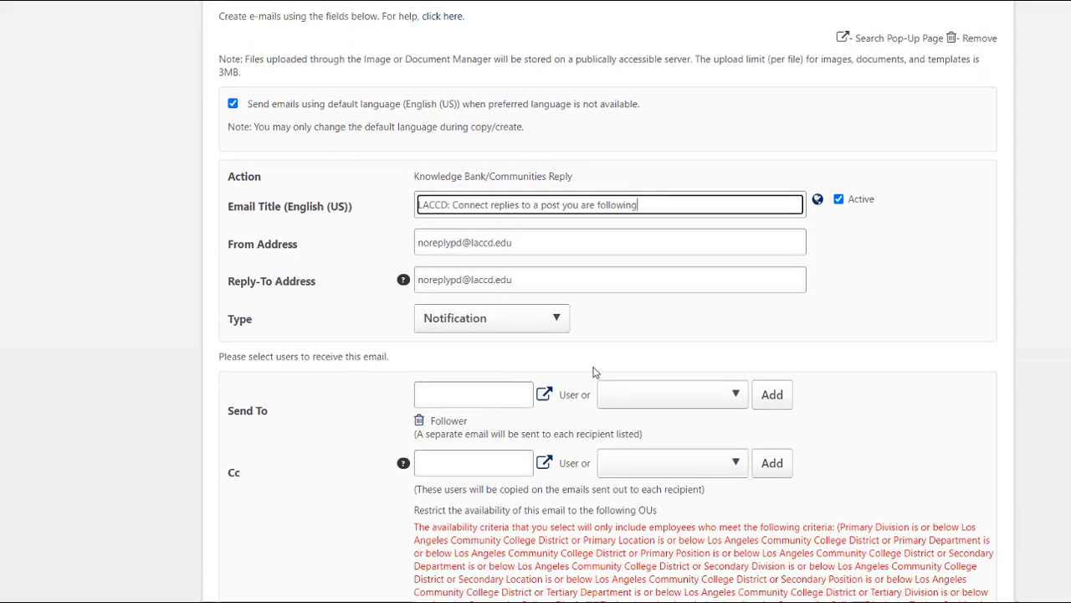
pyautogui.scroll(-3, 572, 372)
pyautogui.click(602, 207)
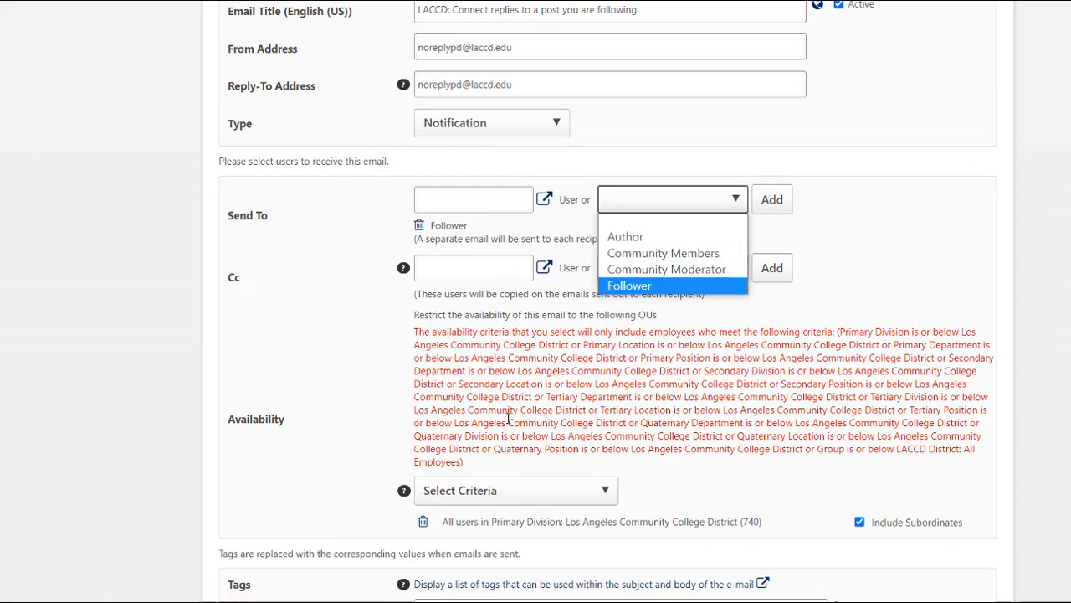
pyautogui.scroll(-3, 505, 417)
pyautogui.click(755, 302)
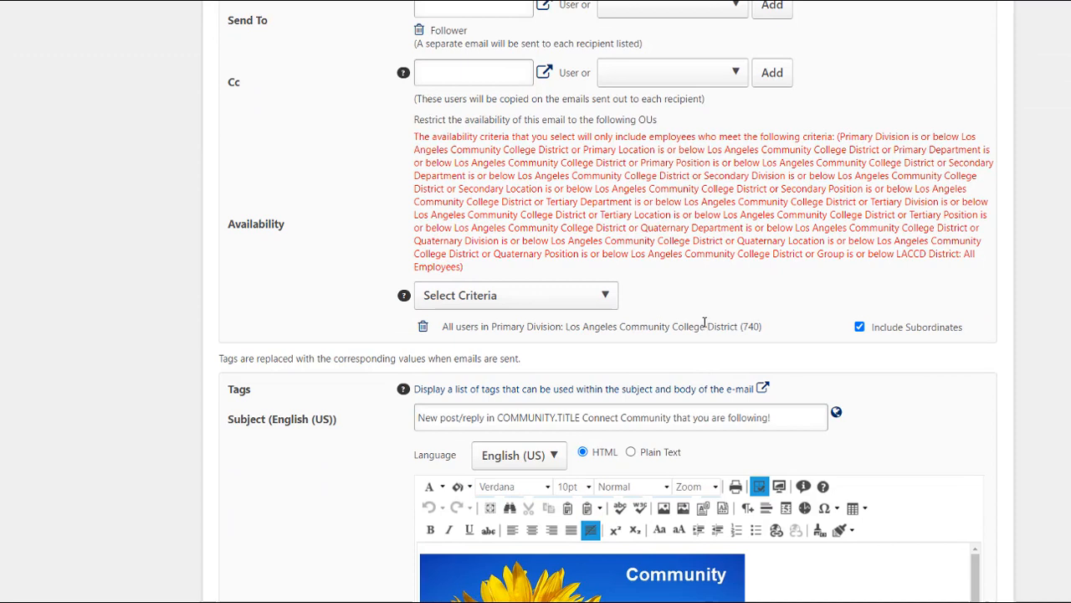
# Step: Review the follower reply email's subject line and the wording of its message
pyautogui.click(768, 416)
pyautogui.write('!')
pyautogui.scroll(-3, 780, 409)
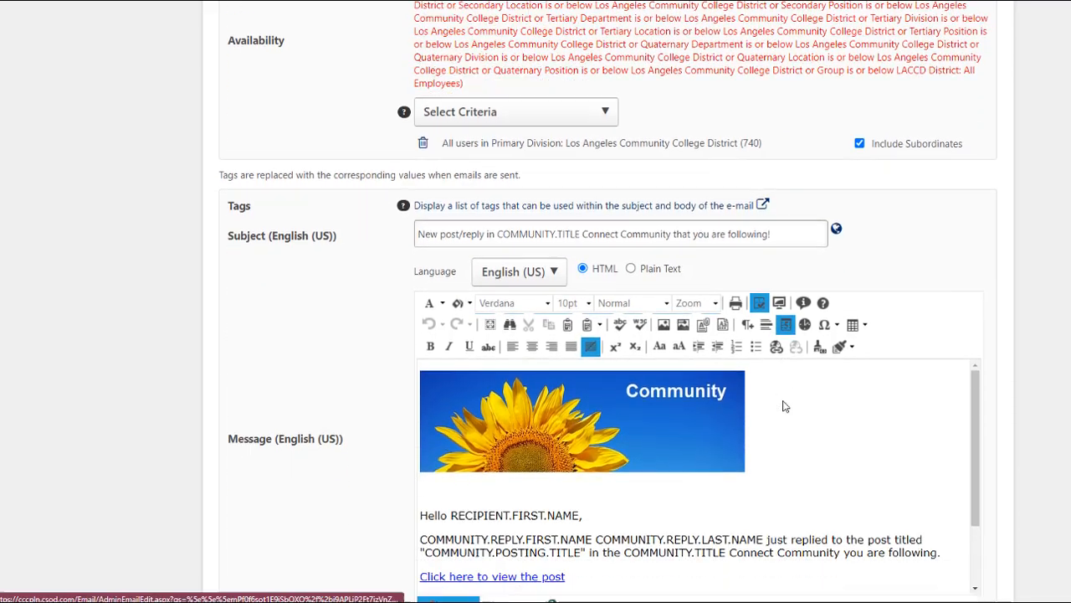
pyautogui.scroll(-1, 758, 390)
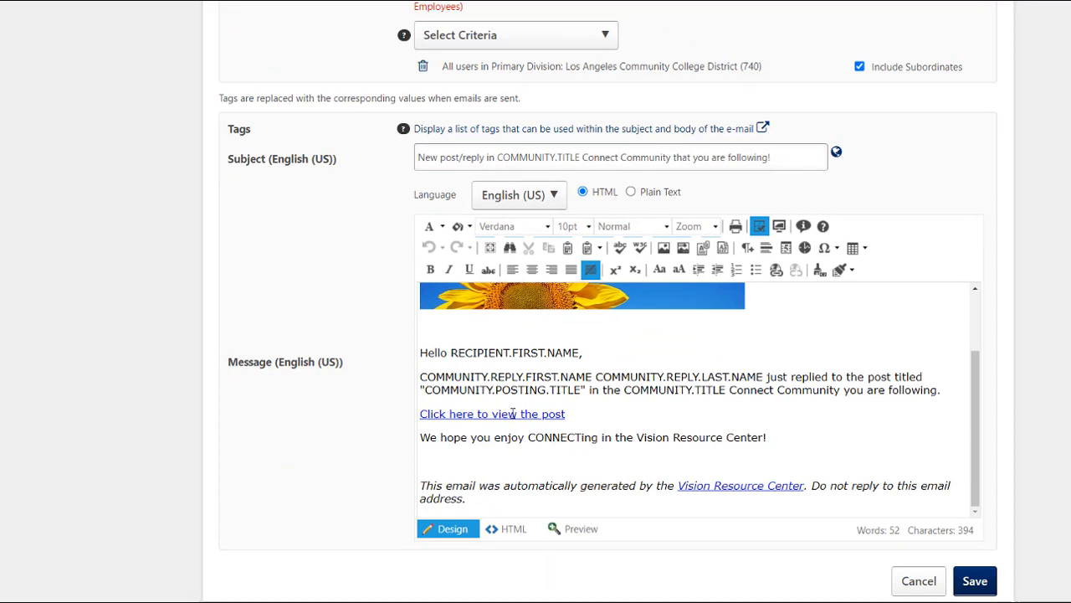
# Step: Inspect the hyperlink behind "Click here to view the post" and leave the follower reply email without saving
pyautogui.click(778, 271)
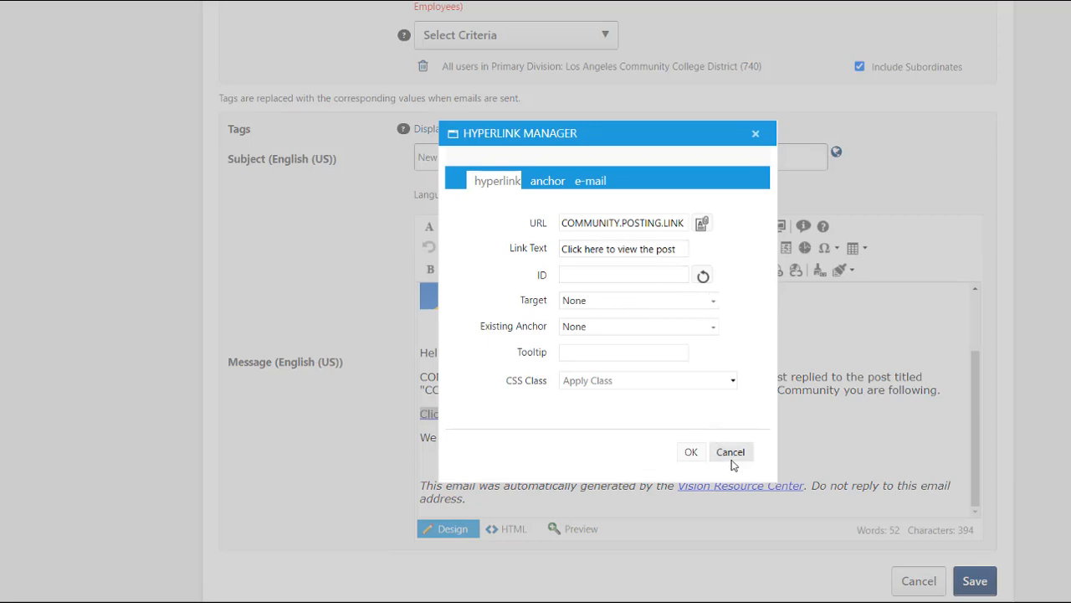
pyautogui.click(730, 456)
pyautogui.scroll(-2, 707, 427)
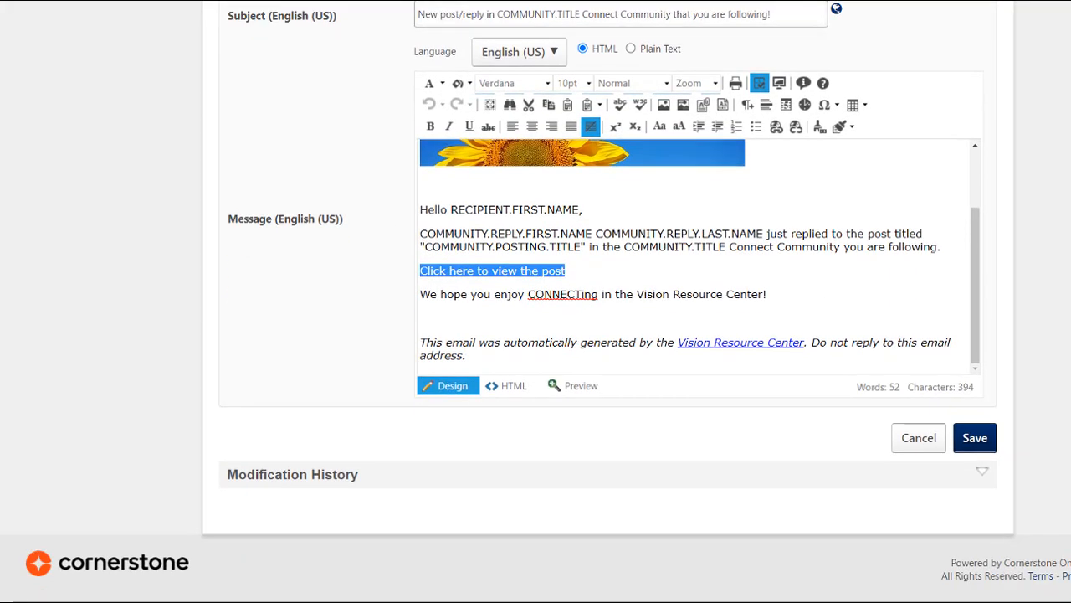
pyautogui.click(919, 438)
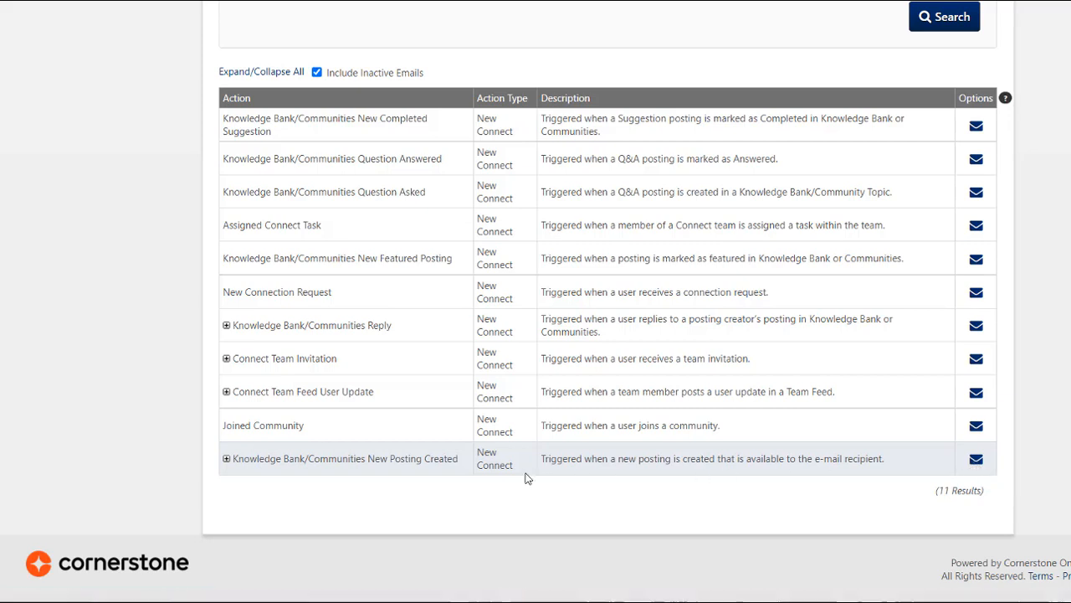
# Step: Expand the Knowledge Bank/Communities New Posting Created action and open its "LACCD: Moderator Notification of New Community Post" email for editing
pyautogui.click(226, 461)
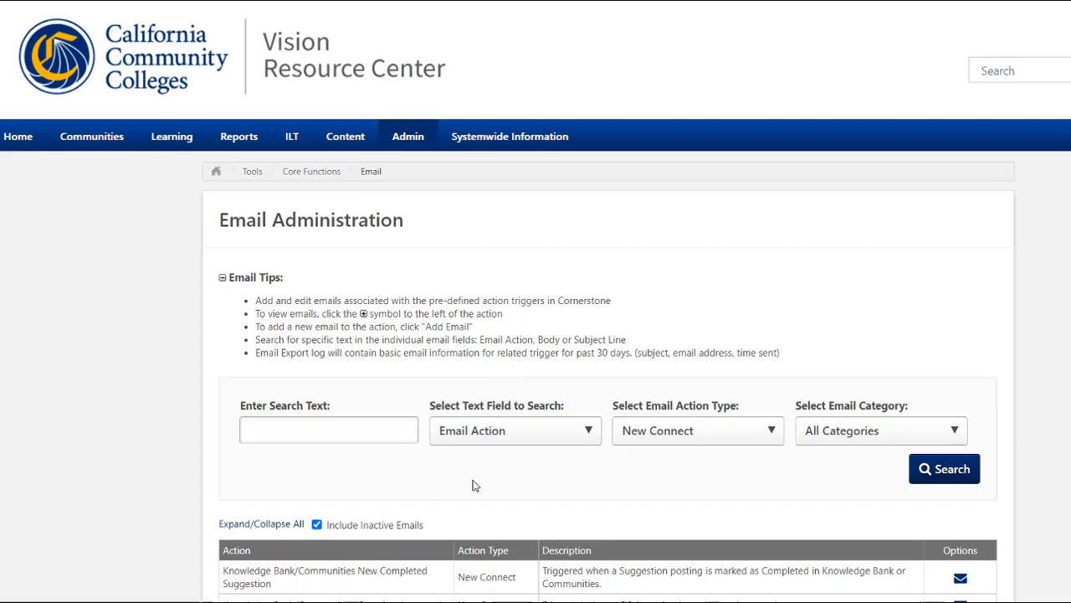
pyautogui.scroll(-5, 444, 485)
pyautogui.scroll(-2, 854, 426)
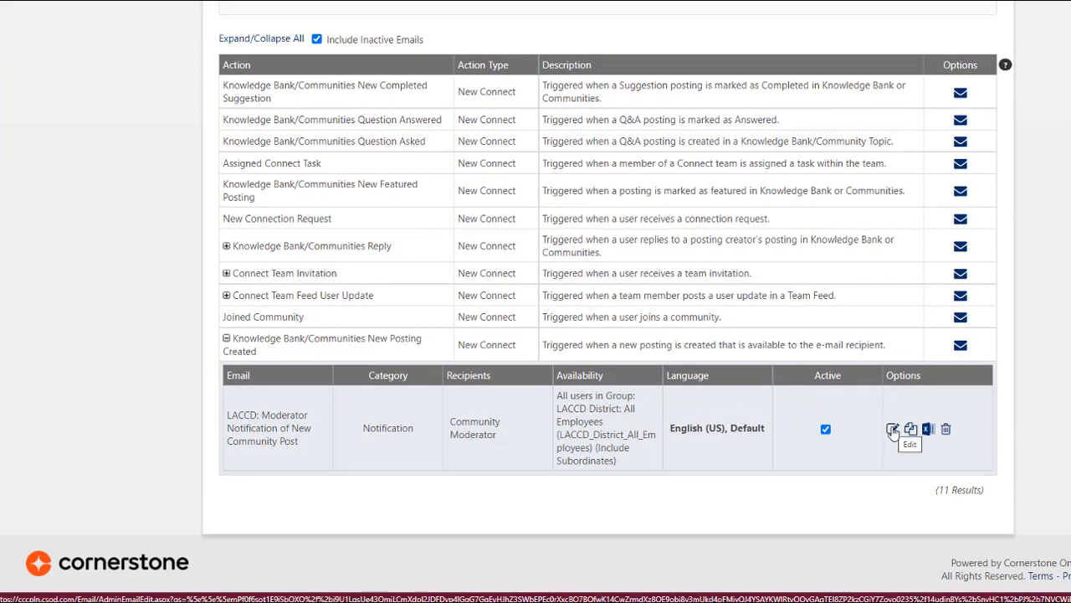
pyautogui.click(893, 430)
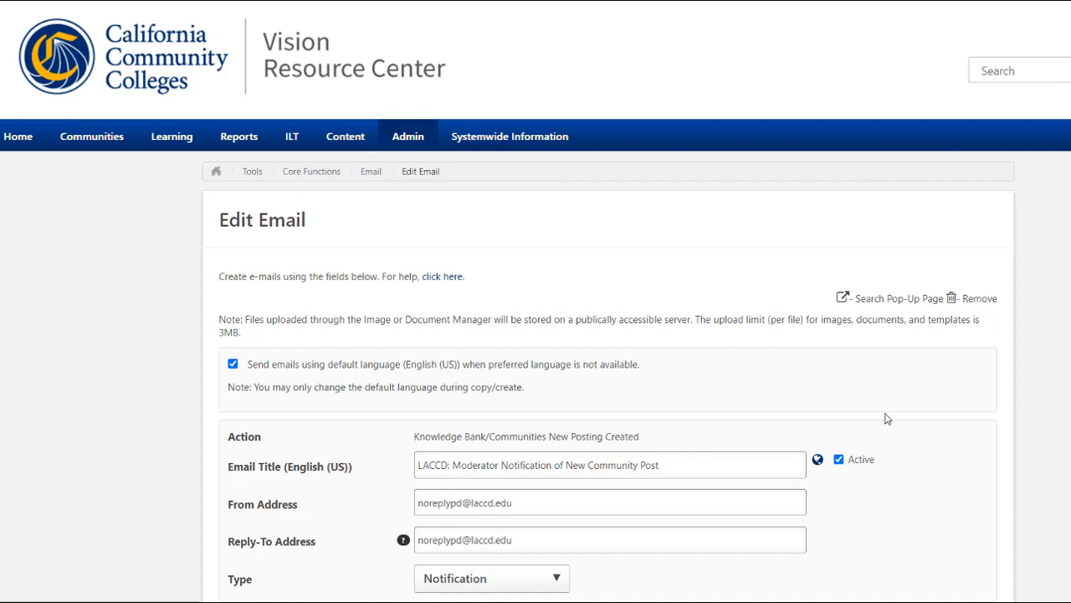
# Step: Examine the moderator notification email's title, Send To recipient options, availability criteria, subject and message
pyautogui.scroll(-4, 983, 424)
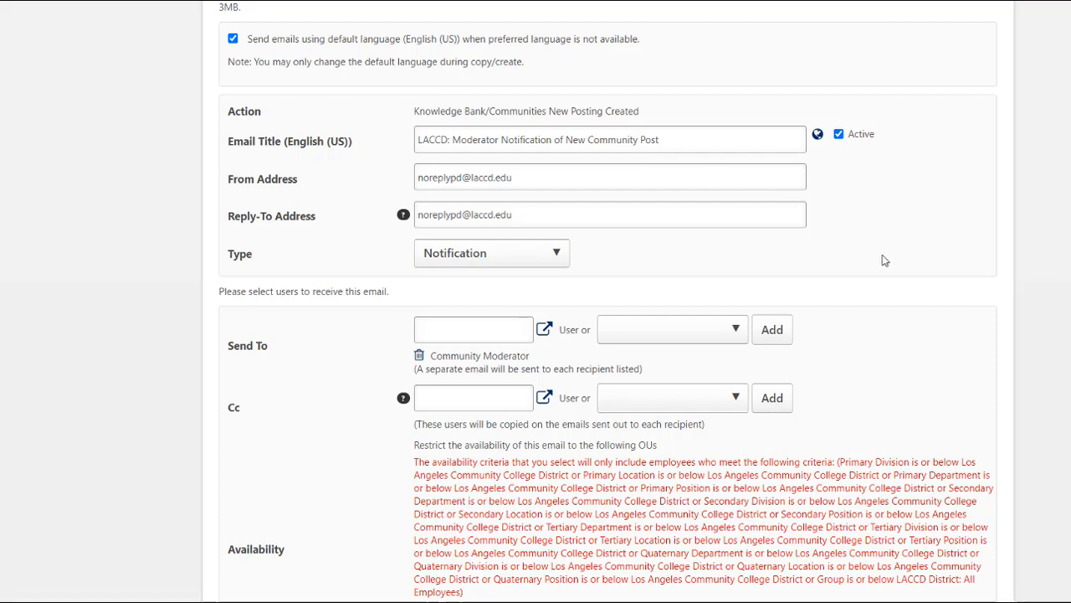
pyautogui.scroll(-1, 885, 299)
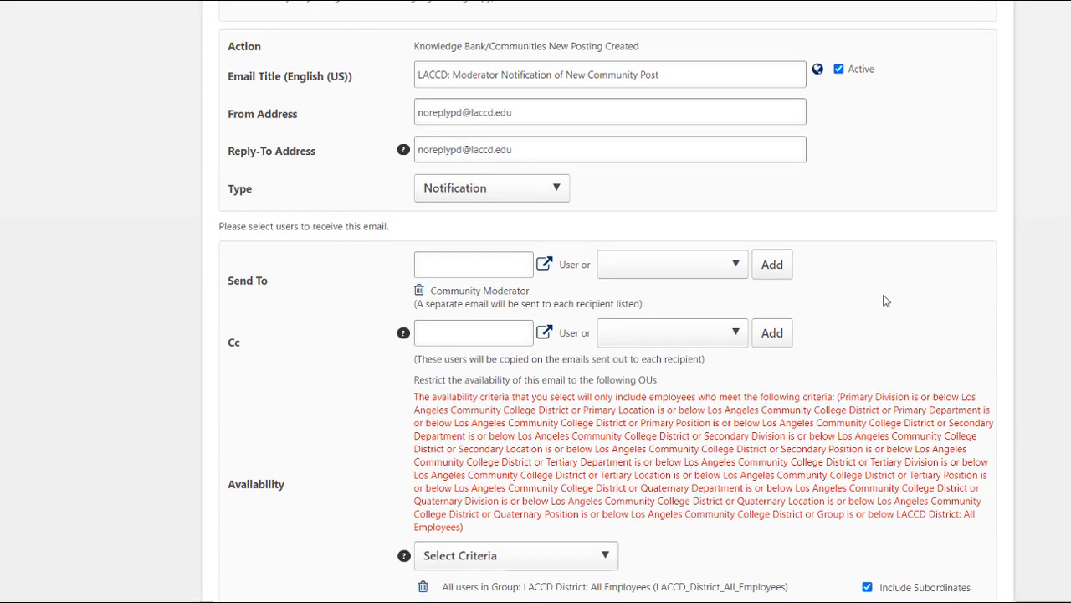
pyautogui.click(661, 264)
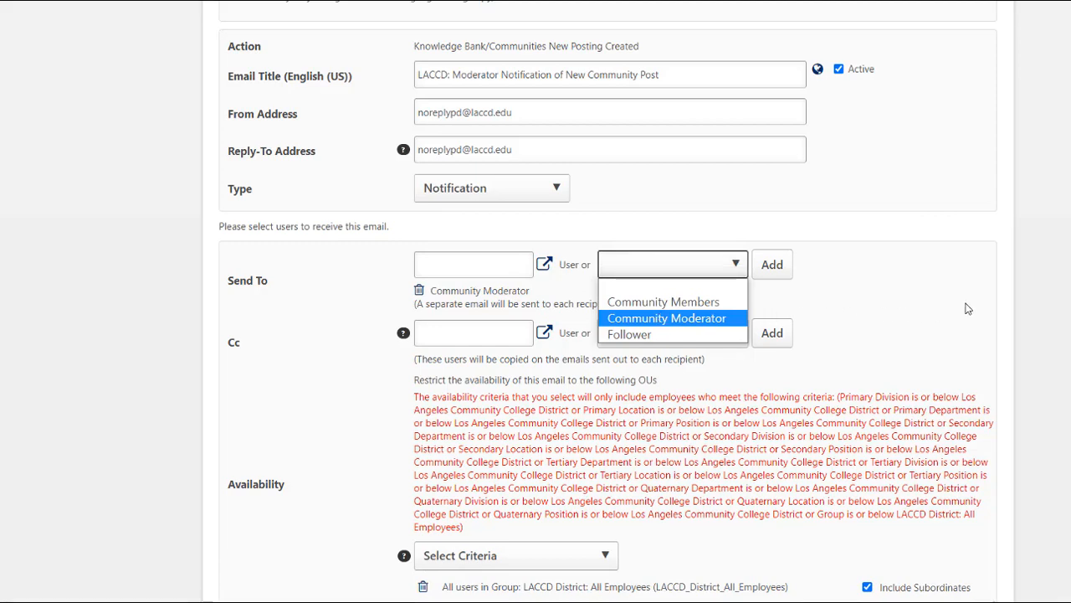
pyautogui.scroll(-4, 967, 309)
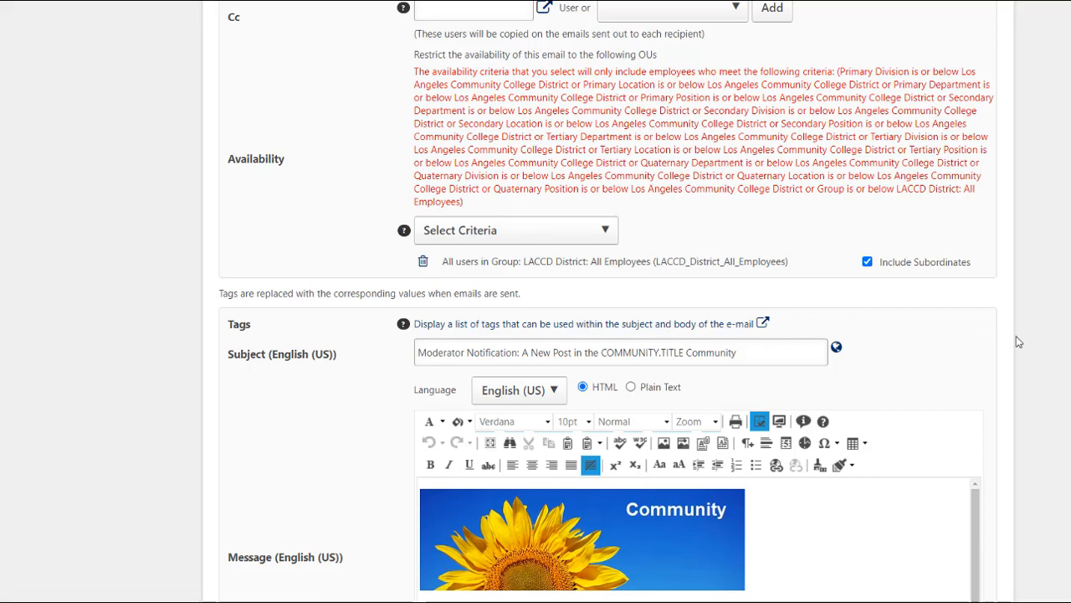
pyautogui.scroll(-2, 1019, 341)
pyautogui.scroll(-2, 1018, 342)
pyautogui.scroll(-2, 846, 335)
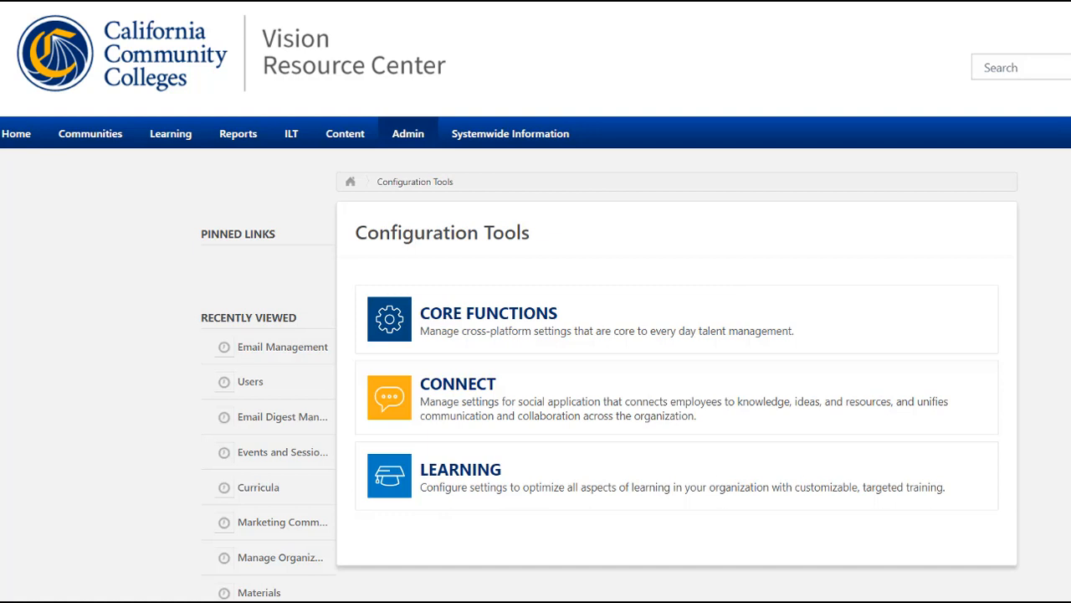
# Step: Go to Email Digest Management under the core functions and open the "LACCD | Training Due Reminders - Test" digest for editing
pyautogui.moveTo(408, 144)
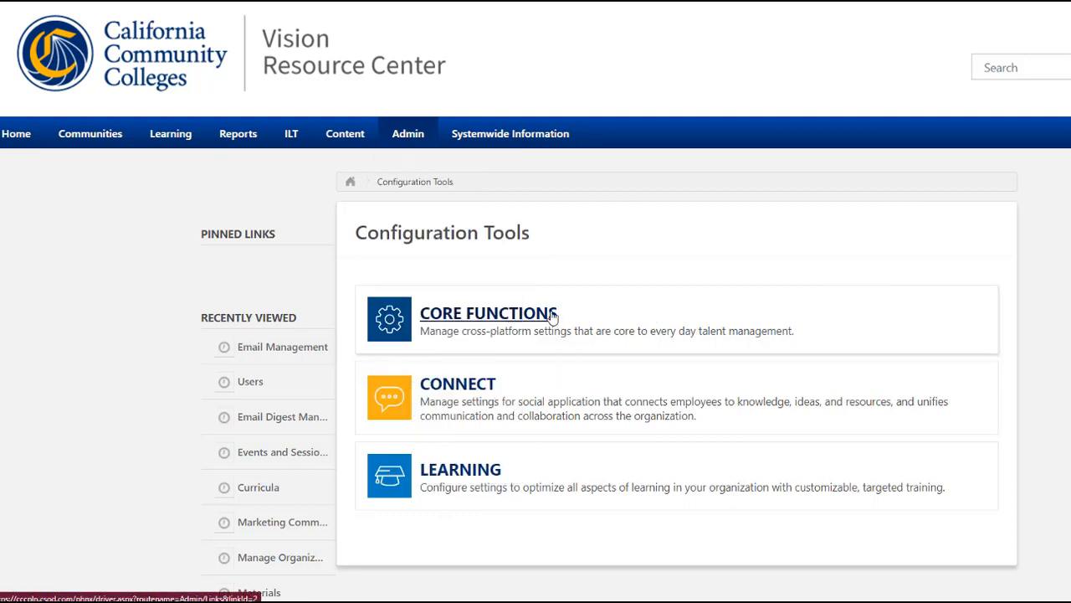
pyautogui.click(552, 317)
pyautogui.click(722, 358)
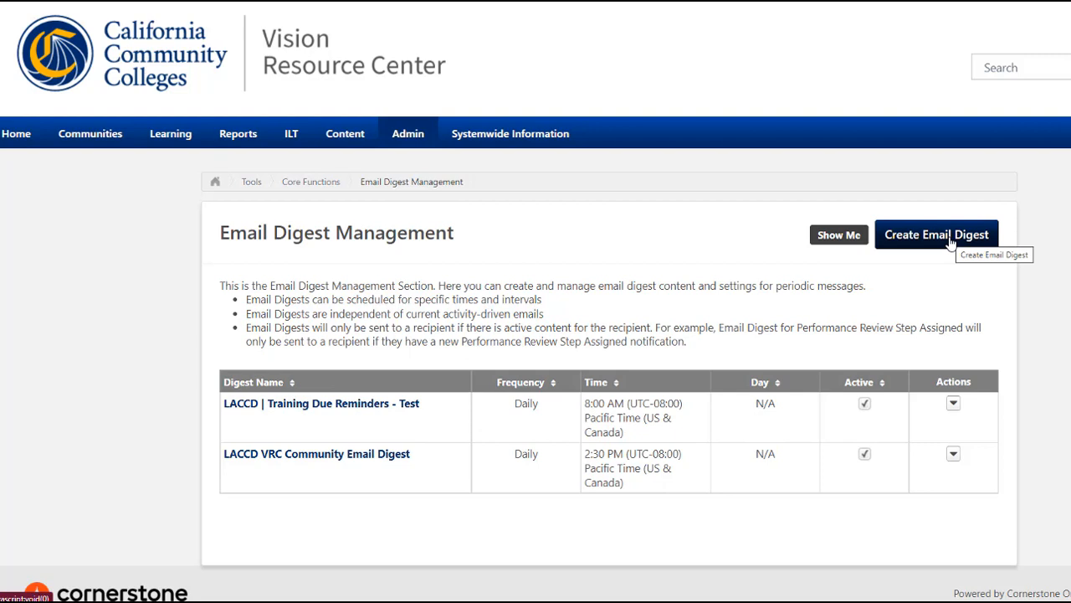
pyautogui.click(951, 242)
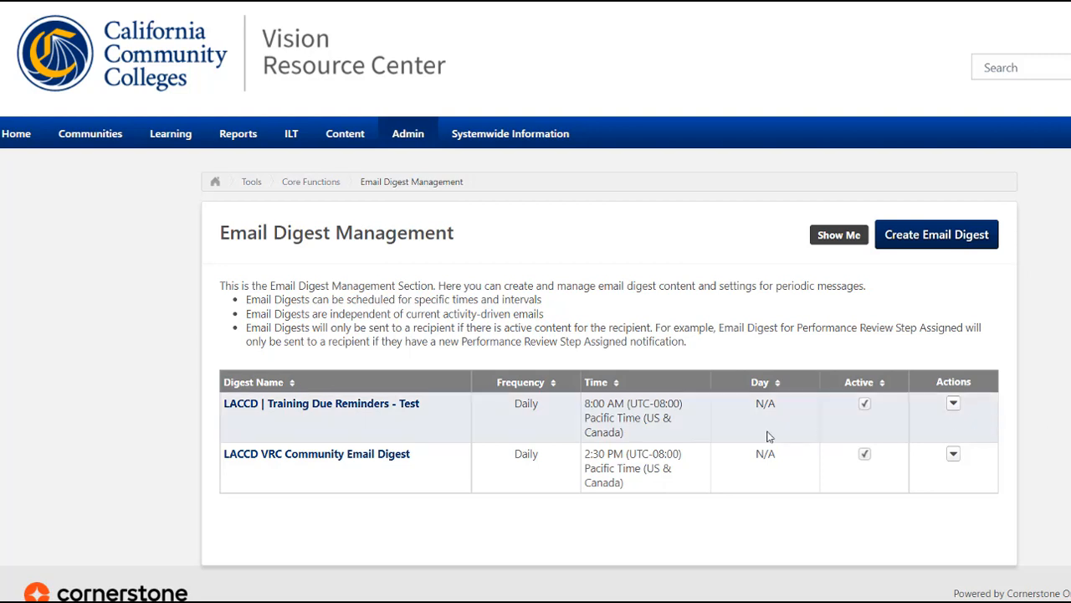
pyautogui.click(410, 406)
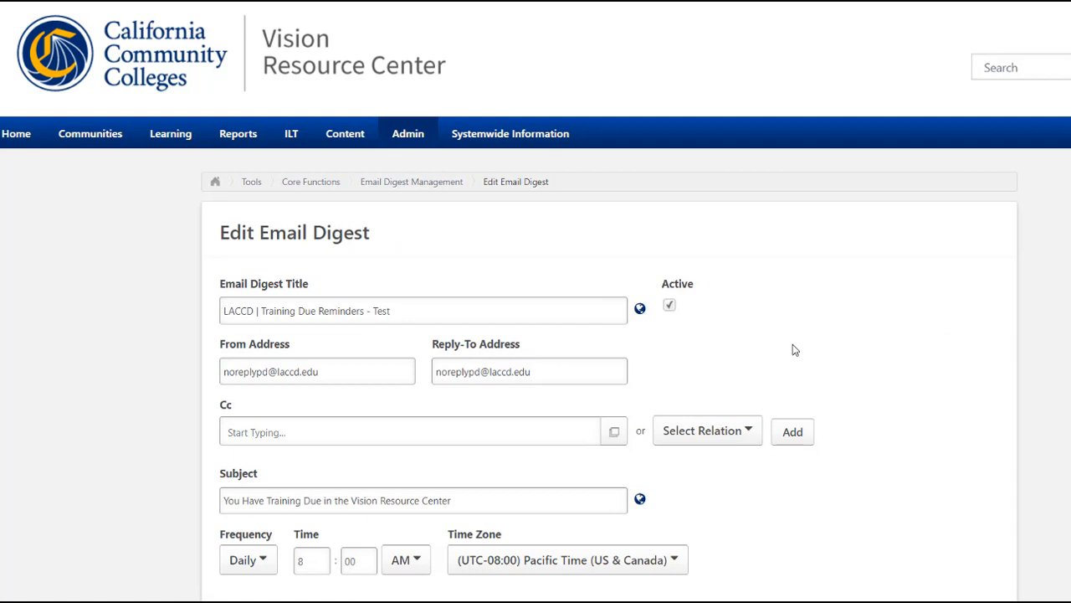
# Step: Review the training reminder digest's title, addresses, subject, schedule, admin visibility and availability criteria
pyautogui.scroll(-1, 795, 350)
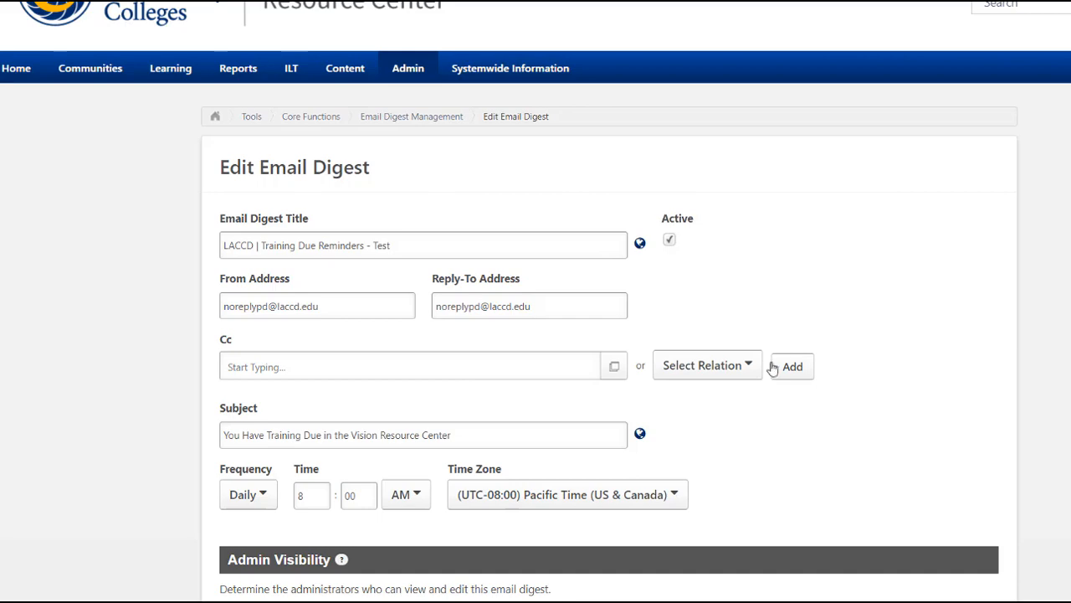
pyautogui.scroll(-4, 663, 365)
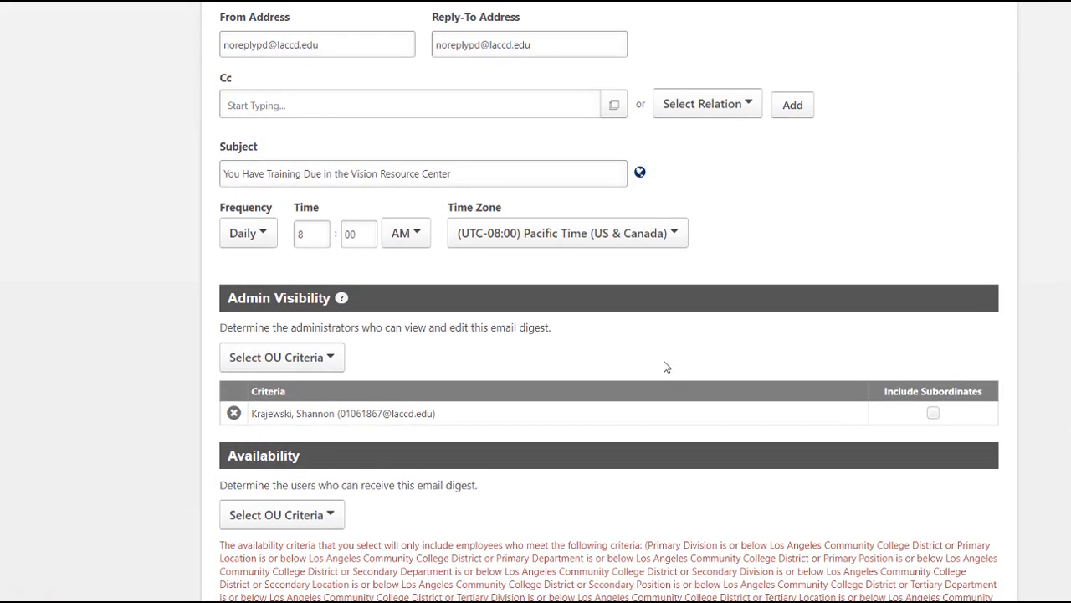
pyautogui.scroll(-1, 664, 376)
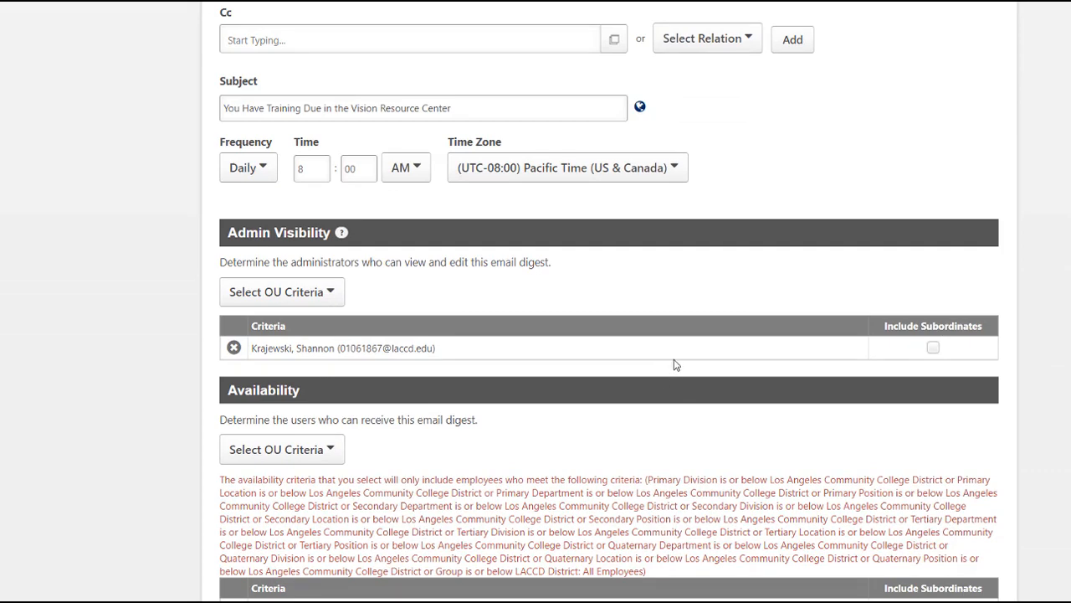
pyautogui.scroll(-3, 675, 362)
pyautogui.scroll(-2, 678, 362)
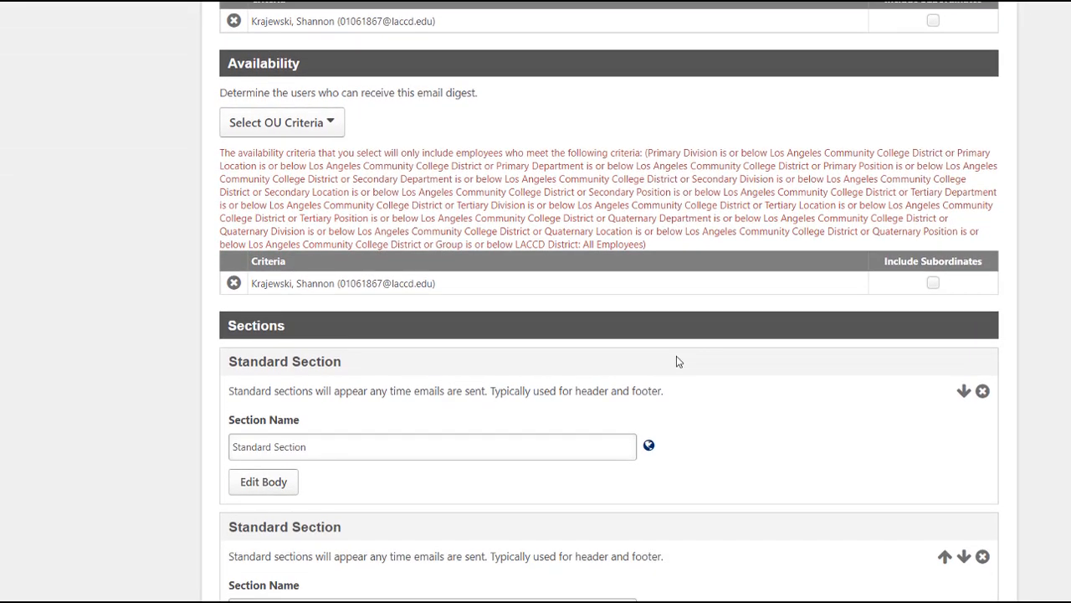
pyautogui.scroll(-1, 678, 361)
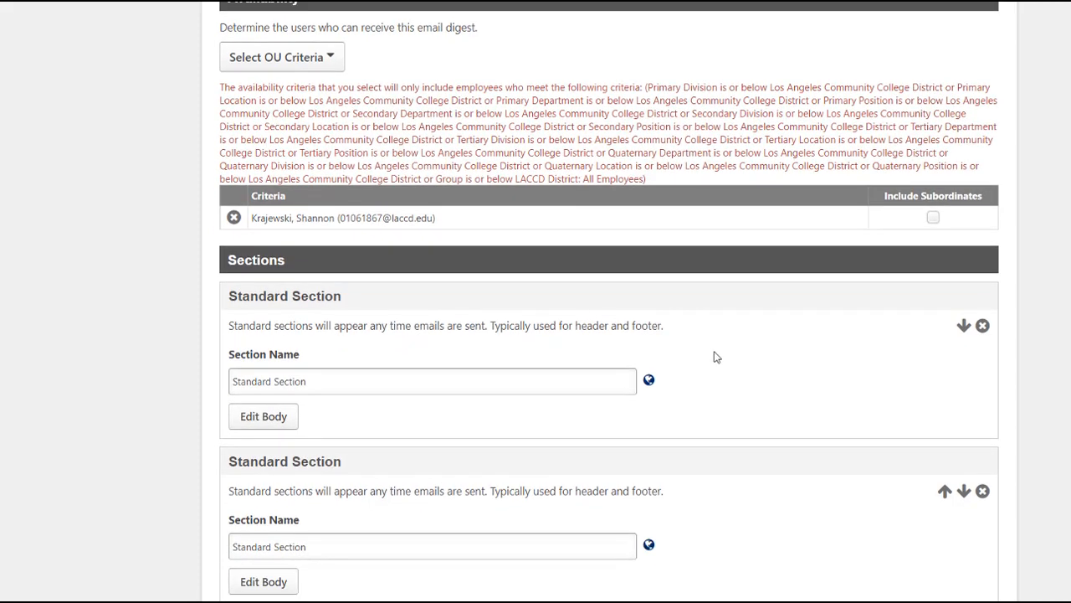
# Step: Inspect the body content of both Standard Sections, leaving each one without saving changes
pyautogui.click(266, 423)
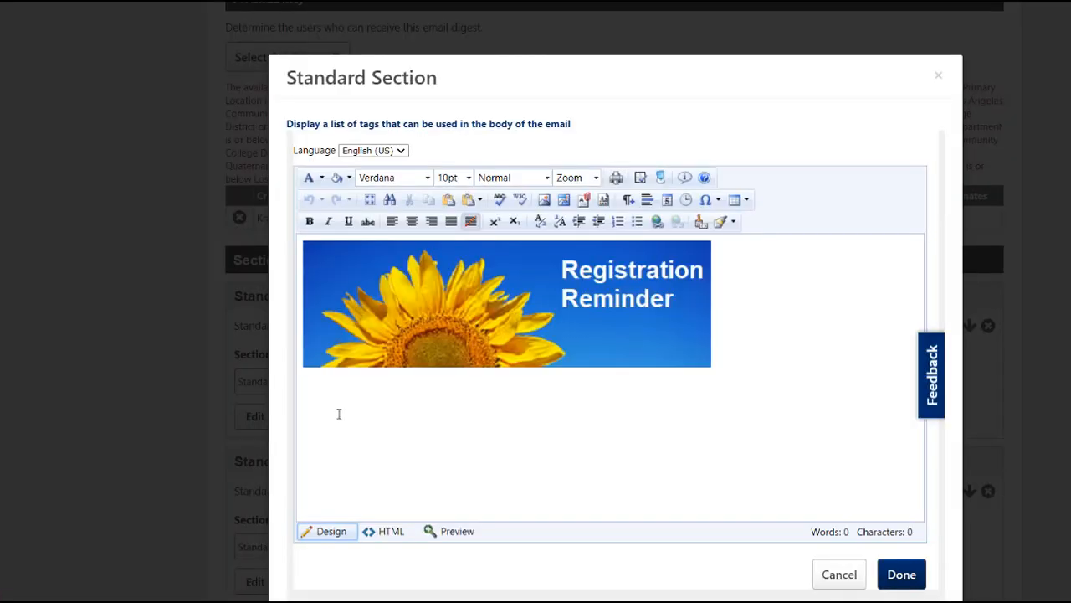
pyautogui.click(839, 575)
pyautogui.scroll(-1, 531, 455)
pyautogui.scroll(-3, 530, 452)
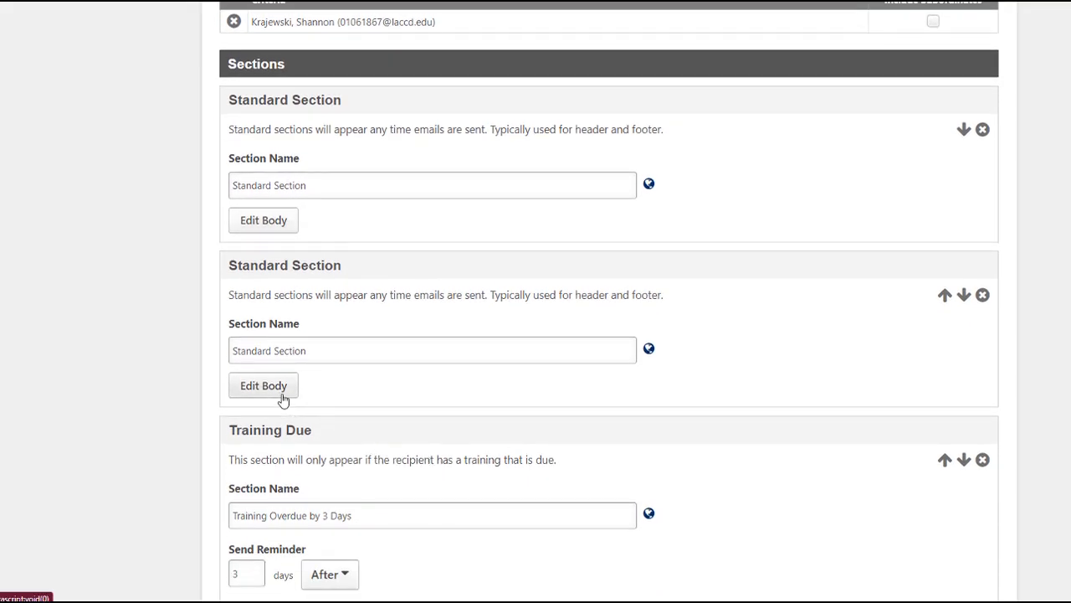
pyautogui.click(263, 386)
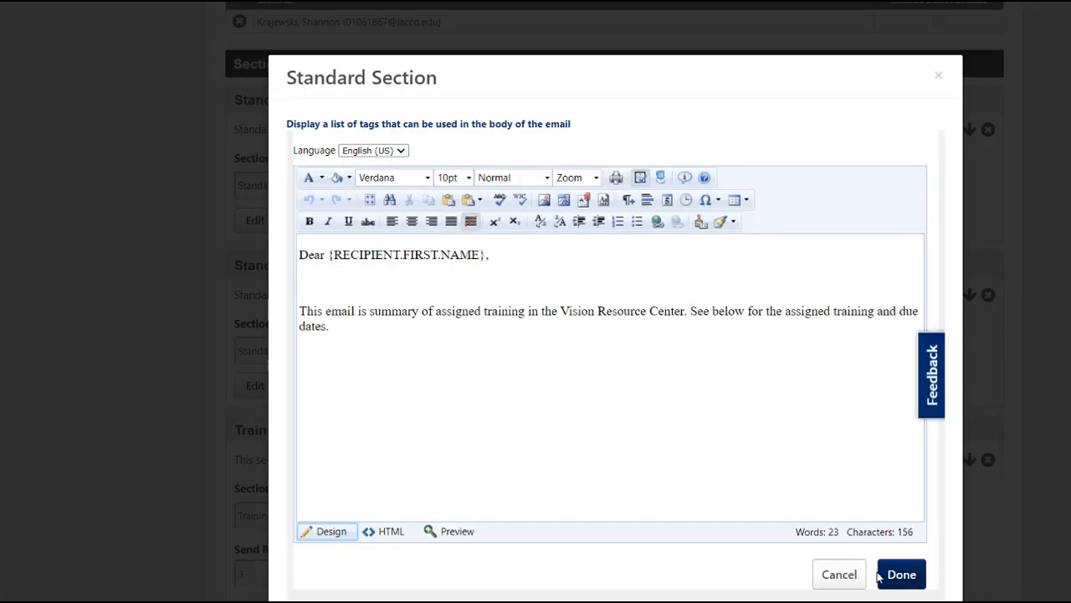
pyautogui.click(848, 577)
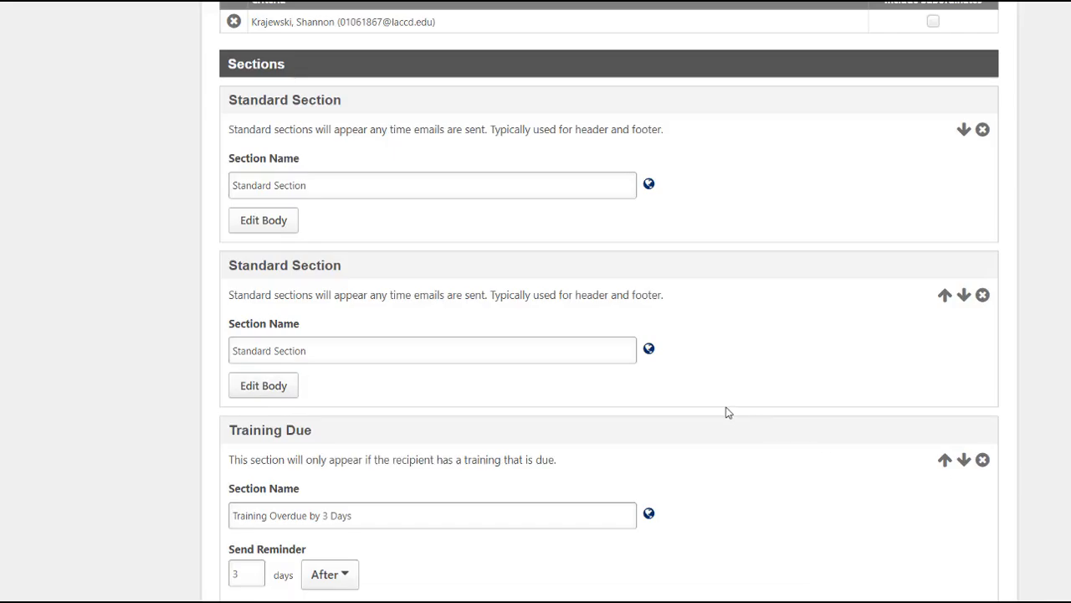
# Step: Review the "Training Overdue by 3 Days" section's reminder timing, recipients and email body, leaving the body unsaved
pyautogui.scroll(-3, 727, 411)
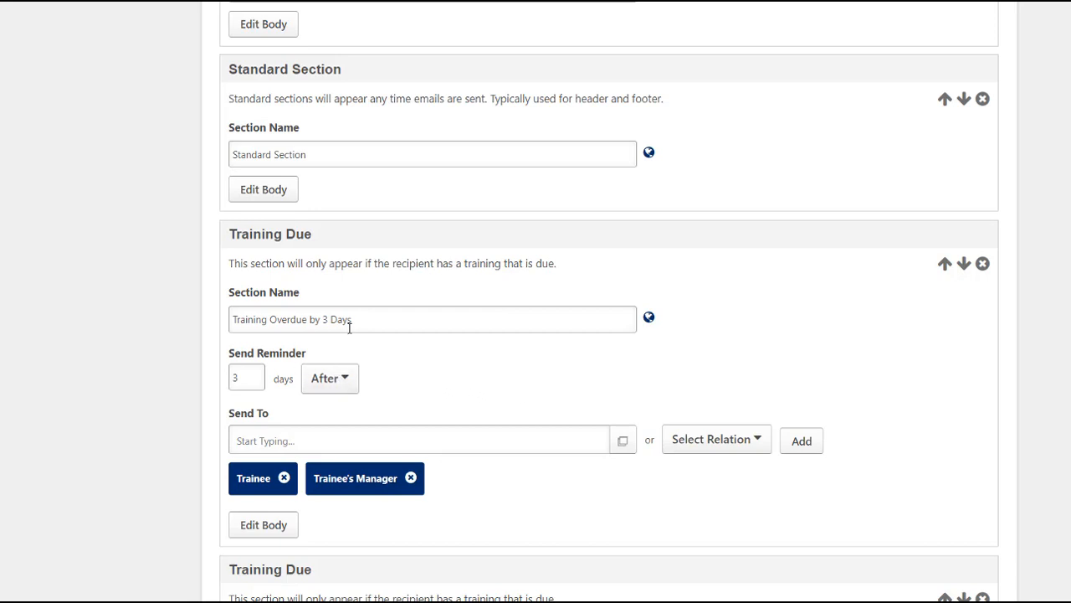
pyautogui.scroll(-1, 357, 340)
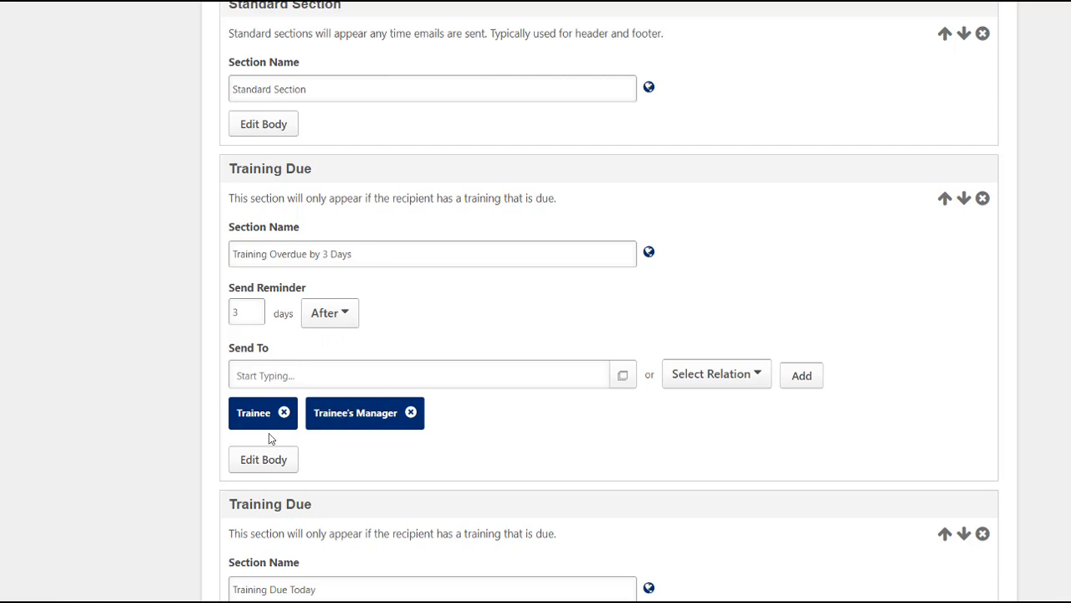
pyautogui.click(266, 464)
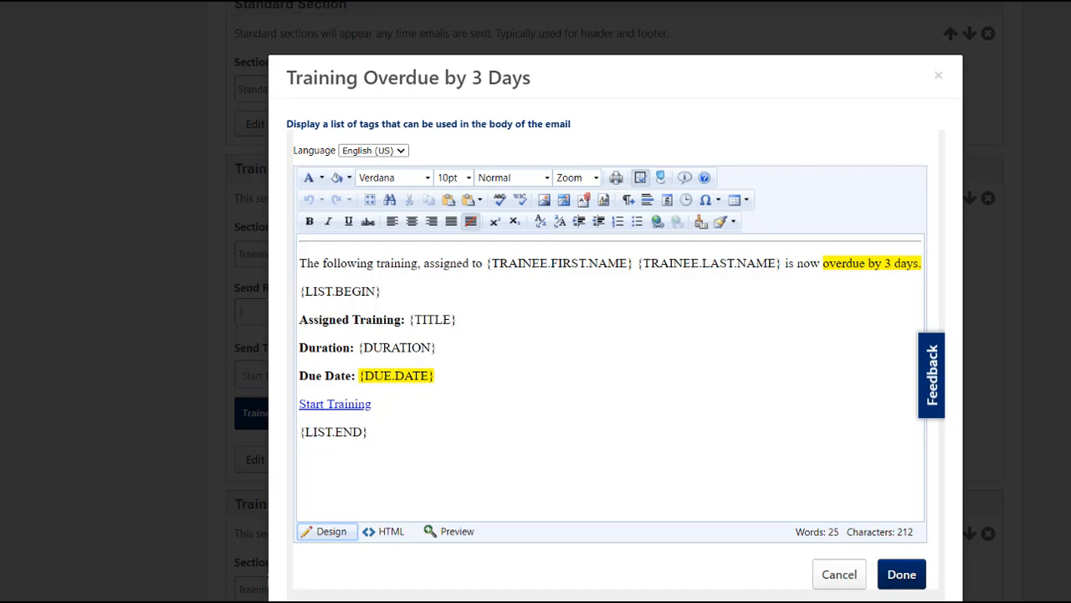
pyautogui.click(854, 576)
# Step: Review the "Training Due Today" section's reminder timing, recipients and email body, leaving the body unsaved
pyautogui.scroll(-3, 600, 493)
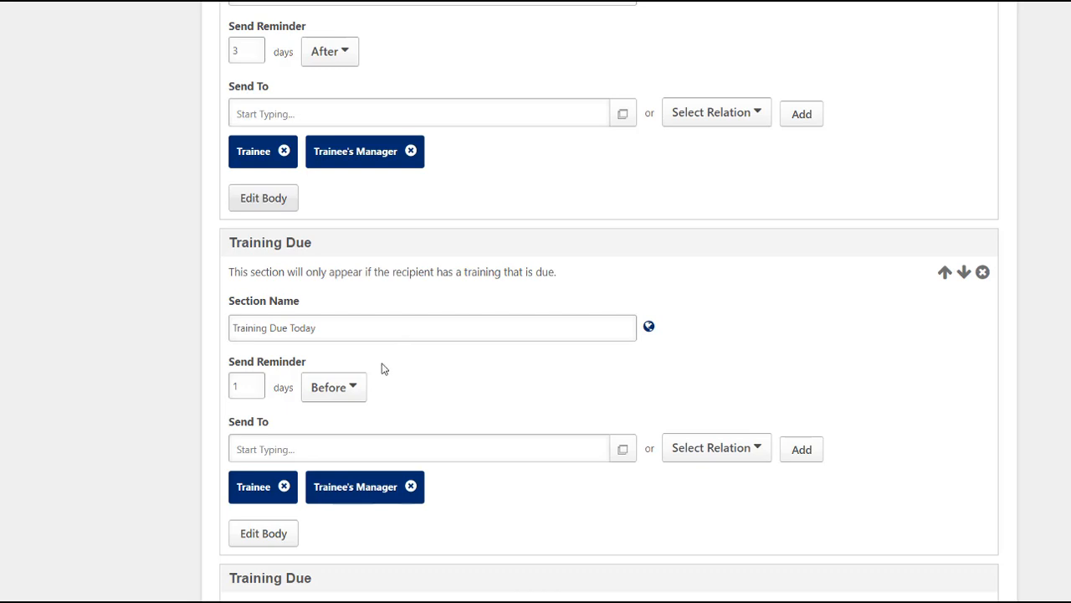
pyautogui.scroll(-1, 385, 367)
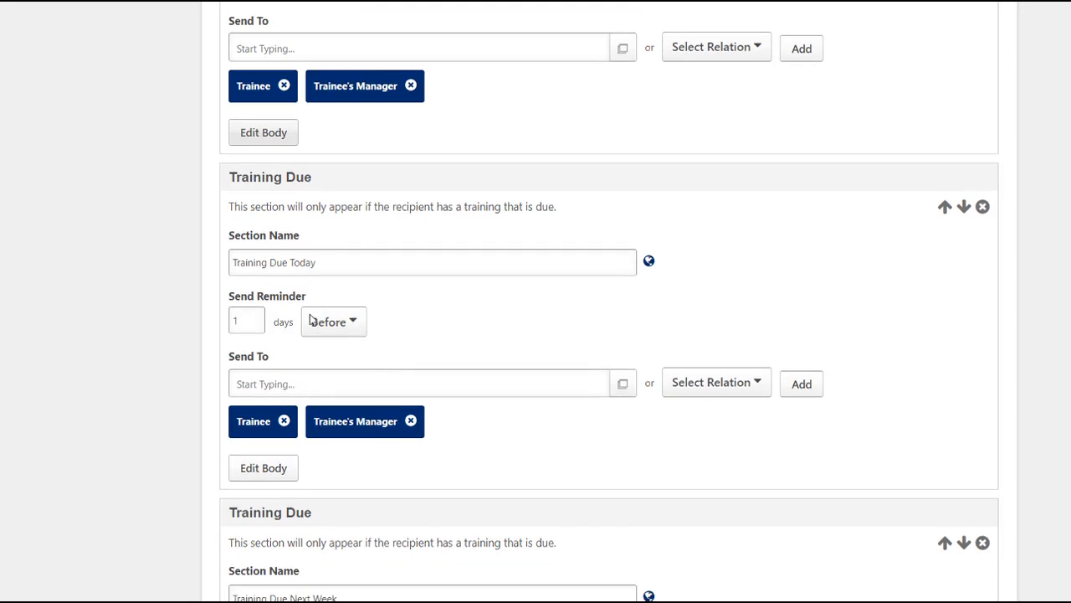
pyautogui.click(278, 467)
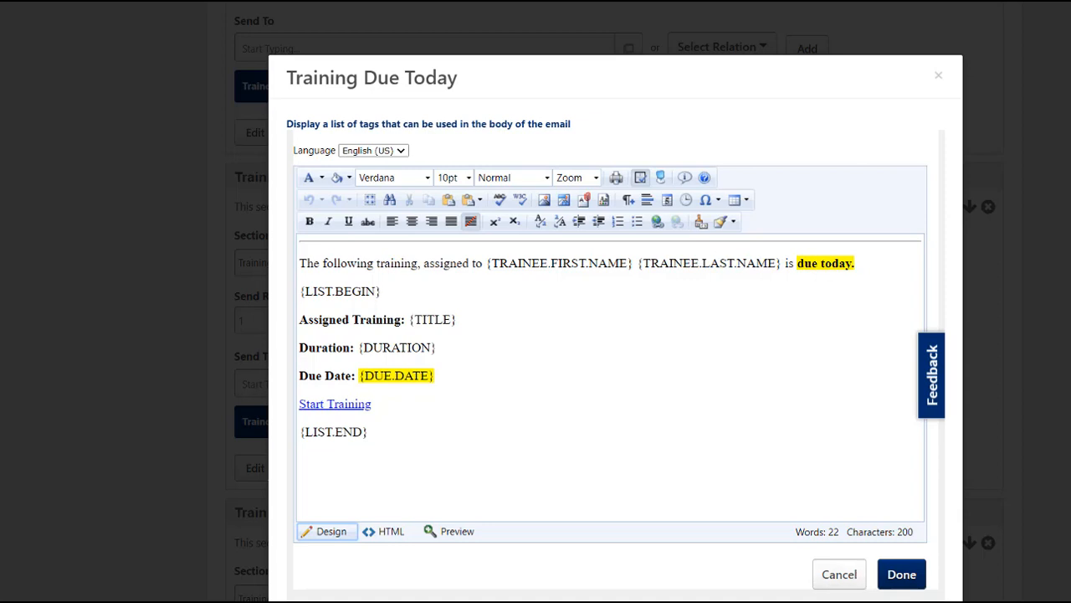
pyautogui.click(834, 577)
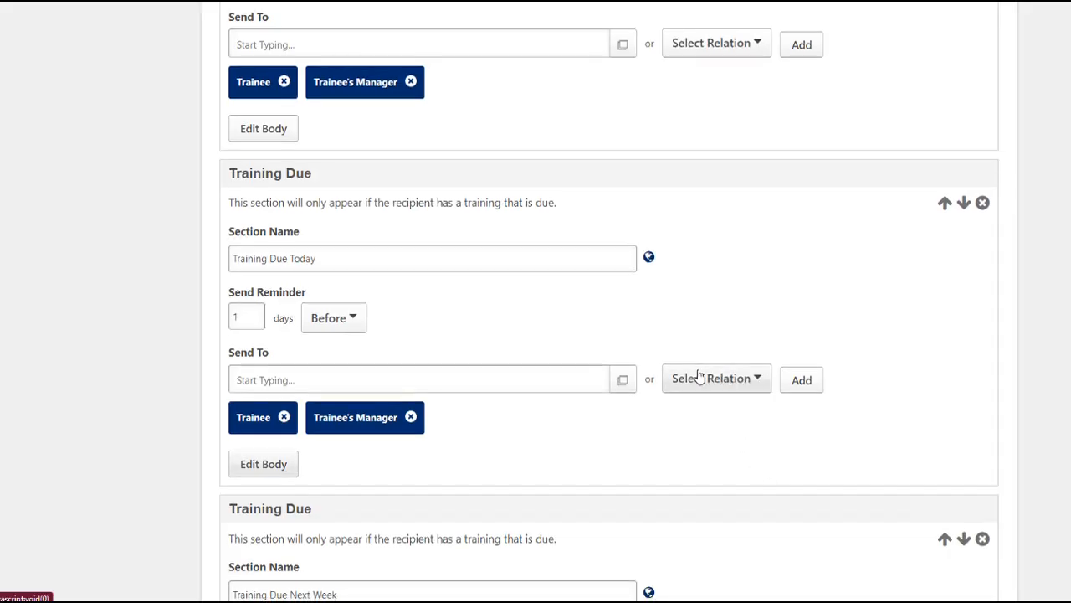
# Step: Check the reminder settings of the "Training Due Next Week" and "Training Due in 3 Weeks" sections and open the body of "Training Due Next Week"
pyautogui.scroll(-4, 700, 376)
pyautogui.scroll(-1, 699, 378)
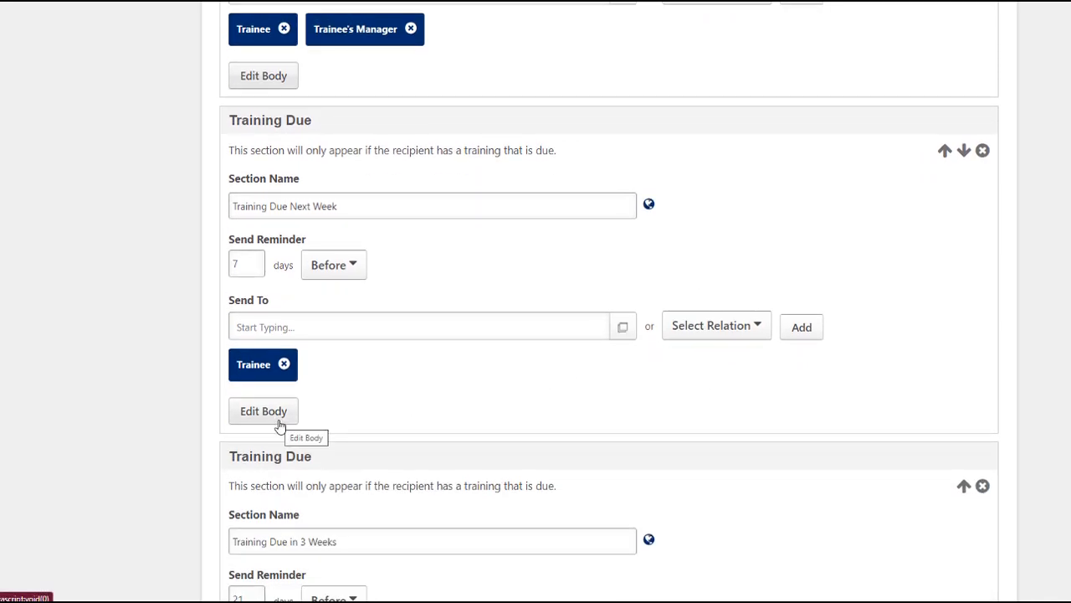
pyautogui.scroll(-1, 345, 392)
pyautogui.scroll(-1, 345, 392)
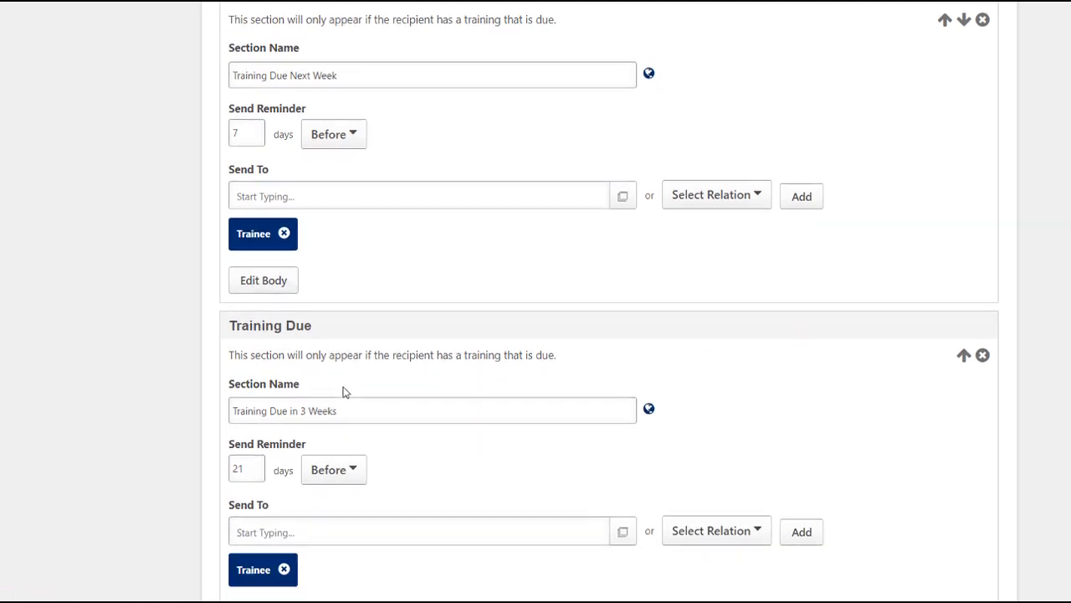
pyautogui.click(272, 283)
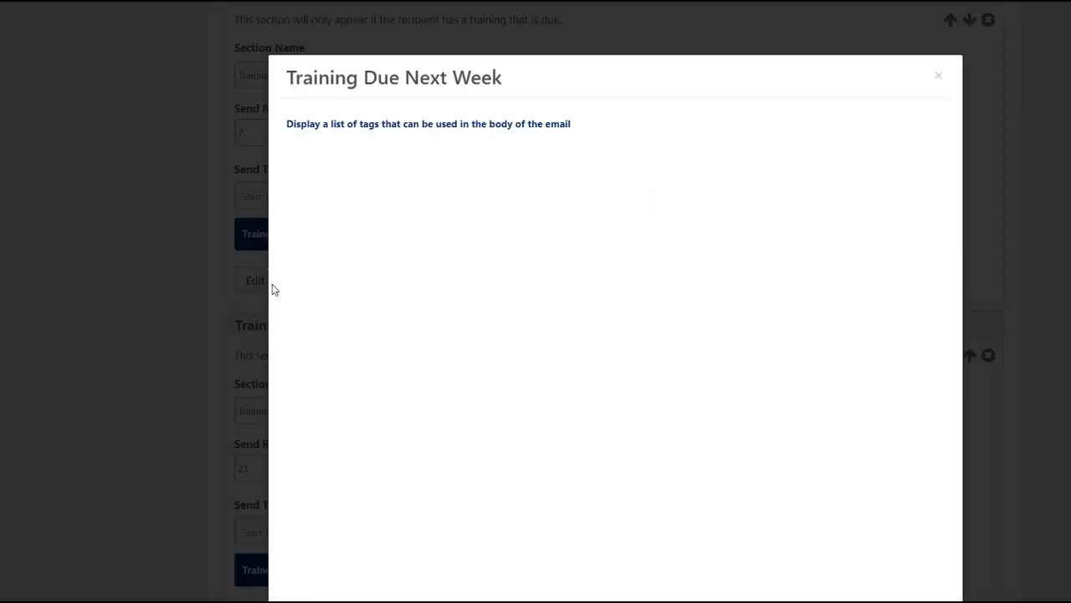